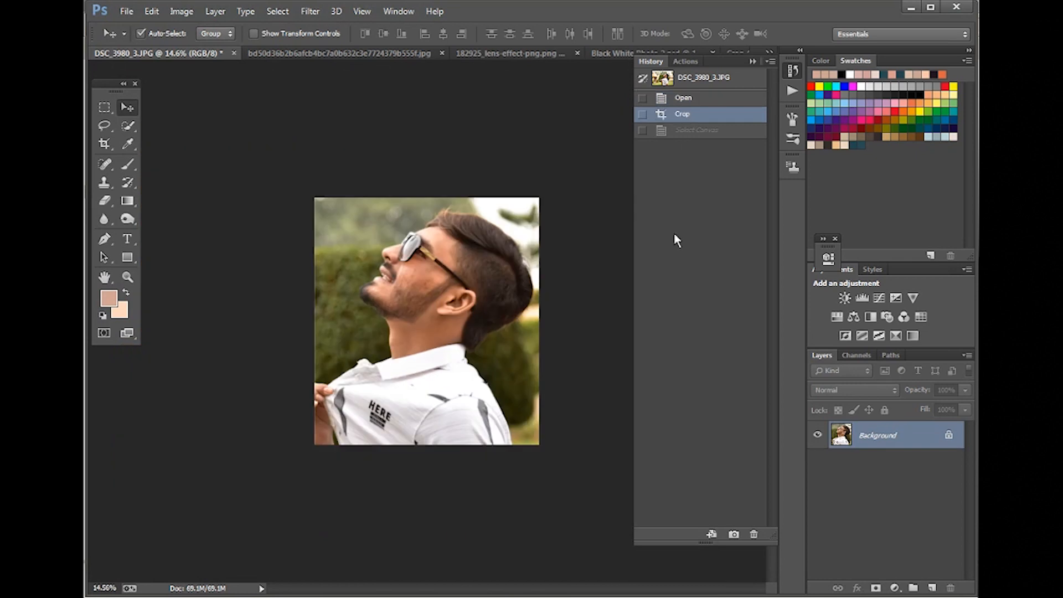
- Remove the large blemish in the middle of the cheek with the Spot Healing Brush and collapse the history list
scroll(404, 243, "up", 8)
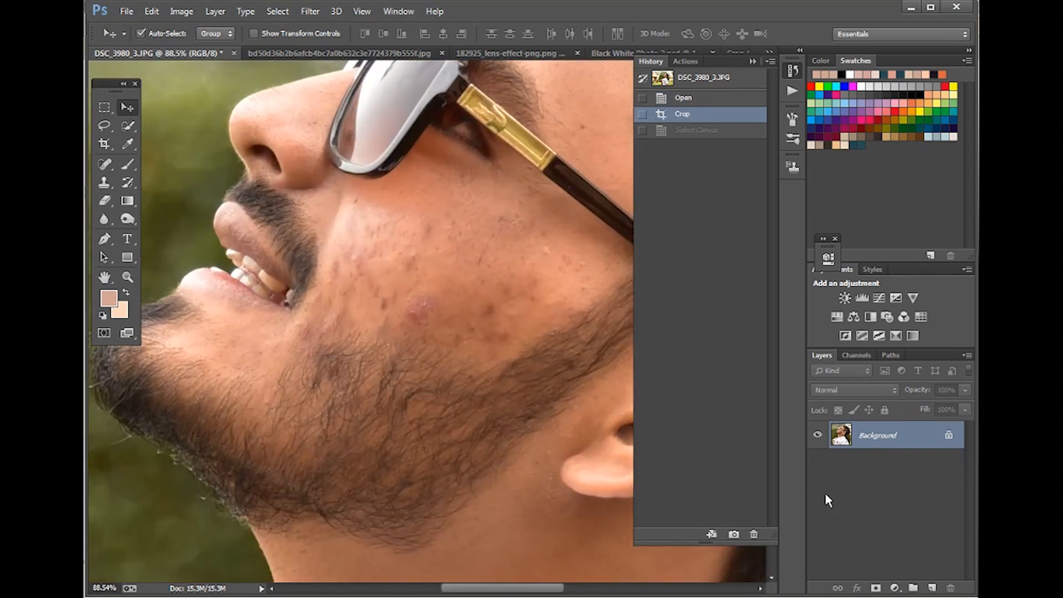
left_click(98, 166)
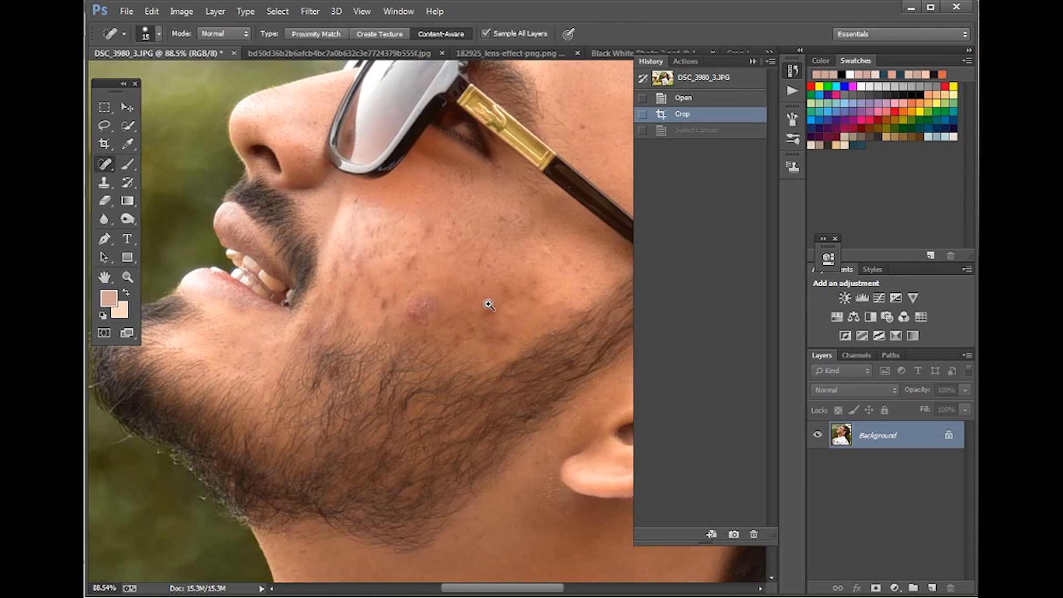
scroll(446, 316, "up", 3)
mouse_move(428, 339)
left_mouse_down()
mouse_move(447, 350)
mouse_move(457, 333)
left_mouse_up()
left_click(752, 62)
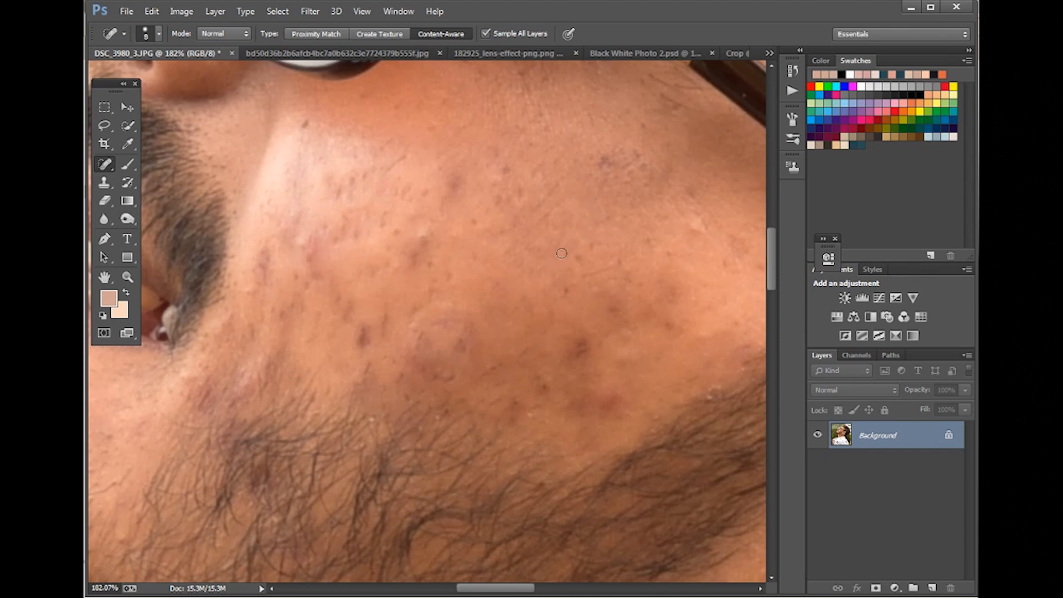
- Heal the dark spots across the upper cheek toward the temple with a 15 px Spot Healing Brush
key("]")
mouse_move(560, 193)
left_mouse_down()
mouse_move(524, 234)
mouse_move(540, 212)
left_mouse_up()
left_click_drag(522, 220, 517, 225)
left_click_drag(456, 195, 453, 200)
left_click_drag(421, 244, 425, 254)
left_click(610, 166)
left_click(620, 166)
left_click(643, 168)
left_click(696, 199)
left_click_drag(696, 199, 706, 235)
left_click_drag(655, 174, 638, 187)
mouse_move(723, 248)
left_mouse_down()
mouse_move(731, 264)
mouse_move(739, 254)
mouse_move(743, 282)
left_mouse_up()
- Heal the dark spots and acne marks on the lower cheek just above the beard line
left_click_drag(652, 393, 653, 377)
left_click(582, 332)
left_click(604, 375)
left_click_drag(577, 363, 572, 388)
mouse_move(619, 319)
left_mouse_down()
mouse_move(619, 306)
mouse_move(651, 312)
left_mouse_up()
mouse_move(667, 283)
left_mouse_down()
mouse_move(670, 296)
mouse_move(720, 313)
left_mouse_up()
left_click(602, 346)
mouse_move(562, 347)
left_mouse_down()
mouse_move(549, 374)
mouse_move(544, 359)
left_mouse_up()
left_click_drag(529, 345, 526, 336)
left_click_drag(501, 352, 491, 341)
mouse_move(523, 372)
left_mouse_down()
mouse_move(501, 389)
mouse_move(552, 350)
left_mouse_up()
left_click_drag(556, 356, 565, 344)
- Heal the blemishes on the front of the cheek between the moustache, the mouth corner and the beard
key("space")
left_click_drag(395, 314, 522, 330)
mouse_move(561, 328)
left_mouse_down()
mouse_move(557, 338)
mouse_move(587, 323)
mouse_move(549, 339)
mouse_move(566, 367)
mouse_move(582, 359)
mouse_move(579, 341)
mouse_move(548, 338)
mouse_move(493, 361)
mouse_move(493, 378)
left_mouse_up()
left_click(487, 330)
left_click(465, 304)
left_click(448, 275)
left_click(441, 247)
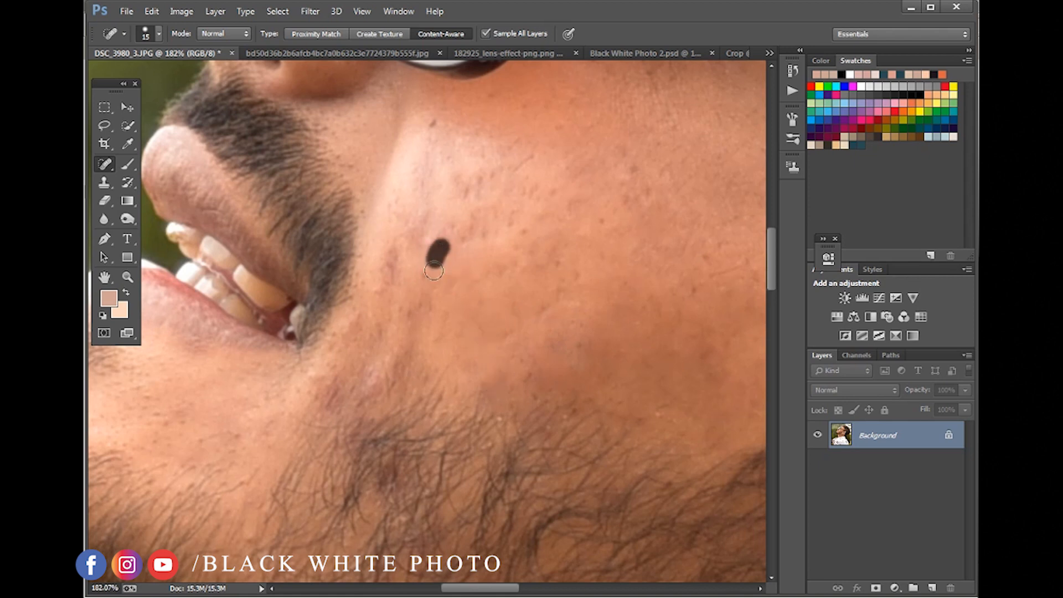
mouse_move(410, 326)
left_mouse_down()
mouse_move(379, 382)
mouse_move(340, 395)
mouse_move(368, 391)
left_mouse_up()
left_click_drag(390, 303, 392, 297)
left_click(367, 327)
left_click(385, 255)
- Heal the fine spots on the bright part of the cheek below the sunglasses and down to the beard edge
left_click_drag(427, 156, 421, 239)
mouse_move(453, 181)
left_mouse_down()
mouse_move(459, 216)
mouse_move(503, 234)
left_mouse_up()
left_click_drag(490, 188, 474, 204)
mouse_move(523, 165)
left_mouse_down()
mouse_move(510, 187)
mouse_move(525, 197)
left_mouse_up()
left_click_drag(557, 194, 545, 228)
left_click(553, 277)
left_click_drag(553, 277, 573, 360)
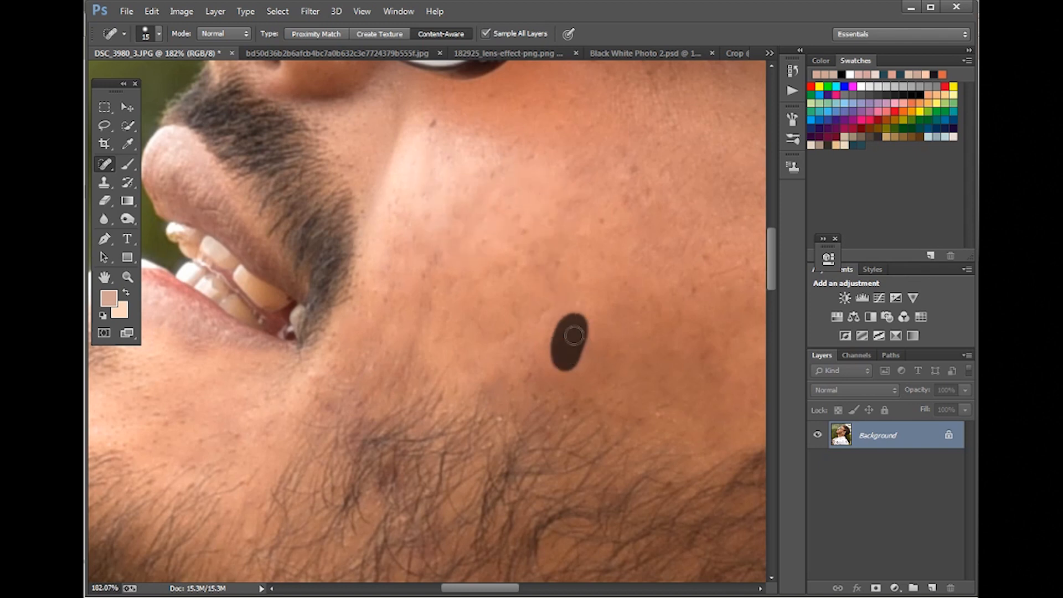
left_click_drag(518, 394, 534, 364)
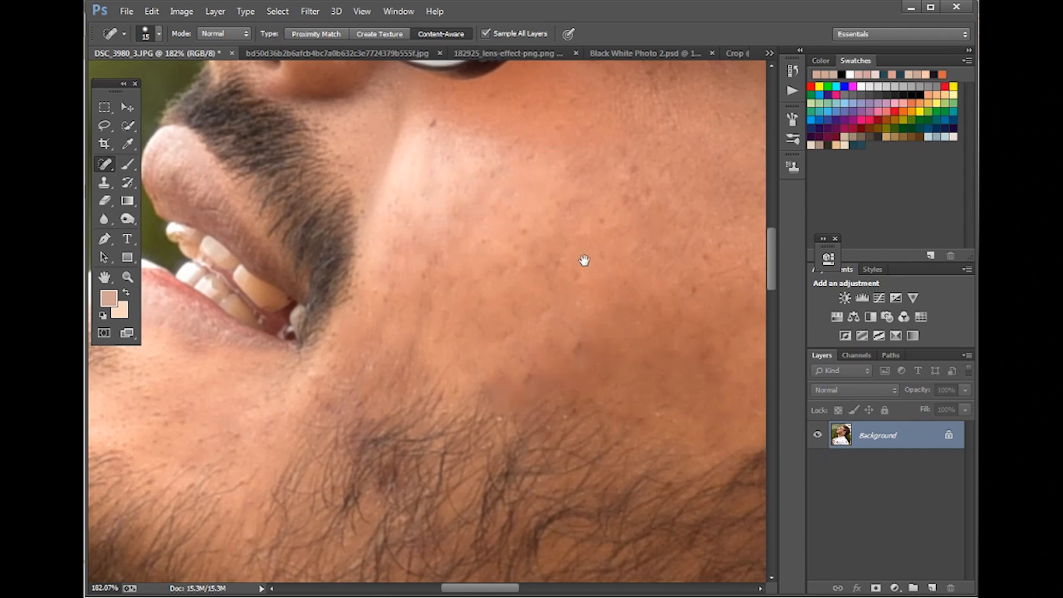
- Touch up the remaining small spots on the cheek and check the healed skin at a wider view
scroll(584, 260, "up", 2)
left_click_drag(592, 220, 615, 232)
mouse_move(637, 275)
left_mouse_down()
mouse_move(651, 298)
mouse_move(689, 322)
mouse_move(666, 306)
mouse_move(704, 279)
left_mouse_up()
left_click(563, 326, "alt")
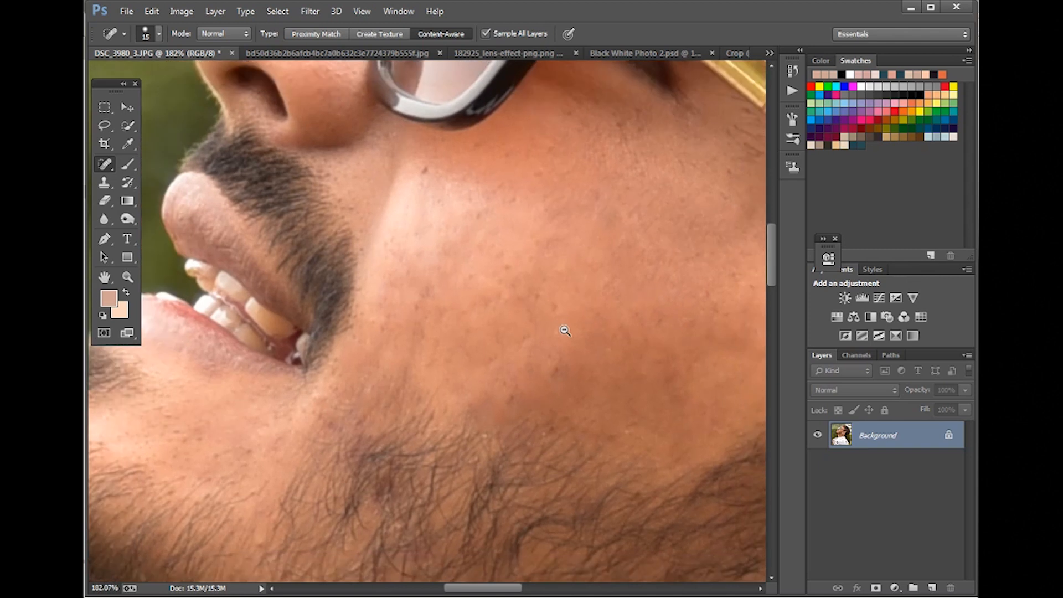
left_click(562, 327, "alt")
mouse_move(628, 360)
left_mouse_down()
mouse_move(615, 359)
mouse_move(629, 369)
left_mouse_up()
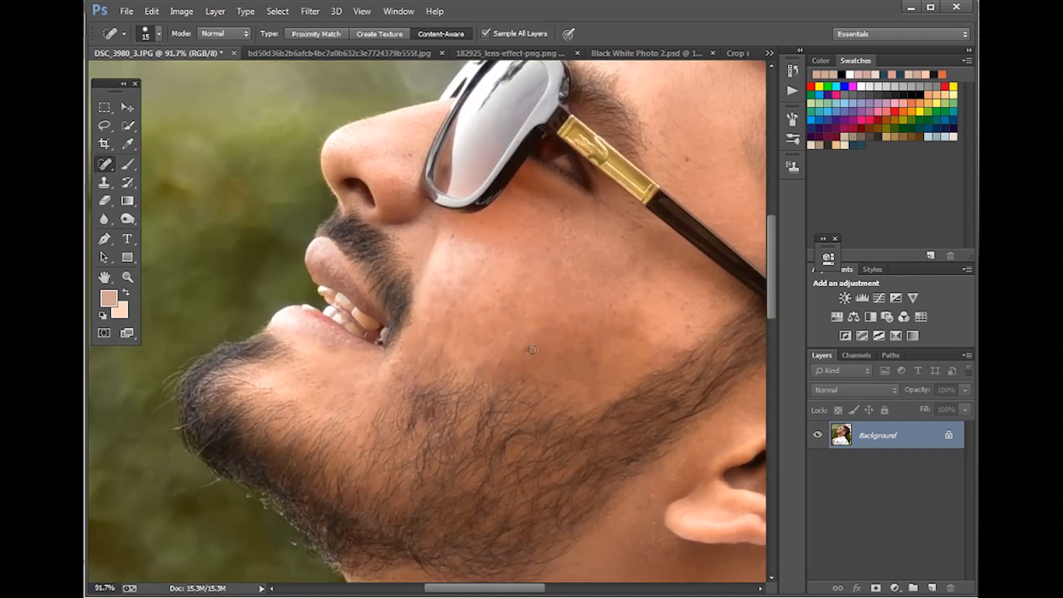
left_click_drag(504, 358, 506, 365)
left_click(499, 337, "alt")
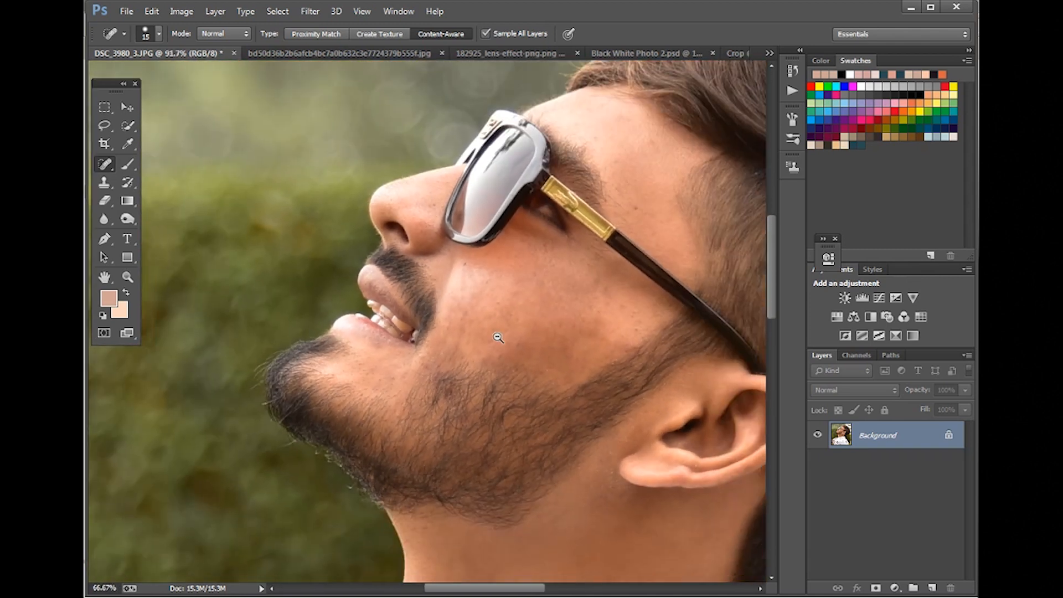
left_click(499, 338, "alt")
- Duplicate the background layer and apply the Camera Raw Filter preset "BLAVK STONE" to the copy
key("ctrl+j")
left_click(310, 11)
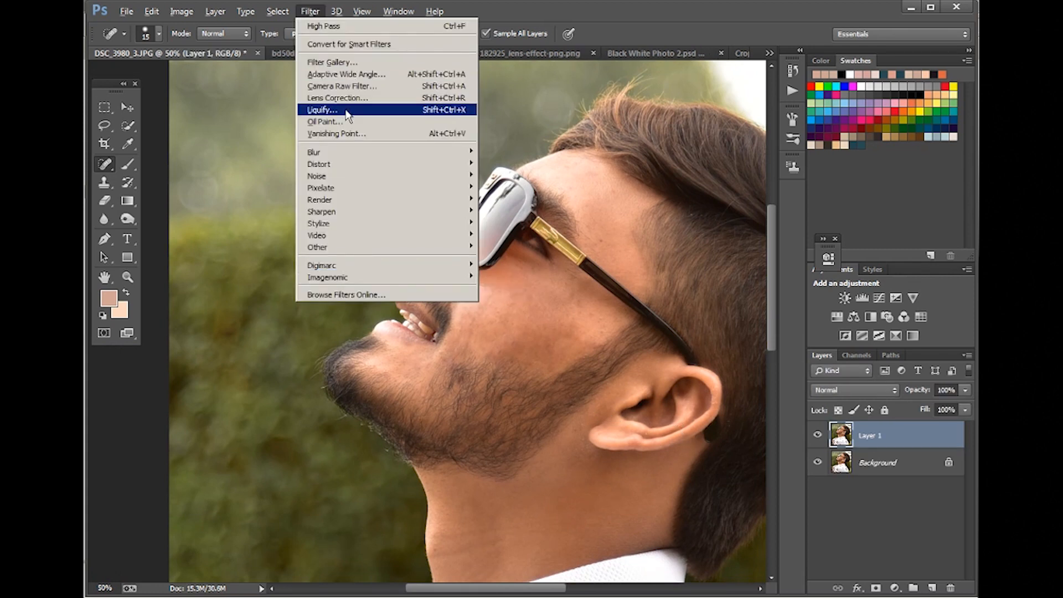
left_click(355, 87)
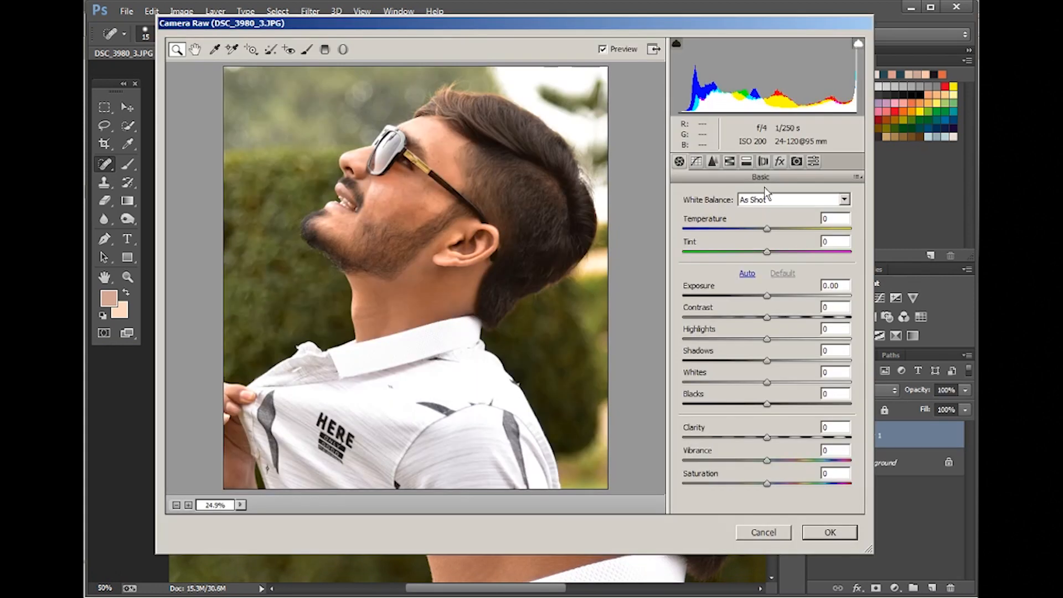
left_click(813, 161)
left_click(691, 189)
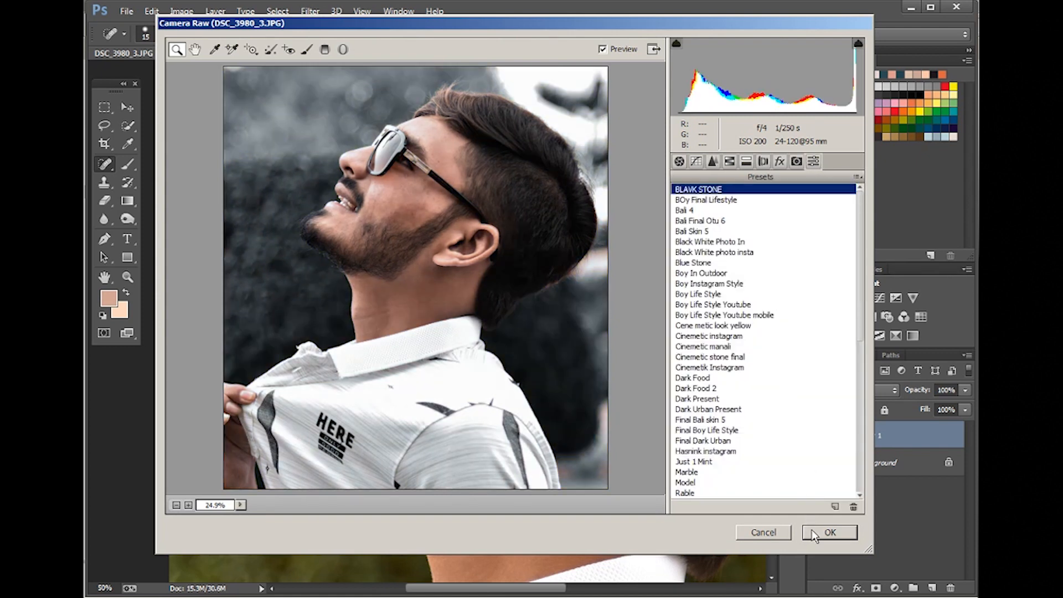
left_click(829, 532)
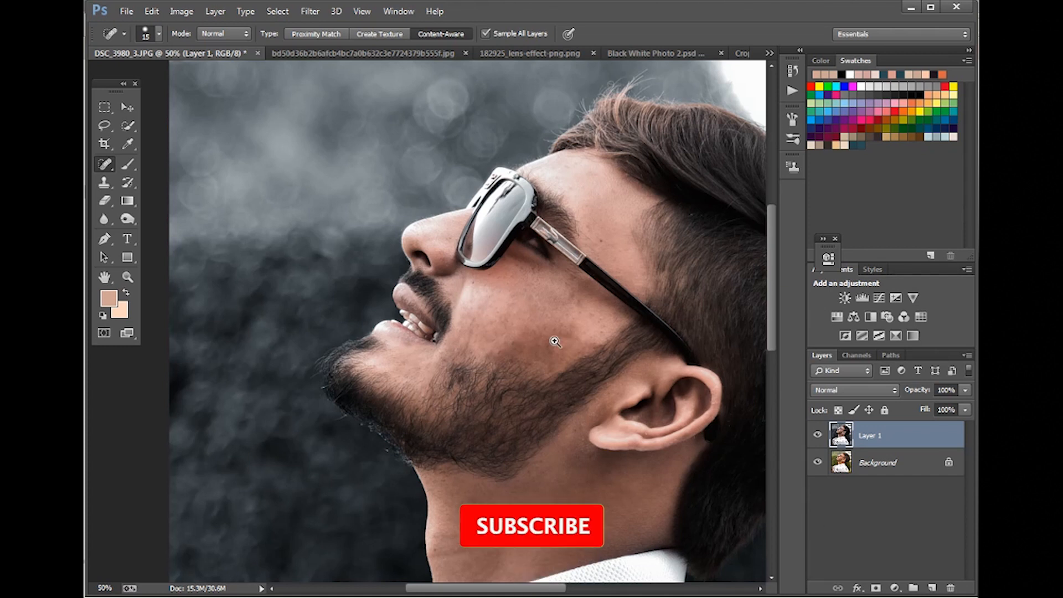
- Duplicate the colour-graded layer and apply a High Pass filter with a 2.0 pixel radius to the copy
left_click_drag(641, 437, 504, 361)
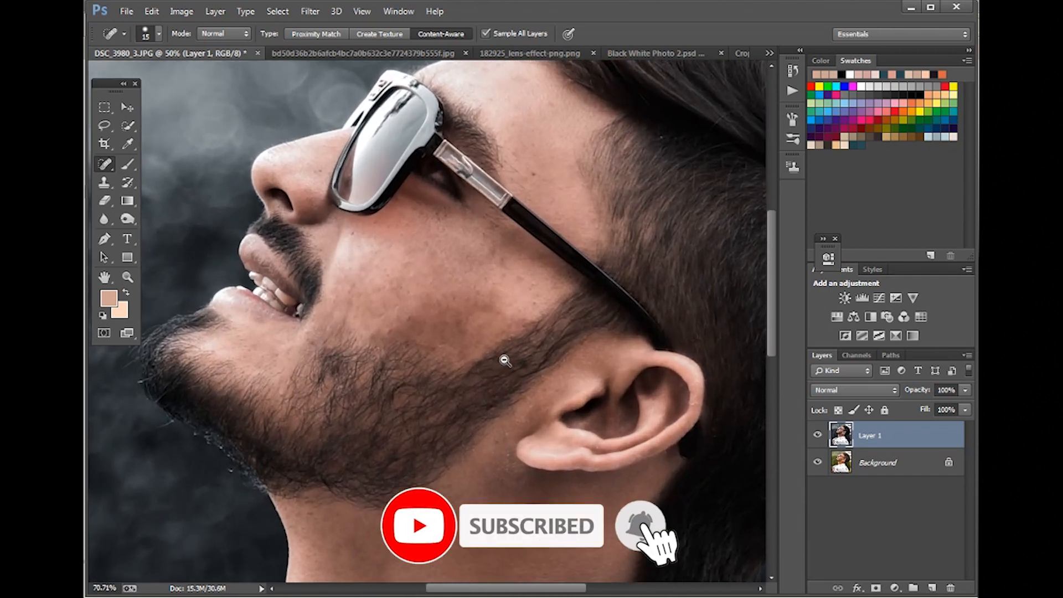
key("ctrl+j")
key("alt+t")
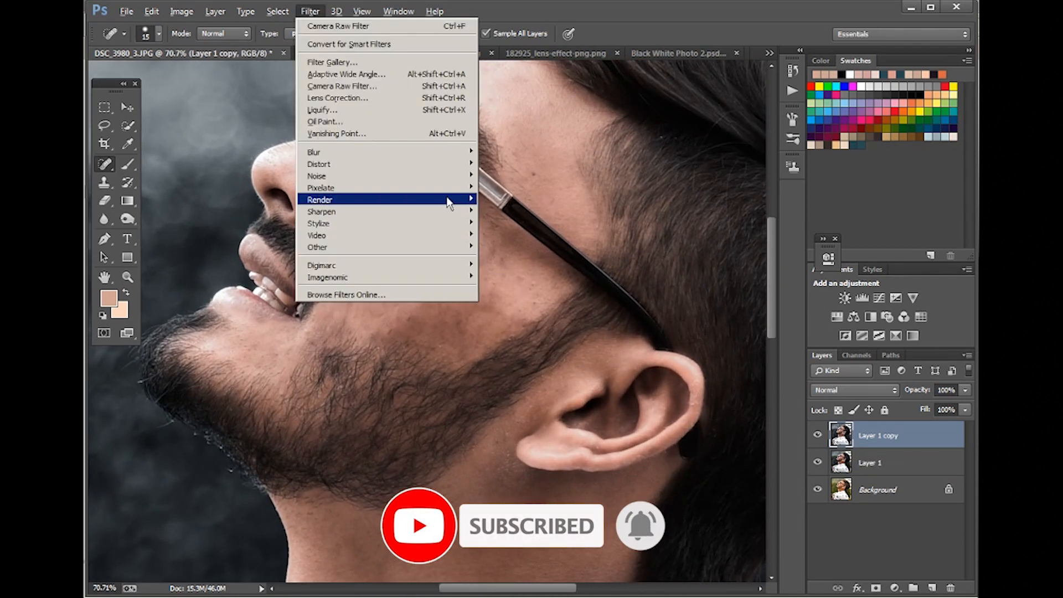
mouse_move(443, 247)
left_click(499, 259)
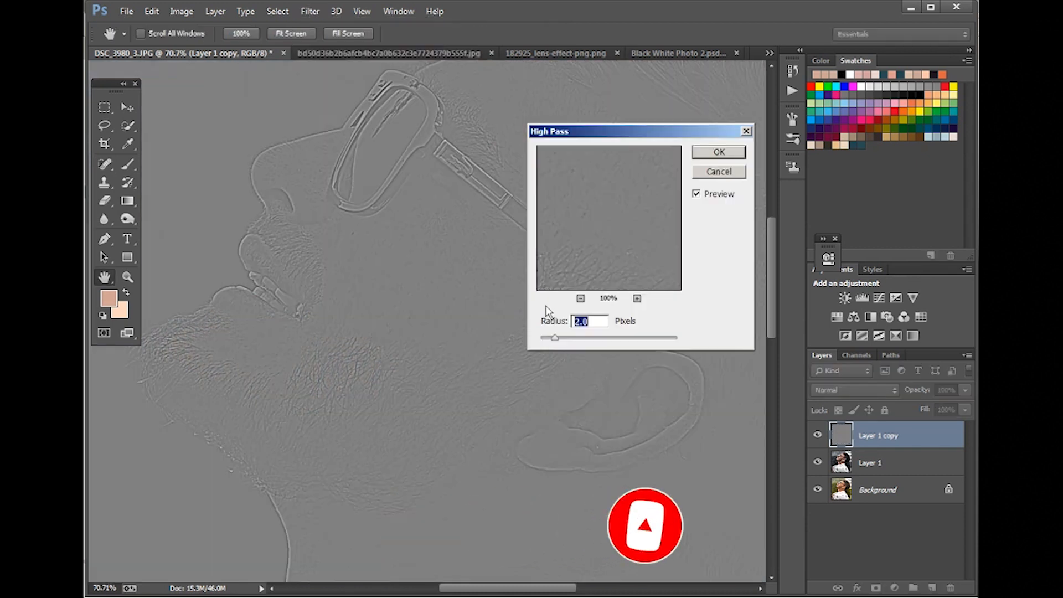
key("Return")
key("j")
- Duplicate Layer 1 again and apply a Gaussian Blur with a 4.3 pixel radius to the new copy
left_click(905, 463)
key("ctrl+j")
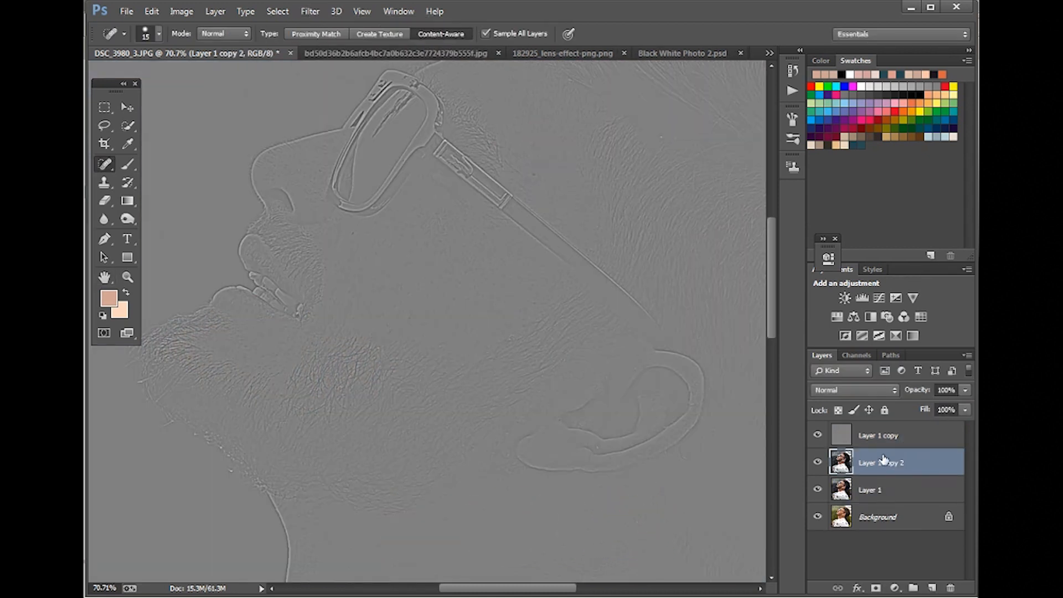
left_click(310, 11)
mouse_move(371, 152)
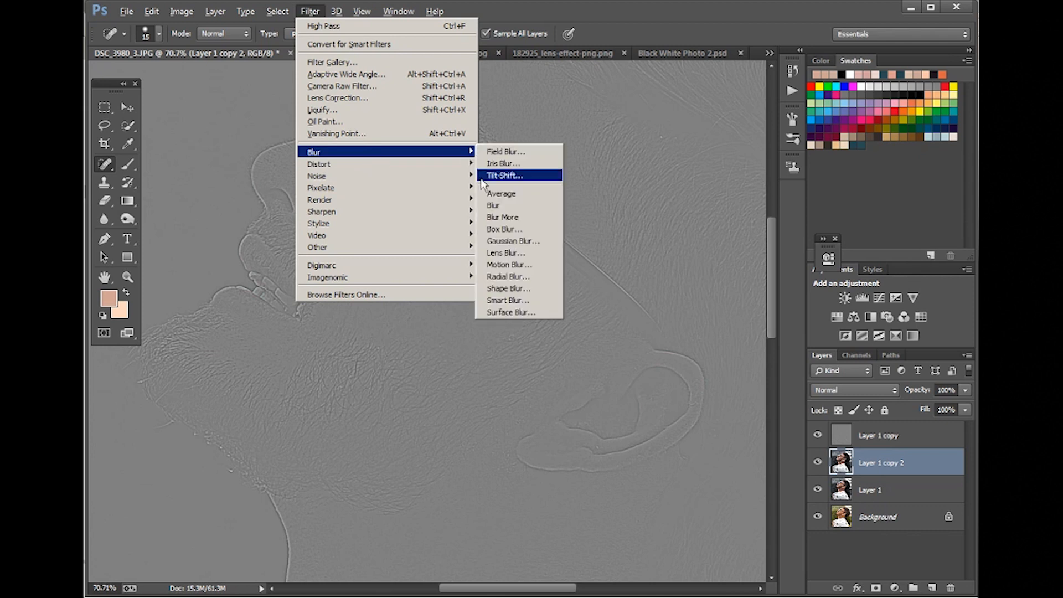
left_click(500, 242)
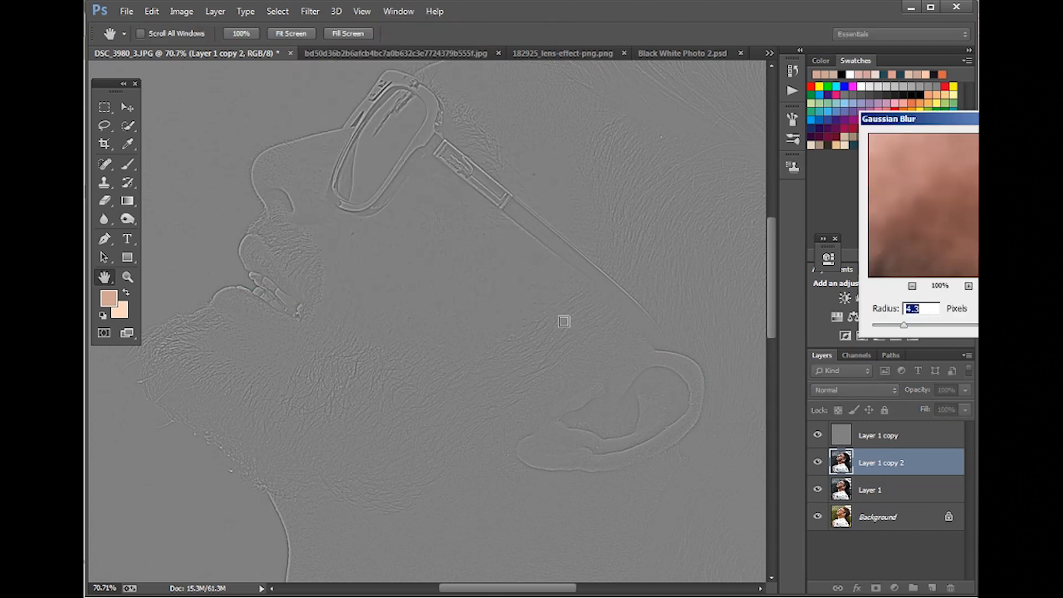
key("Return")
- Set the blend mode of the High Pass layer to Linear Light
left_click(872, 436)
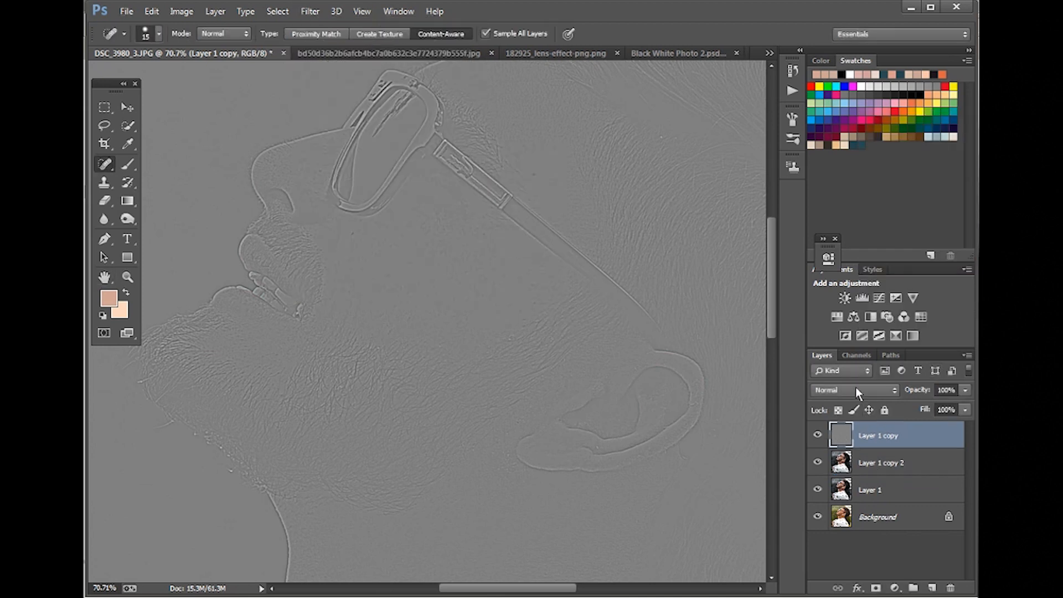
left_click(855, 390)
left_click(841, 243)
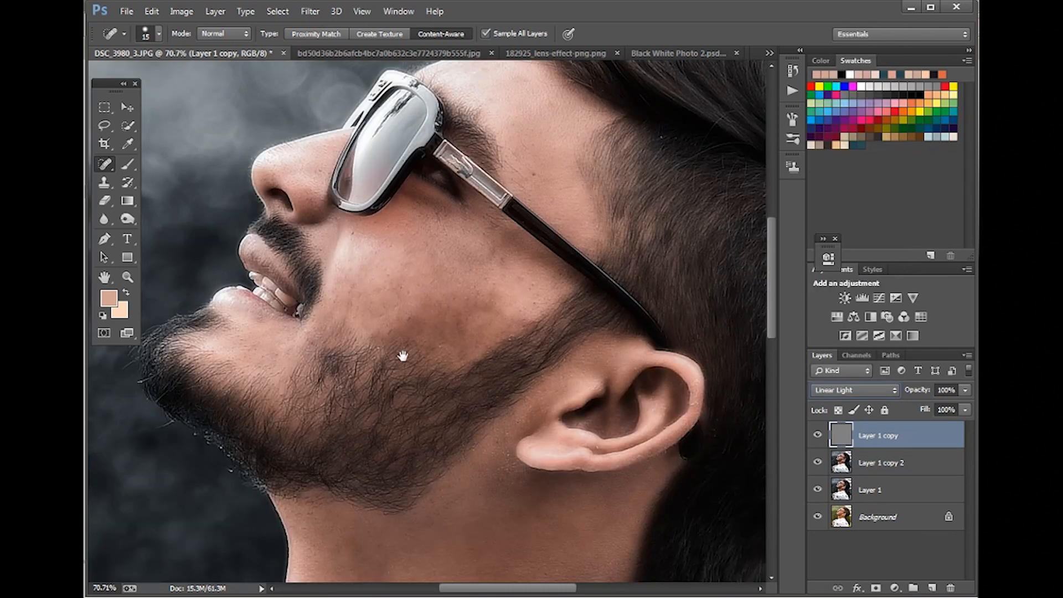
left_click_drag(402, 356, 411, 357)
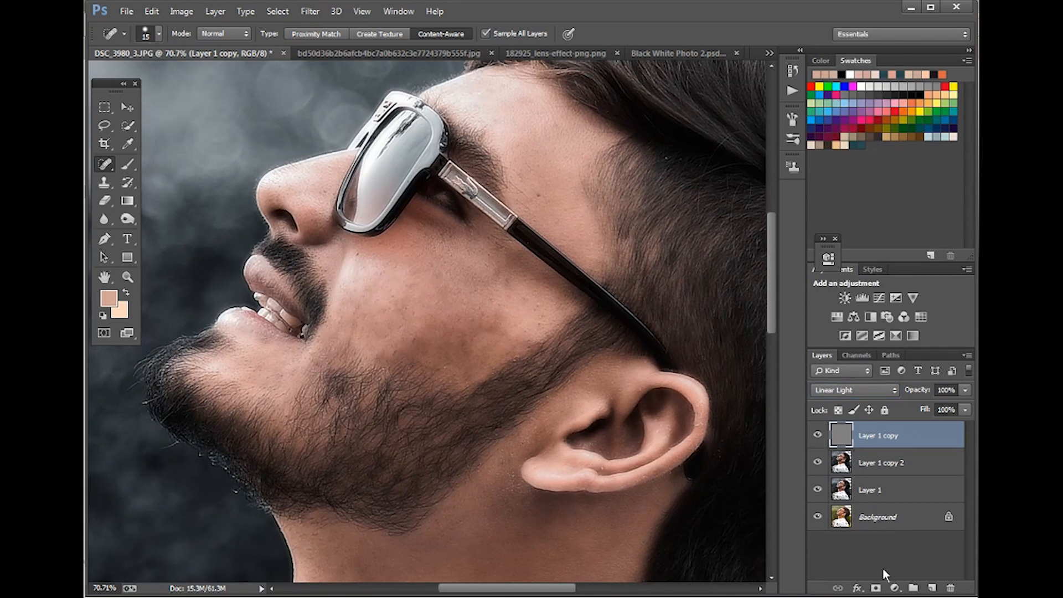
- Add a white layer mask to both the High Pass layer and the blurred layer, and group the two layers
left_click(875, 587)
left_click(889, 470)
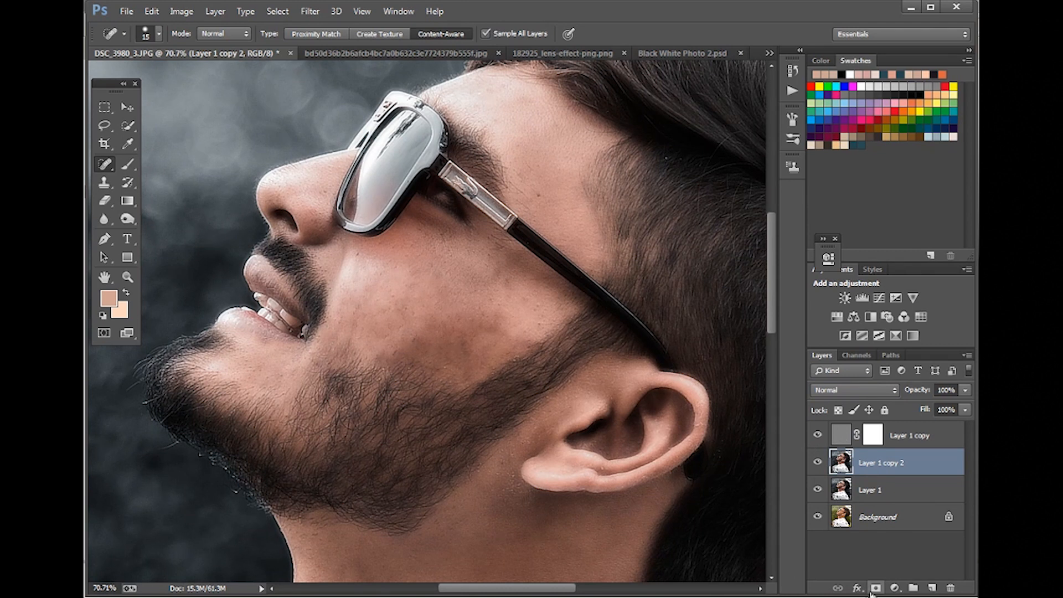
left_click(875, 587)
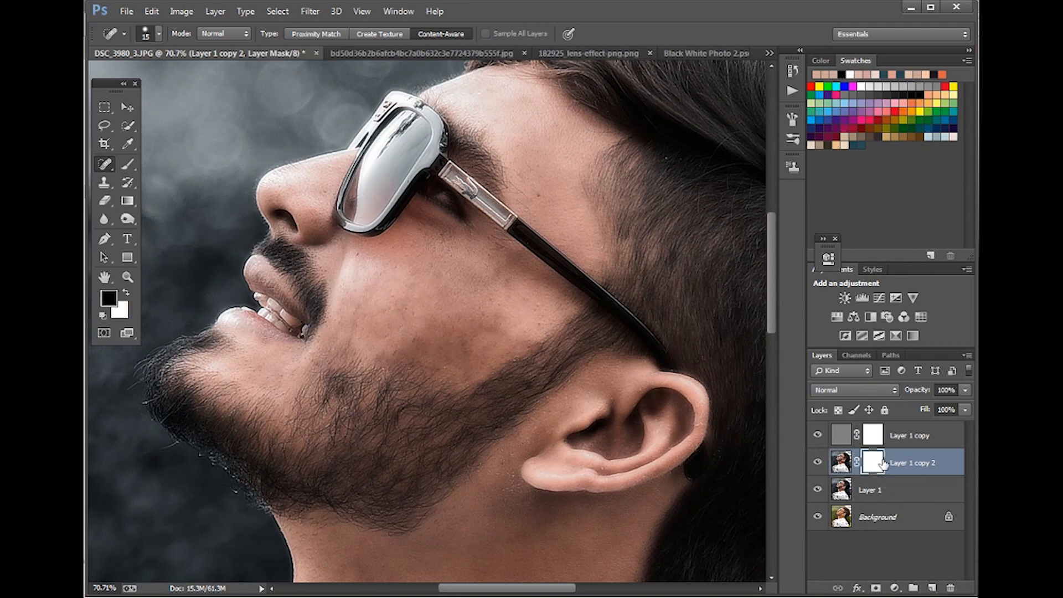
left_click(895, 437, "shift")
key("ctrl+g")
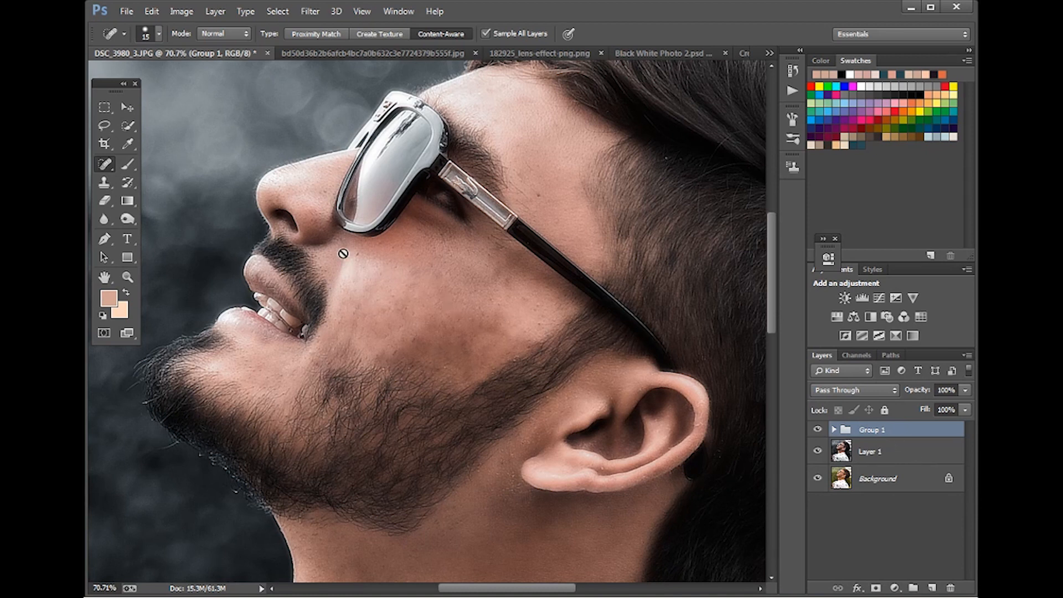
- Add a layer mask to the group, invert it to black, and ready the Brush tool with white as foreground colour
left_click(128, 108)
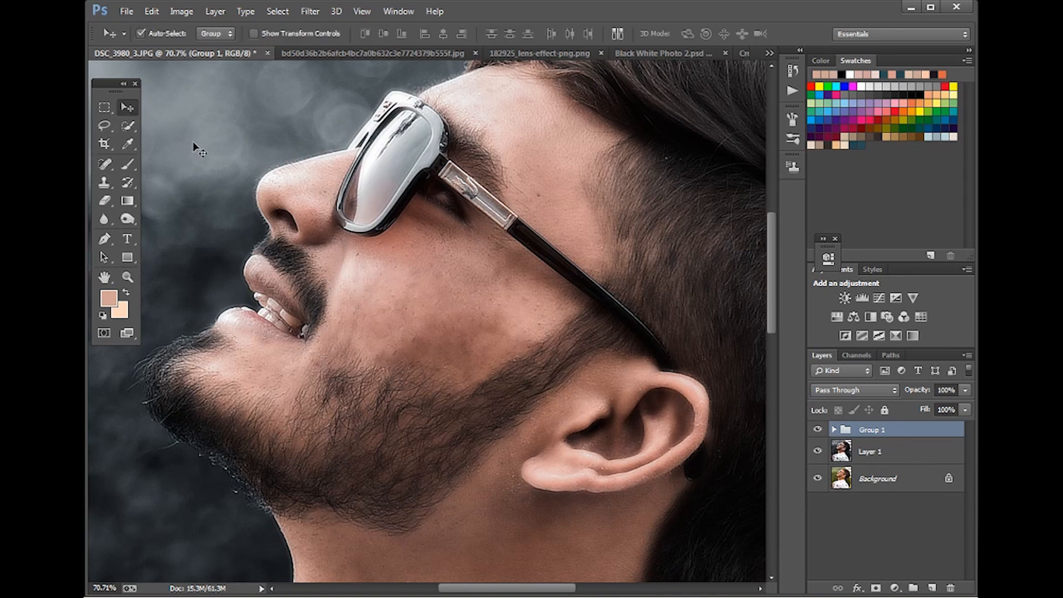
left_click(875, 588)
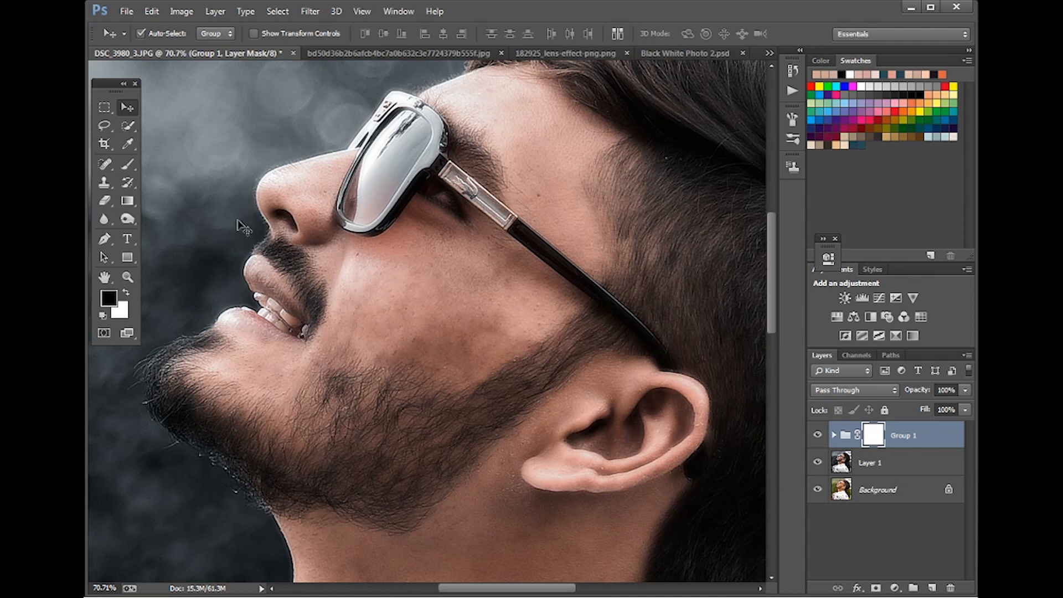
left_click(128, 164)
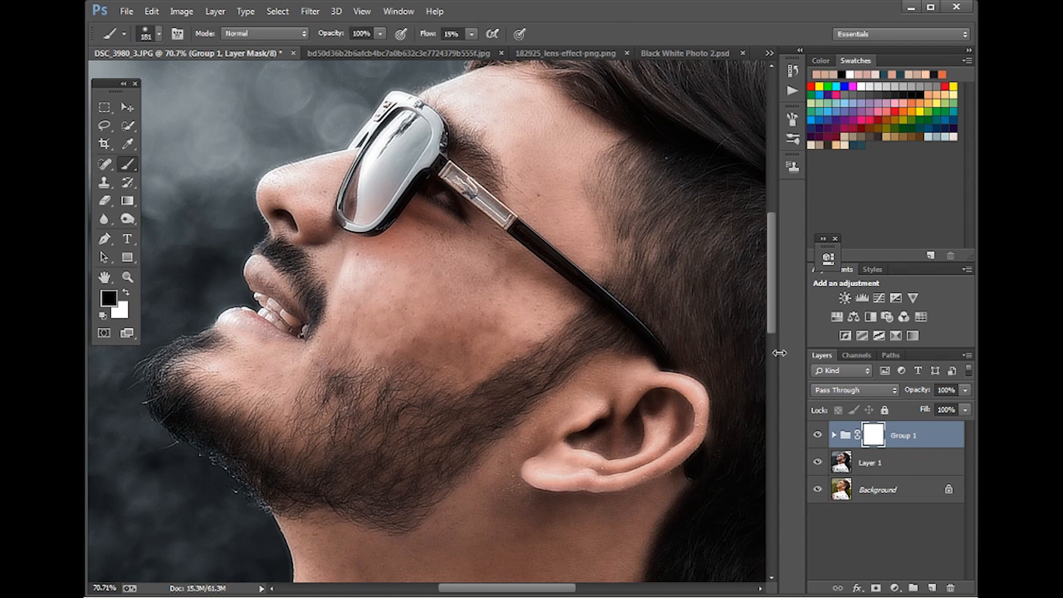
double_click(870, 438)
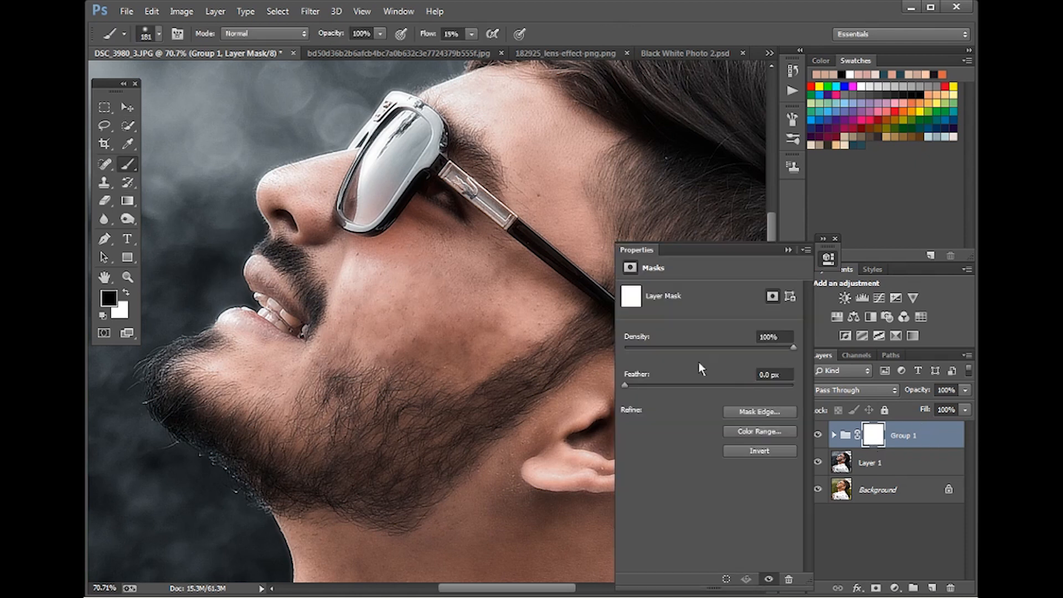
left_click(758, 450)
left_click(788, 249)
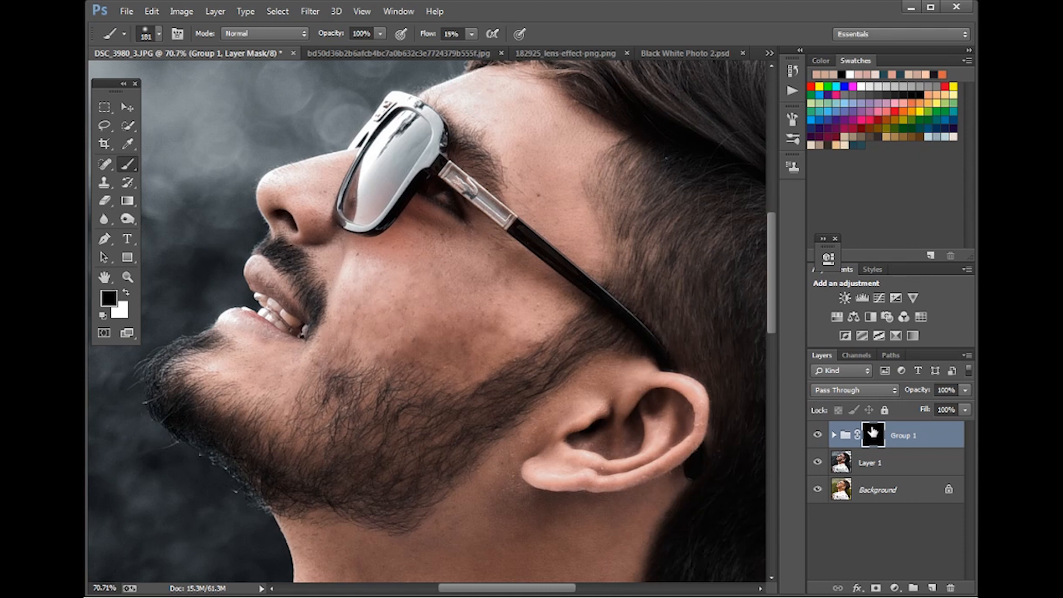
left_click(128, 295)
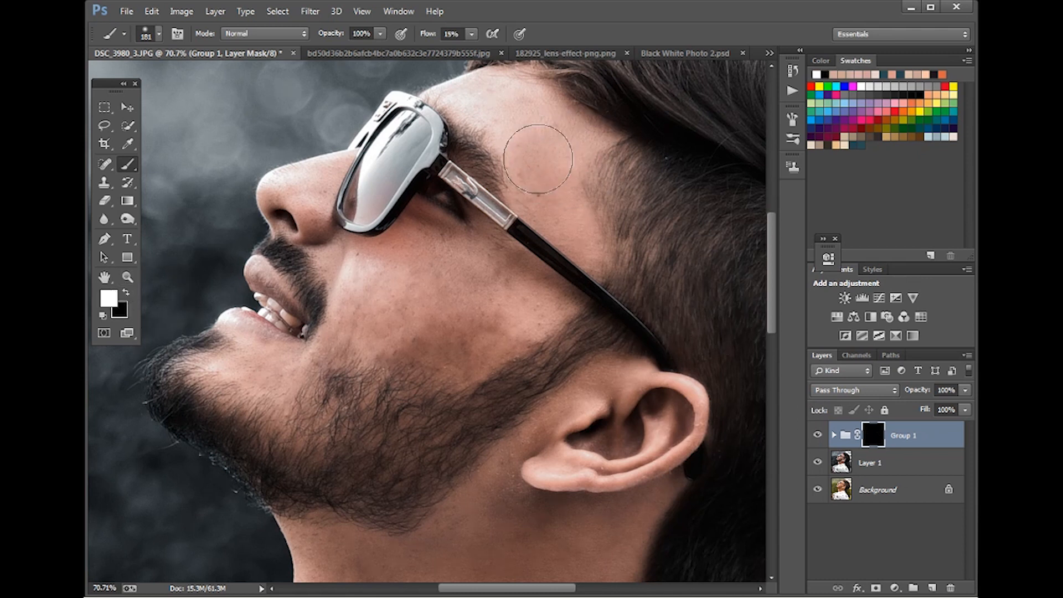
- Paint white on the group mask over the forehead, cheek and other facial skin, raising the brush opacity to 100%
mouse_move(542, 204)
left_mouse_down()
mouse_move(559, 229)
mouse_move(570, 222)
mouse_move(564, 257)
left_mouse_up()
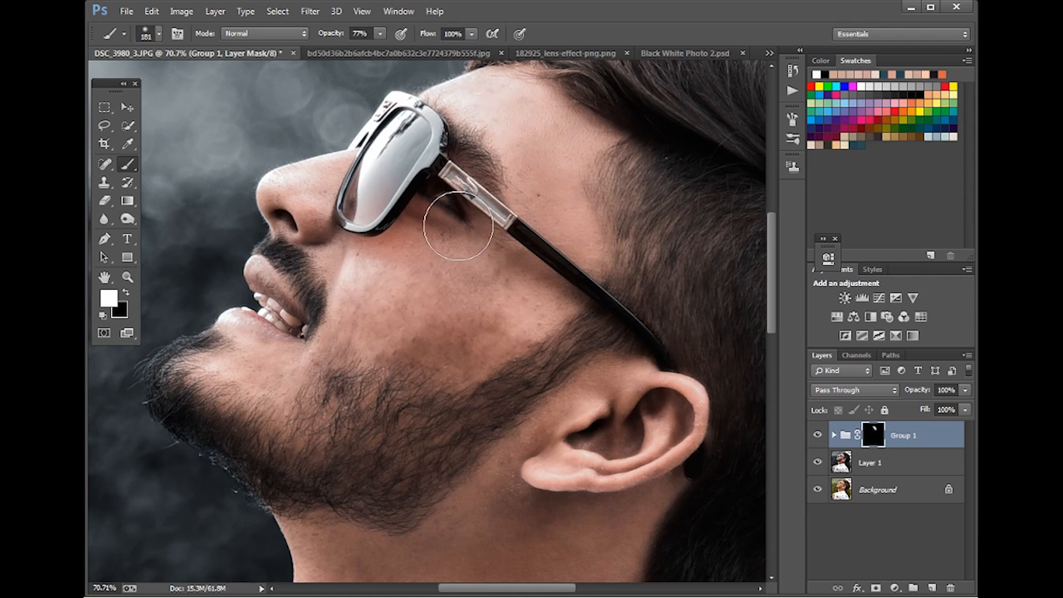
left_click_drag(504, 340, 393, 311)
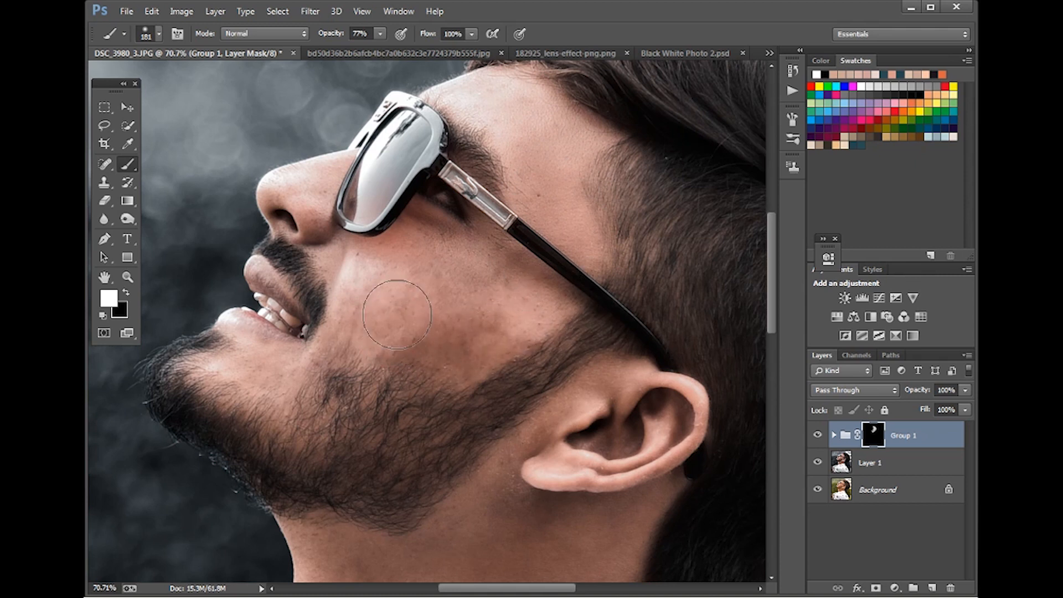
left_click_drag(331, 38, 362, 37)
mouse_move(338, 403)
left_mouse_down()
mouse_move(368, 280)
mouse_move(408, 245)
left_mouse_up()
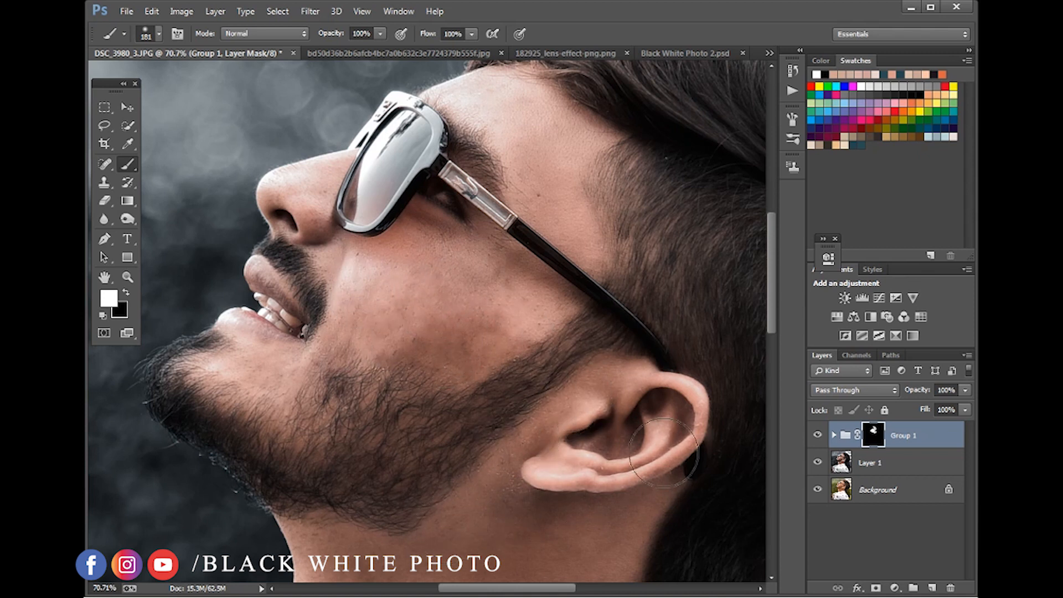
mouse_move(445, 188)
left_mouse_down()
mouse_move(436, 205)
mouse_move(445, 212)
left_mouse_up()
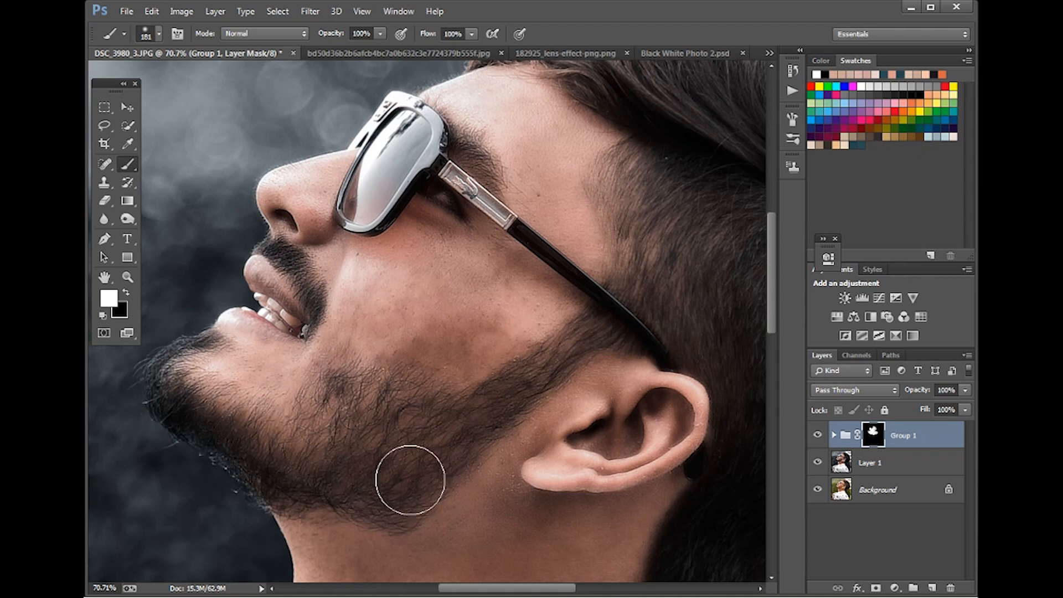
- Paint white on the group mask over the neck and remaining skin areas, and fit the whole portrait in view
mouse_move(439, 434)
left_mouse_down()
mouse_move(472, 320)
mouse_move(466, 261)
mouse_move(486, 214)
left_mouse_up()
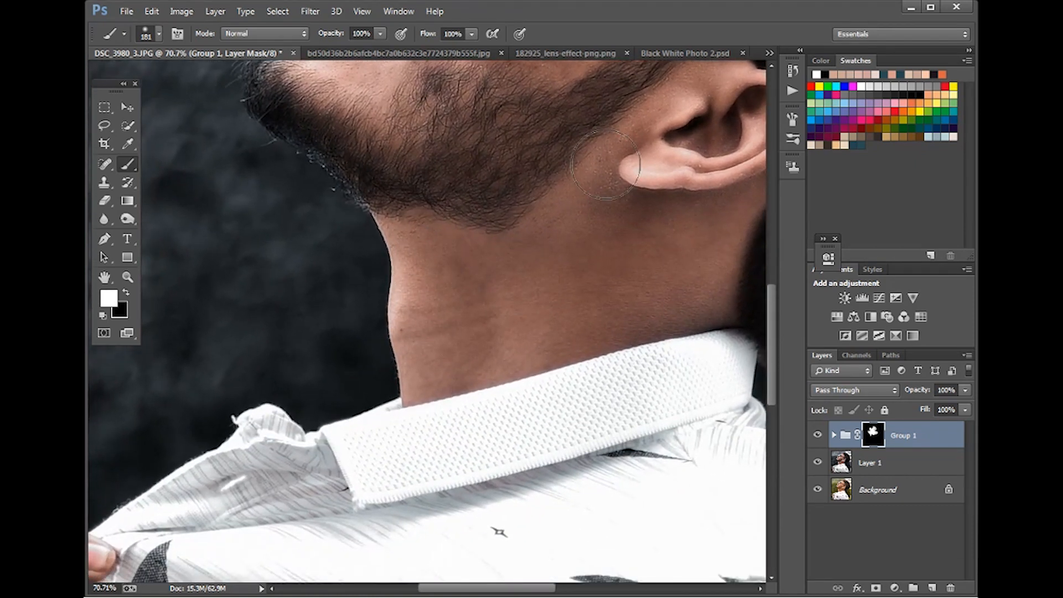
left_click_drag(661, 186, 505, 296)
left_click_drag(546, 253, 528, 453)
left_click_drag(418, 341, 471, 358)
mouse_move(249, 318)
left_mouse_down()
mouse_move(252, 365)
mouse_move(223, 378)
left_mouse_up()
left_click_drag(318, 322, 318, 374)
left_click(332, 351, "alt")
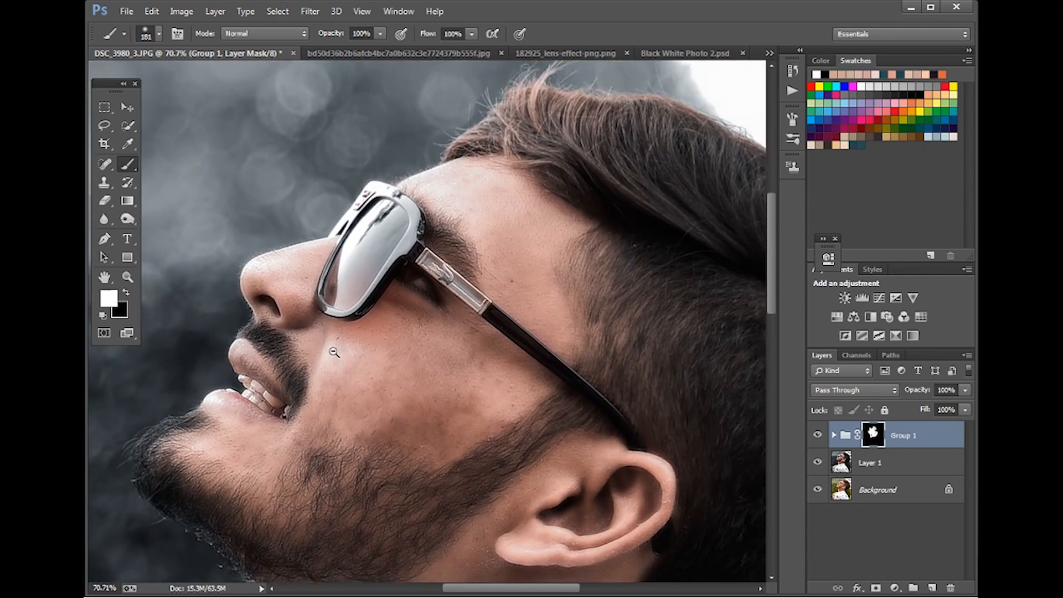
left_click(334, 352, "alt")
left_click(334, 352, "alt")
mouse_move(367, 349)
left_mouse_down()
mouse_move(501, 268)
mouse_move(479, 260)
left_mouse_up()
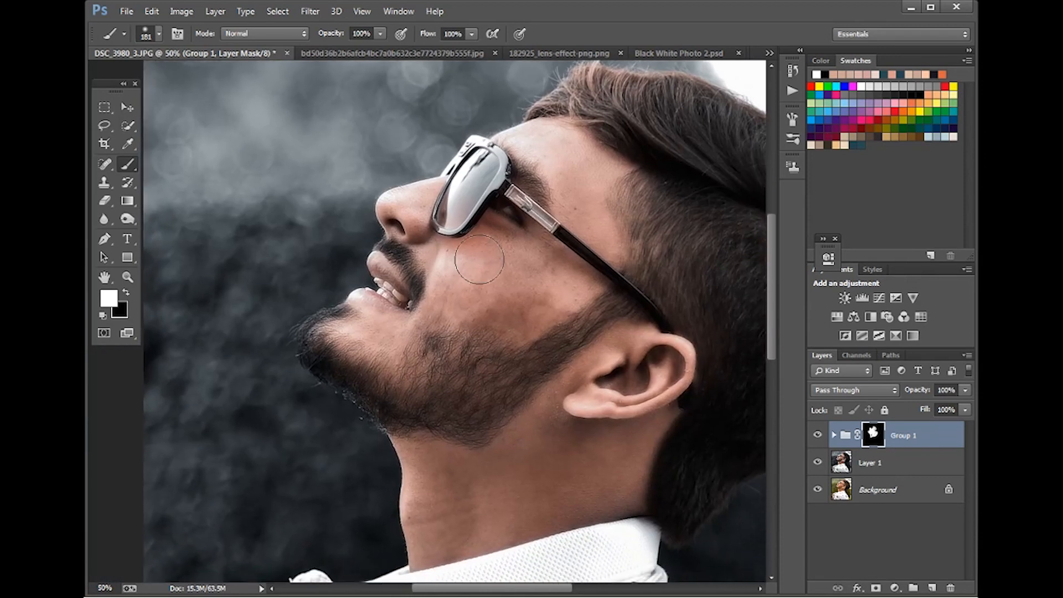
key("ctrl+0")
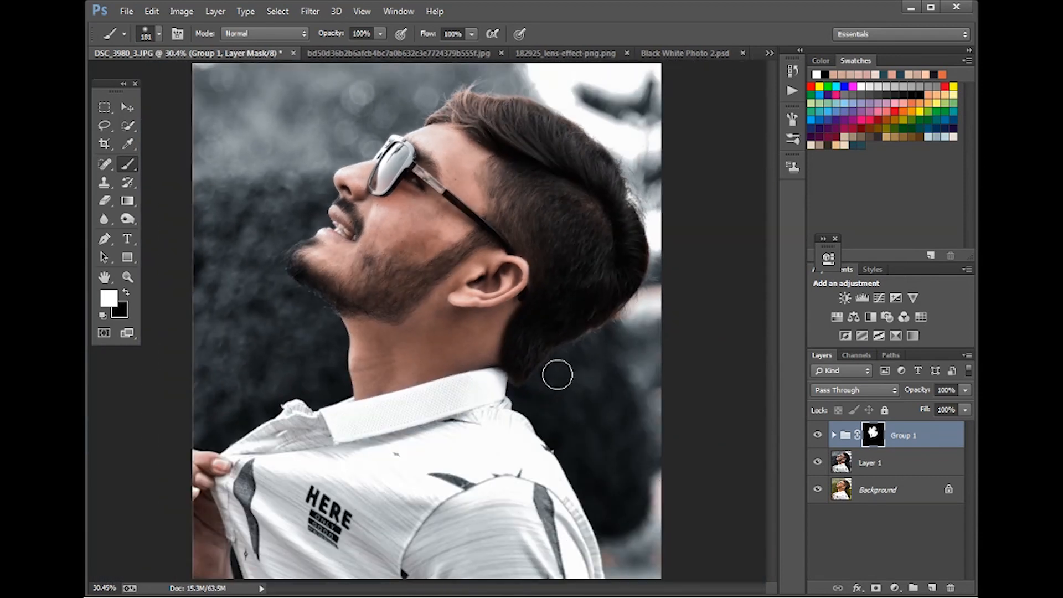
- Add a Brightness/Contrast adjustment layer with Brightness 14 and Contrast 14
left_click(896, 587)
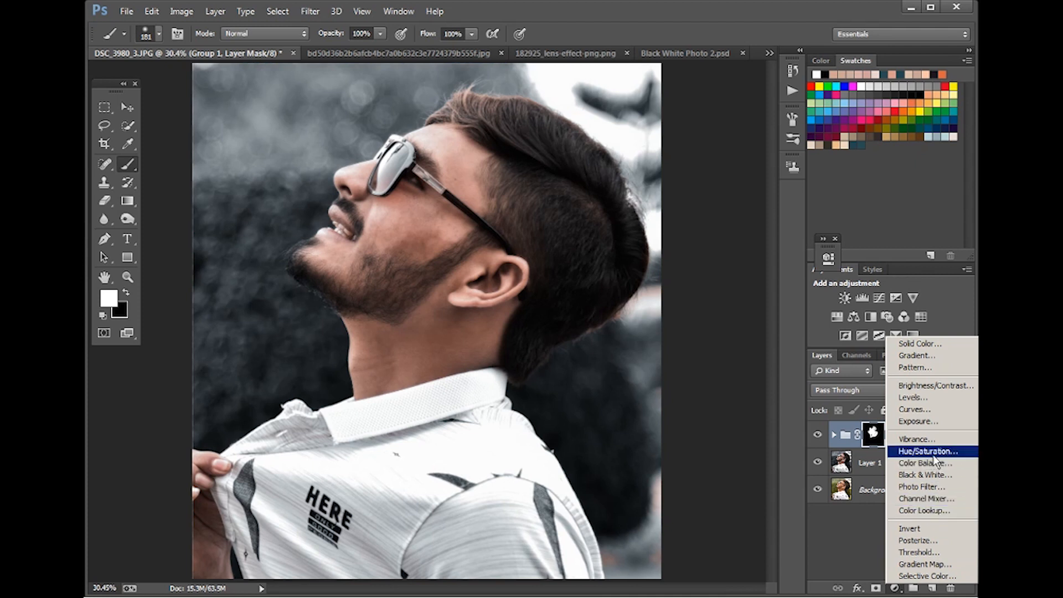
left_click(932, 386)
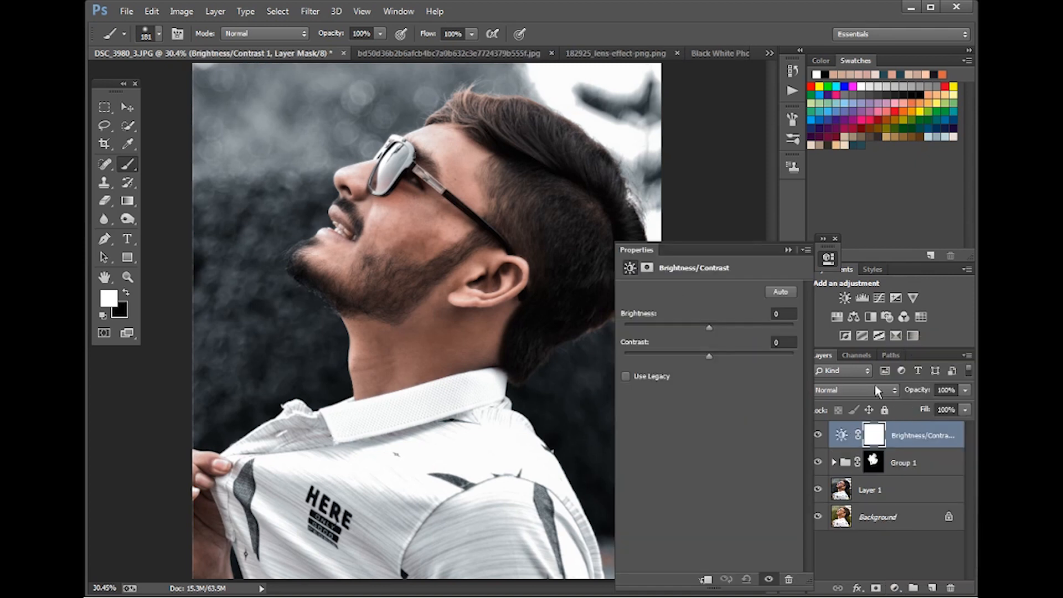
type("14")
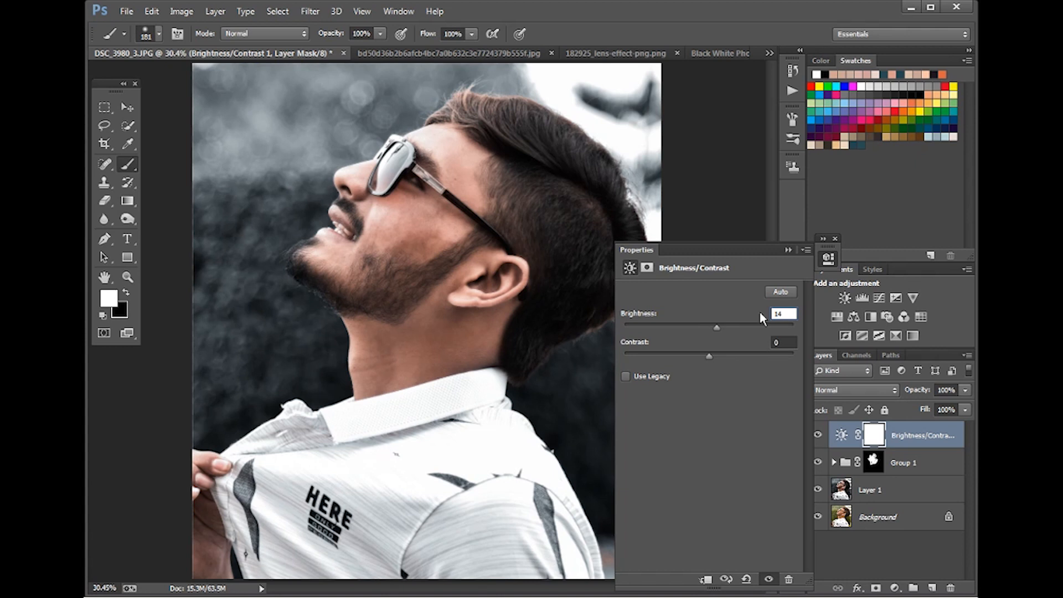
key("Tab")
type("14")
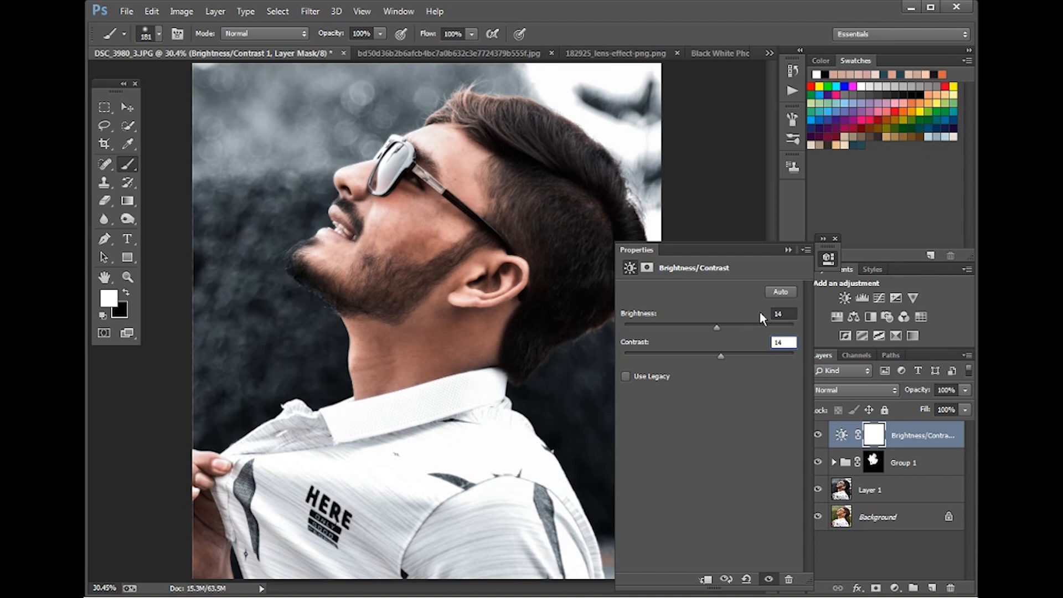
key("Return")
- Add a Selective Color adjustment layer with Cyan +100% and Black +40% for the Reds
left_click(895, 588)
left_click(921, 576)
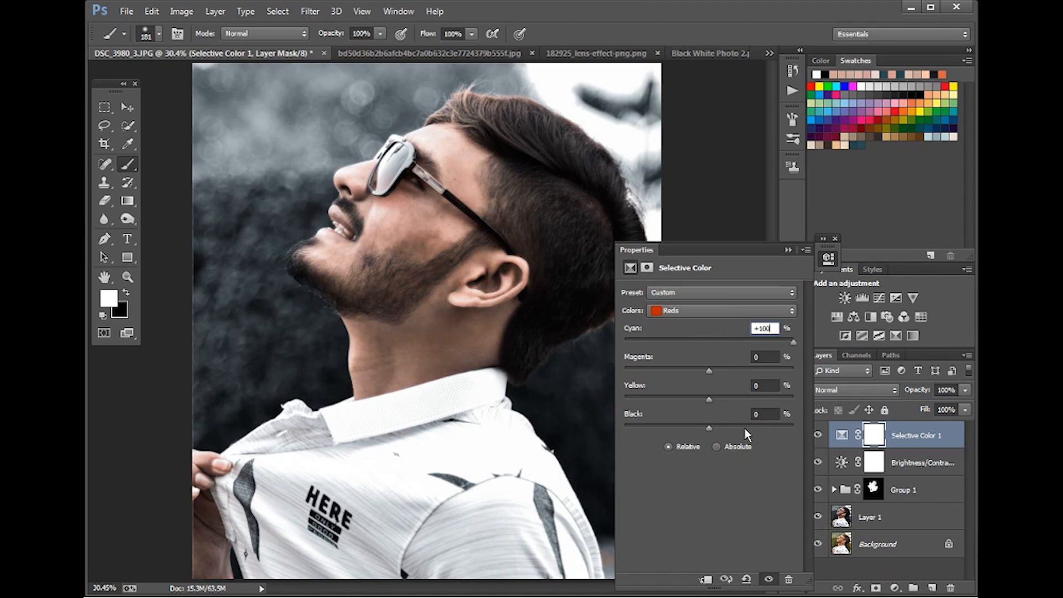
left_click_drag(717, 427, 723, 428)
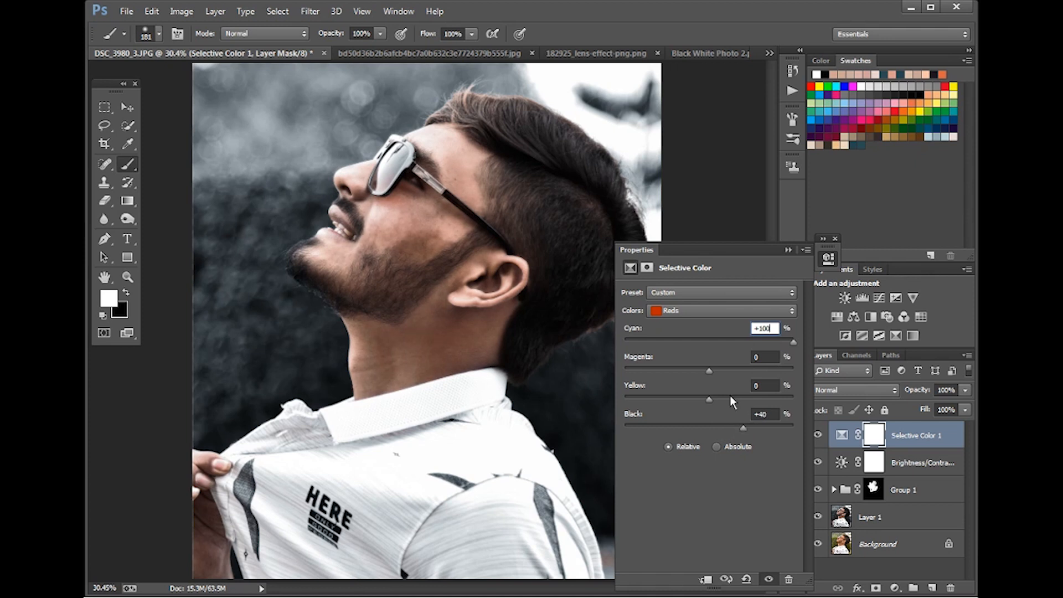
left_click(788, 250)
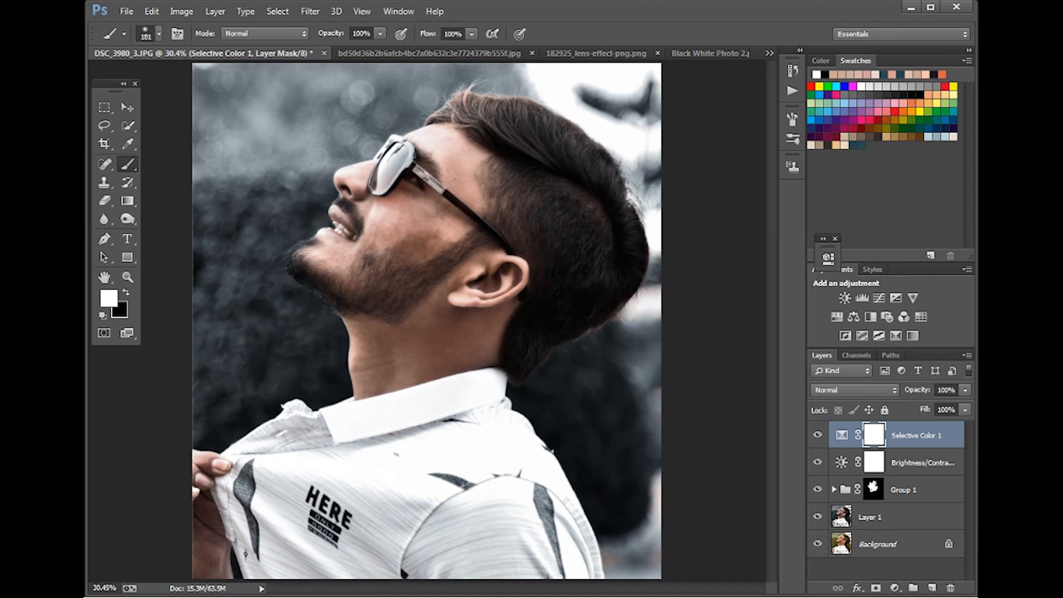
- Add a Hue/Saturation adjustment layer with the Master Saturation lowered to -13
left_click(893, 588)
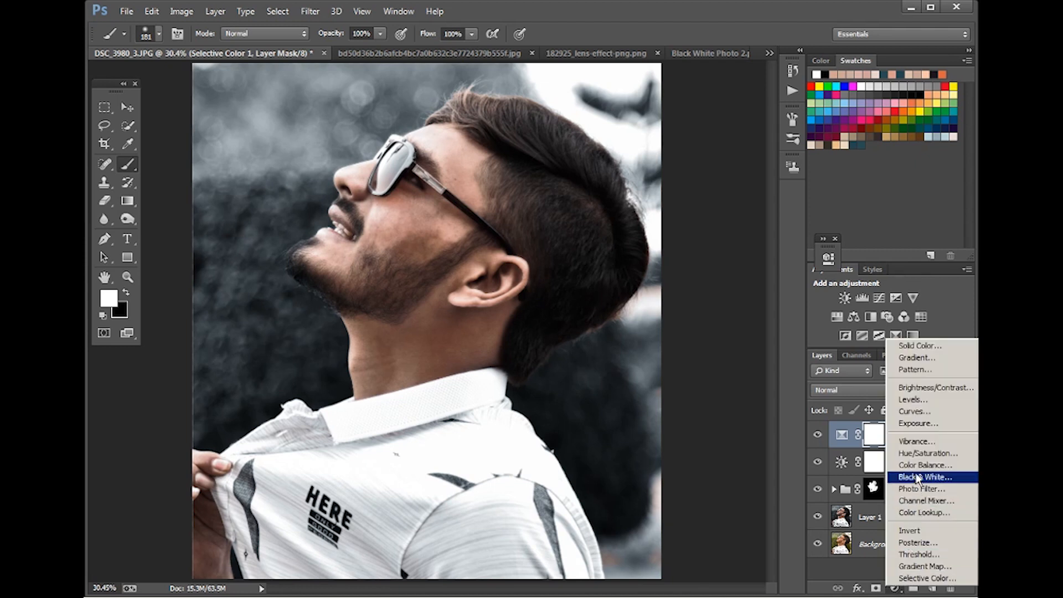
left_click(910, 457)
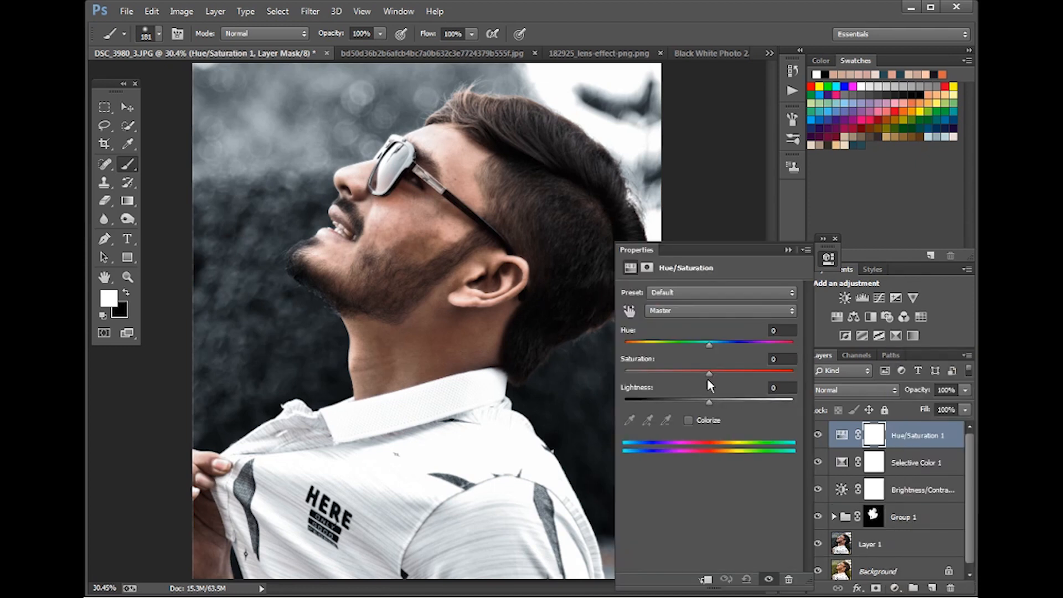
left_click_drag(713, 376, 695, 374)
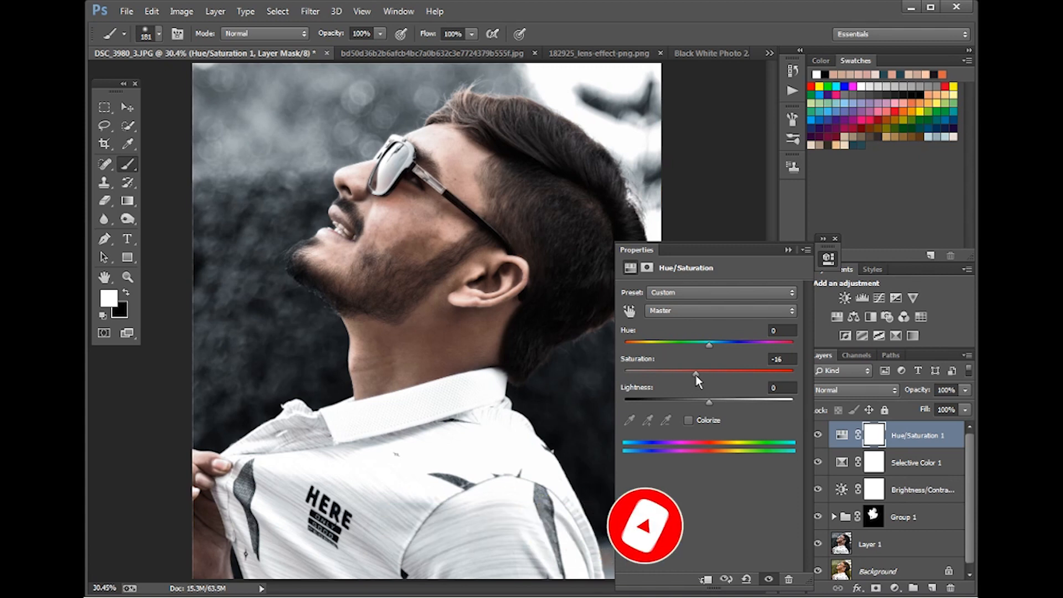
left_click_drag(695, 375, 739, 376)
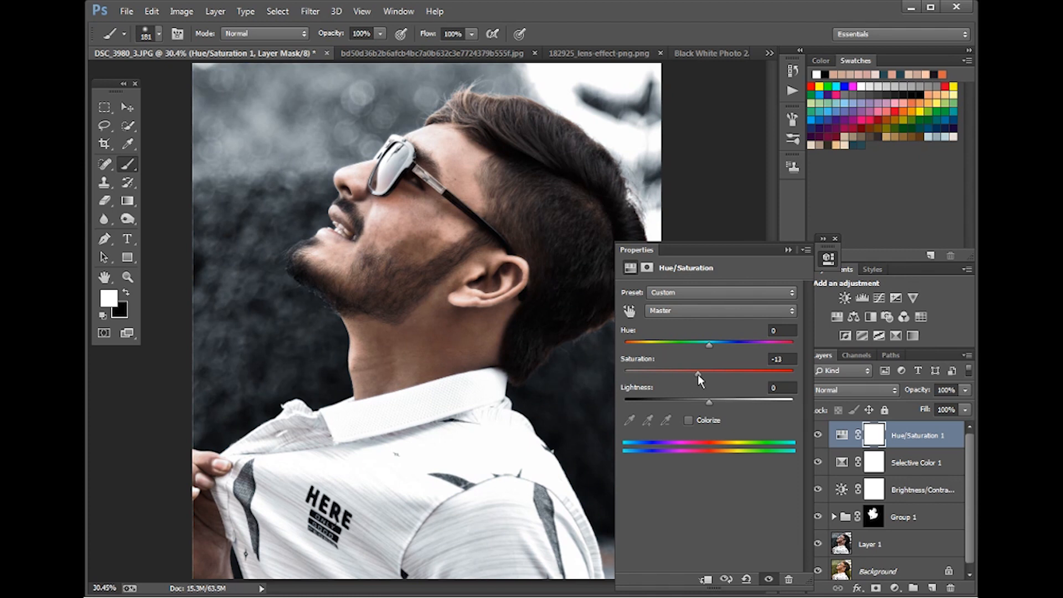
left_click(787, 252)
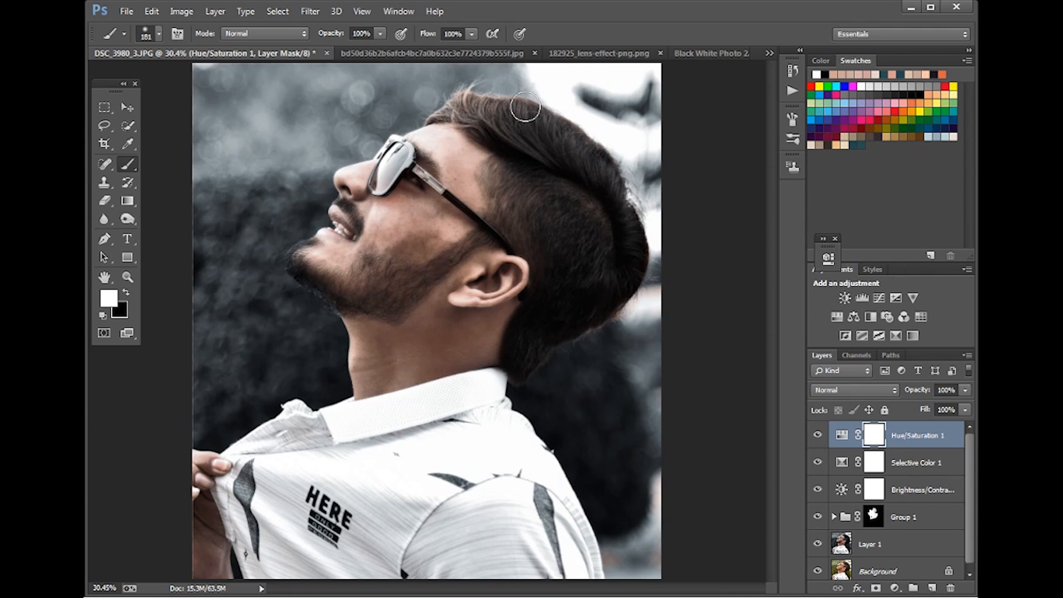
- Copy the pale lens flare image into the portrait, flip it horizontally and place it over the photo's upper-right corner
left_click(432, 53)
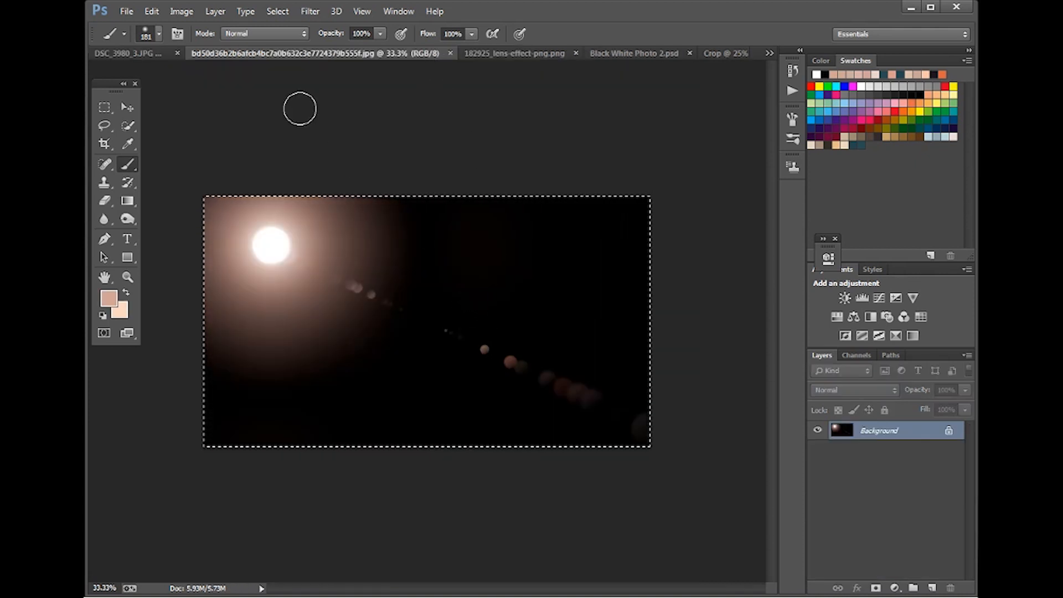
left_click(161, 56)
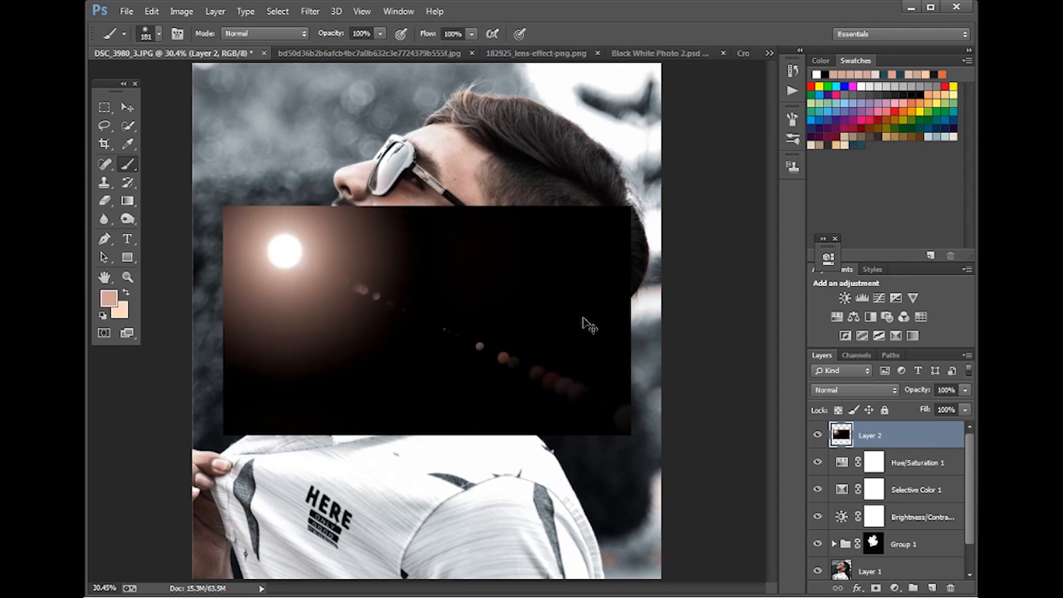
key("ctrl+t")
right_click(544, 294)
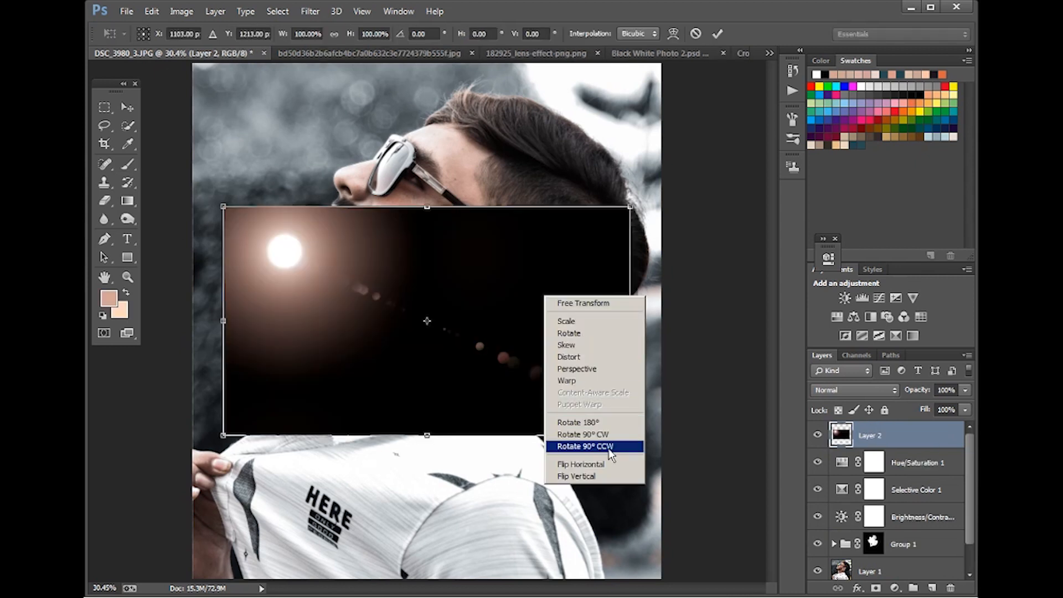
left_click(576, 470)
mouse_move(489, 377)
left_mouse_down()
mouse_move(487, 275)
mouse_move(523, 228)
left_mouse_up()
key("Return")
- Set the blend mode of the pale lens flare layer to Screen
key("b")
left_click(844, 389)
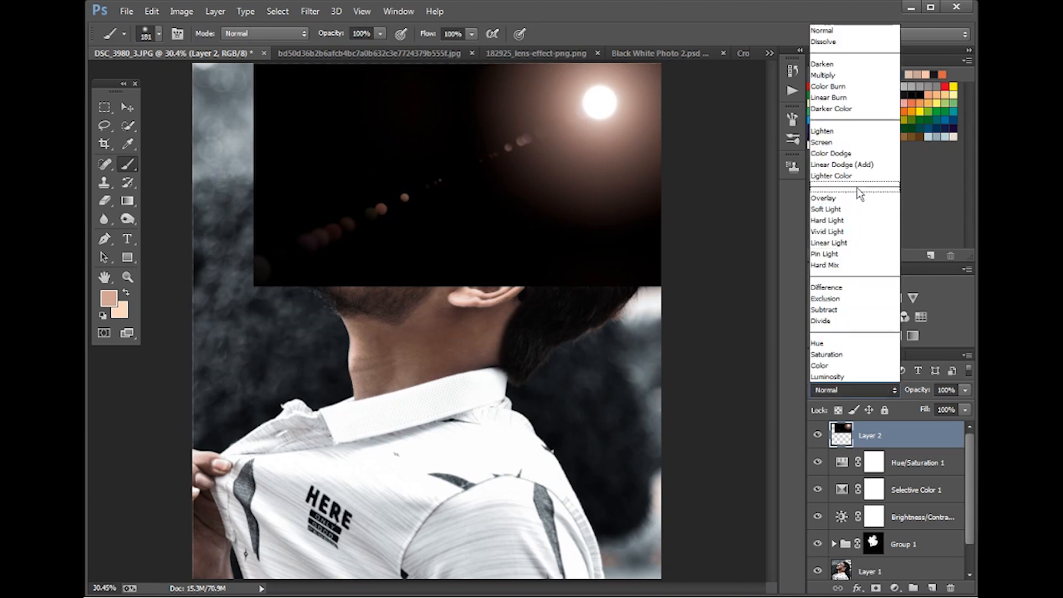
left_click(856, 136)
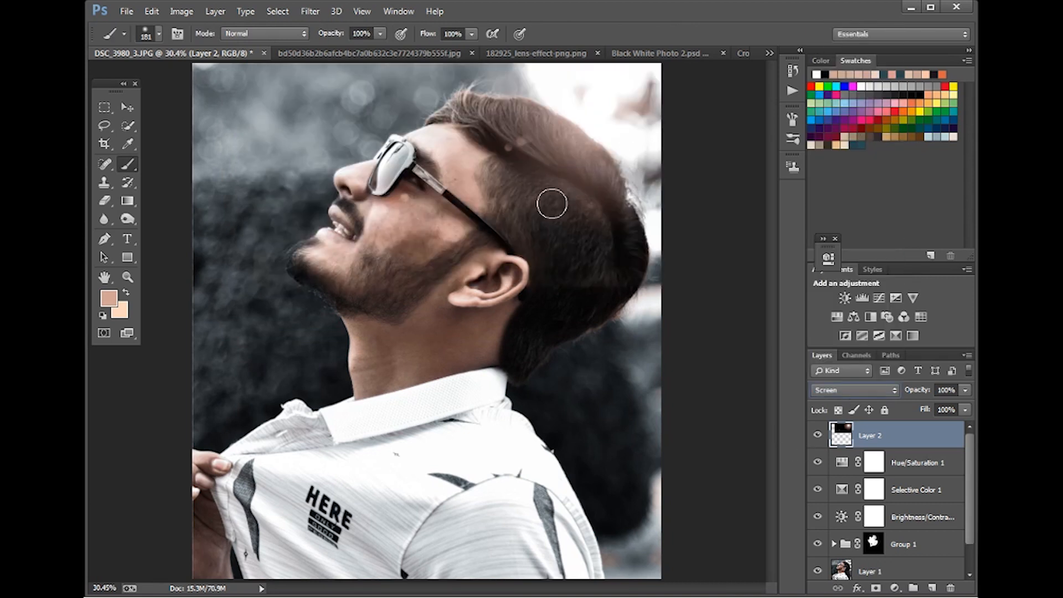
- Copy the orange glow from 182925_lens-effect-png.png into the portrait as a new layer
left_click(496, 51)
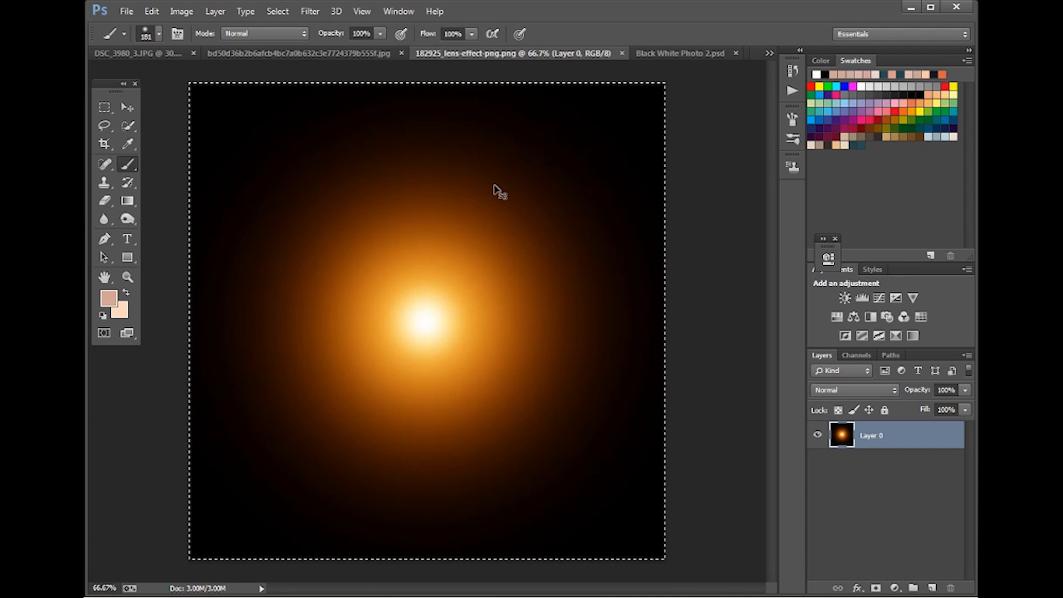
left_click(142, 53)
key("ctrl+a")
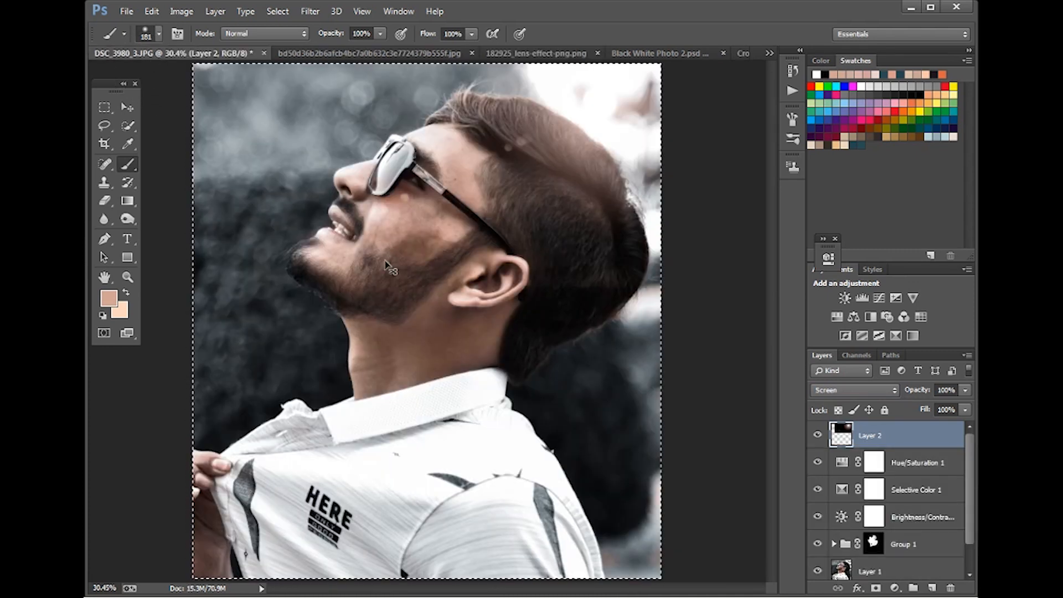
key("ctrl+v")
- Scale the orange glow to about 186%, centre it on the photo's top edge above the hair and blend it with Screen
key("ctrl+t")
left_click_drag(319, 431, 225, 517)
left_click_drag(380, 408, 502, 165)
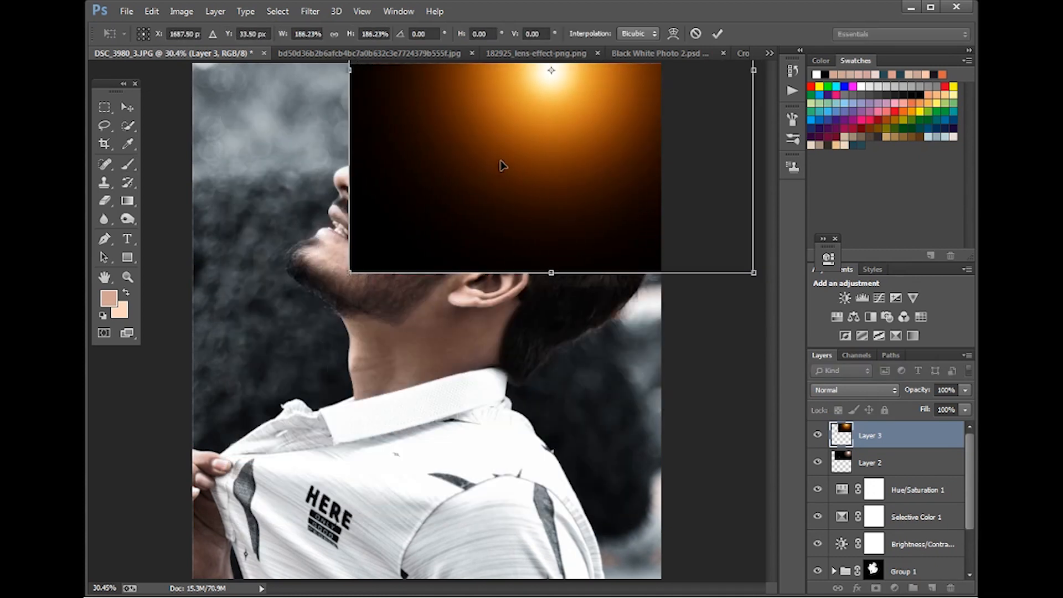
key("Return")
left_click(855, 390)
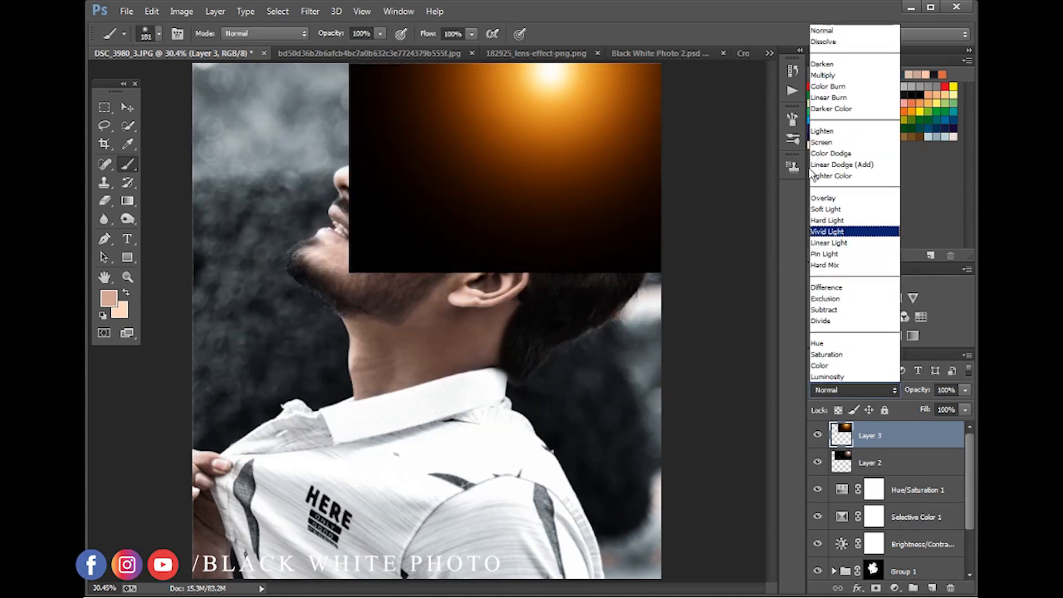
left_click(821, 142)
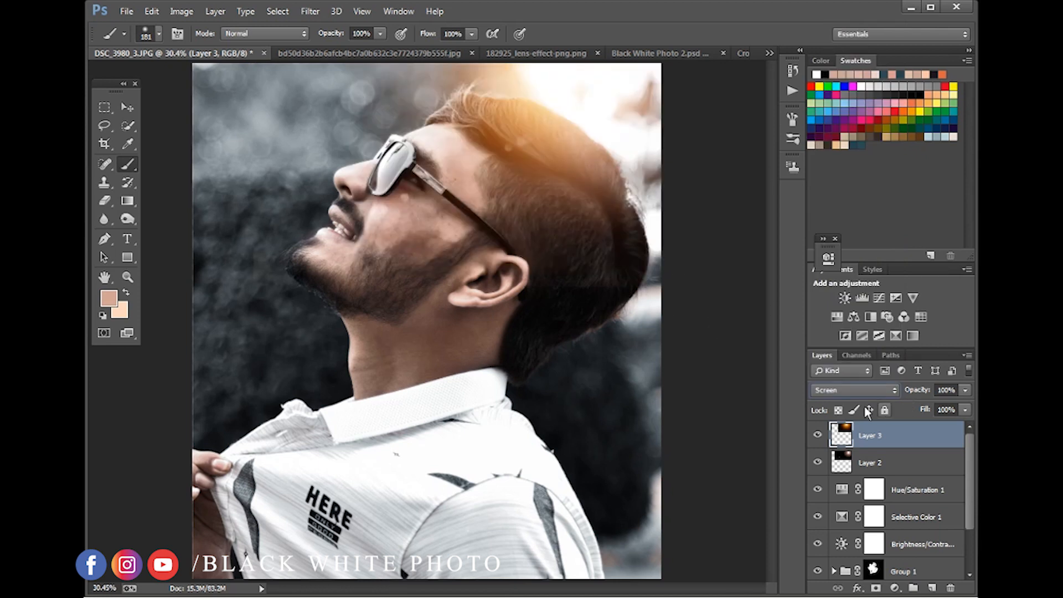
- Darken the orange glow layer with Hue/Saturation, using Saturation 0 and Lightness -39
left_click_drag(443, 214, 466, 236)
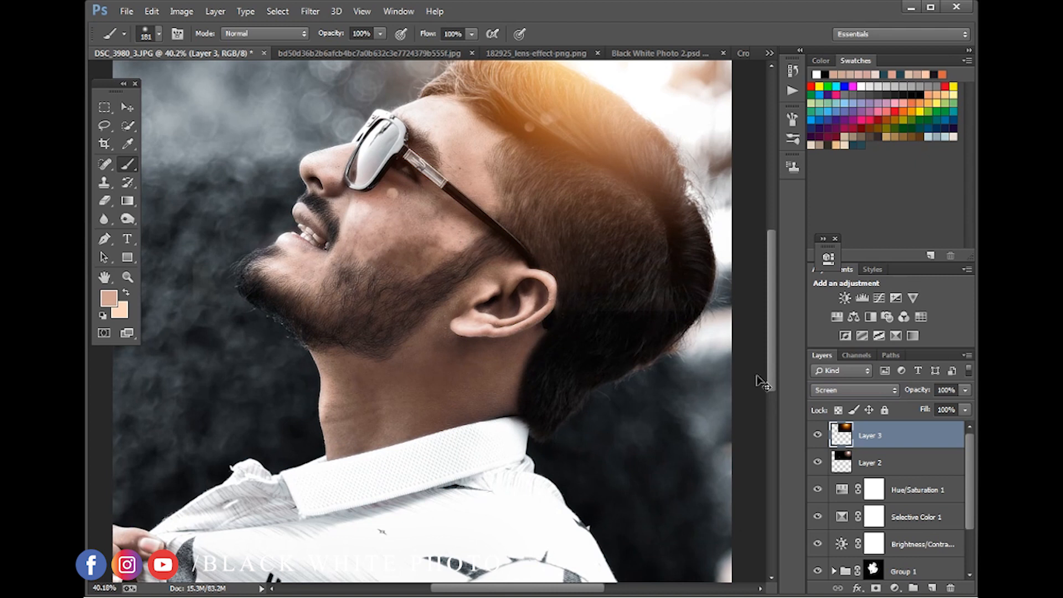
key("ctrl+u")
mouse_move(494, 418)
left_mouse_down()
mouse_move(430, 419)
mouse_move(558, 432)
mouse_move(486, 426)
left_mouse_up()
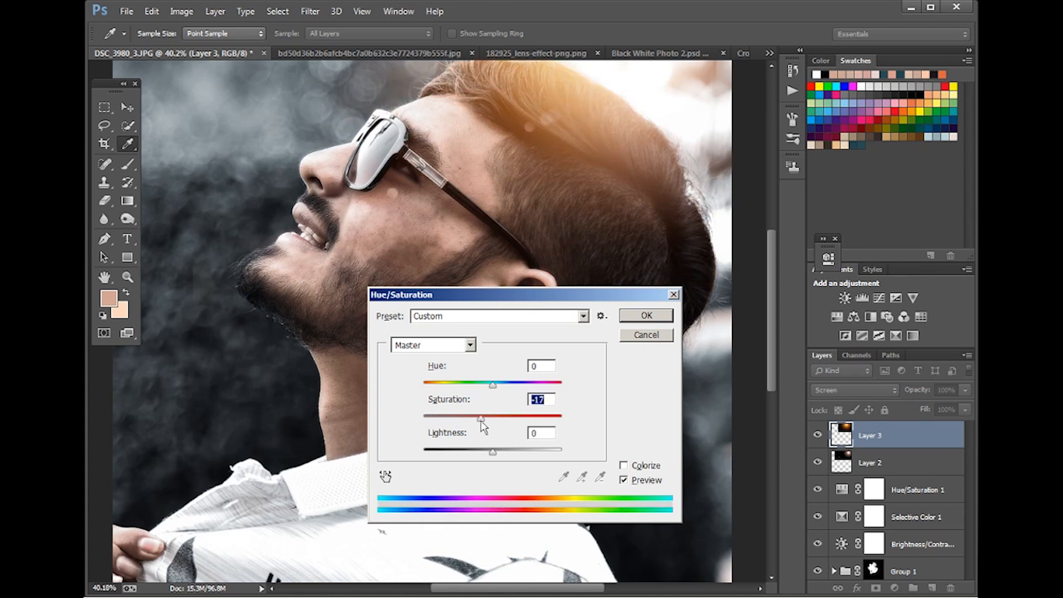
type("0")
left_click_drag(492, 453, 464, 452)
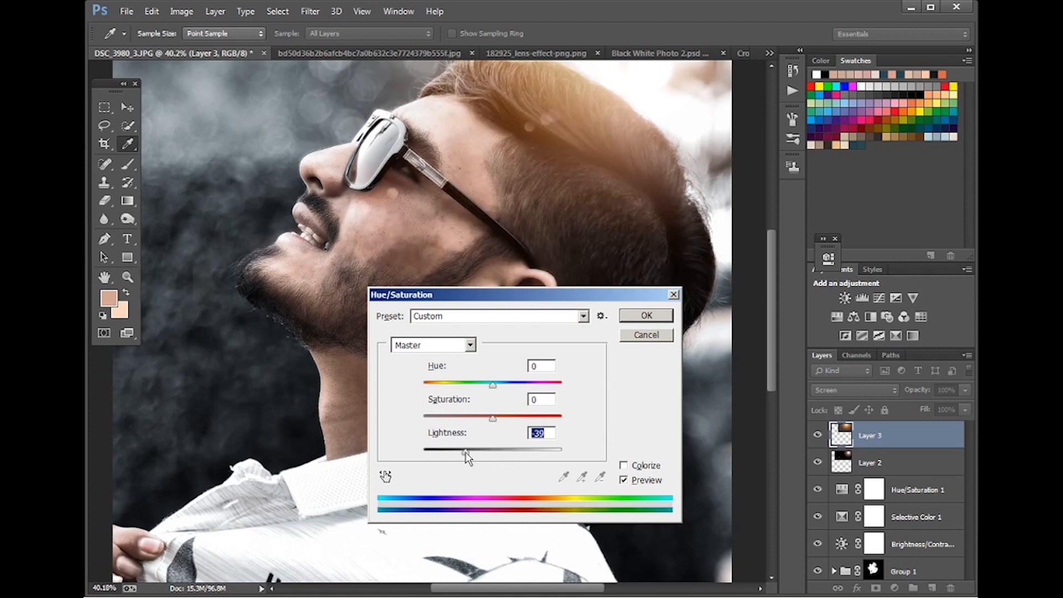
key("Return")
key("b")
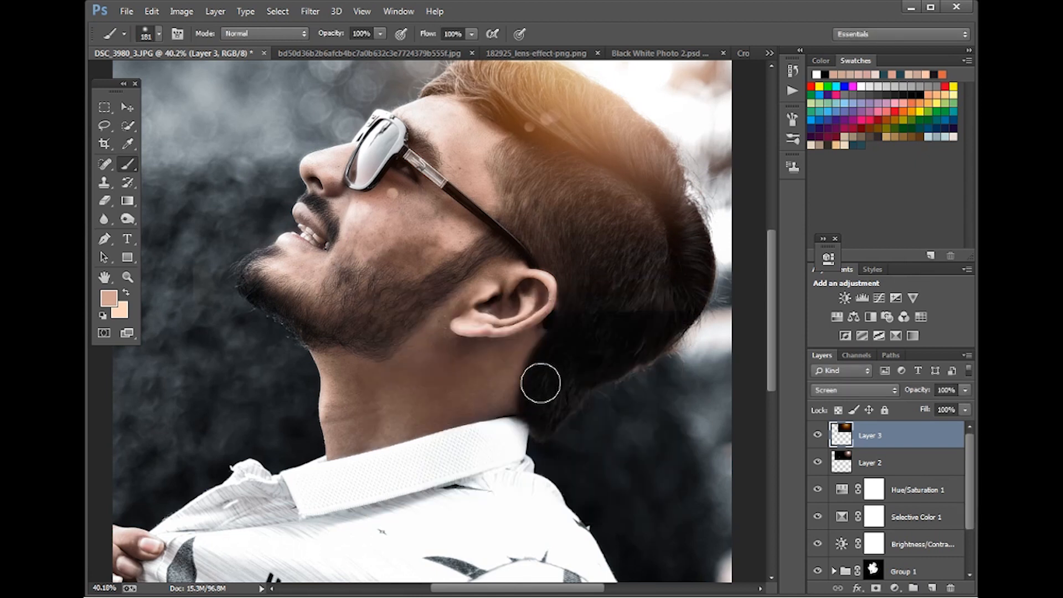
left_click(495, 371, "alt")
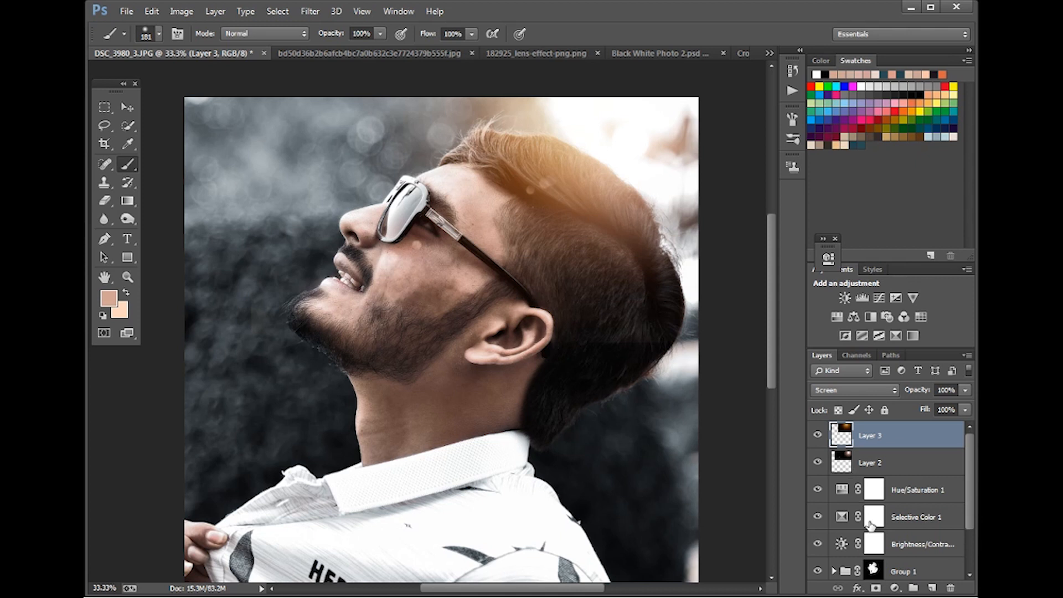
- Add a Brightness/Contrast adjustment layer above the glow layers and raise the contrast slightly
left_click(895, 587)
left_click(941, 386)
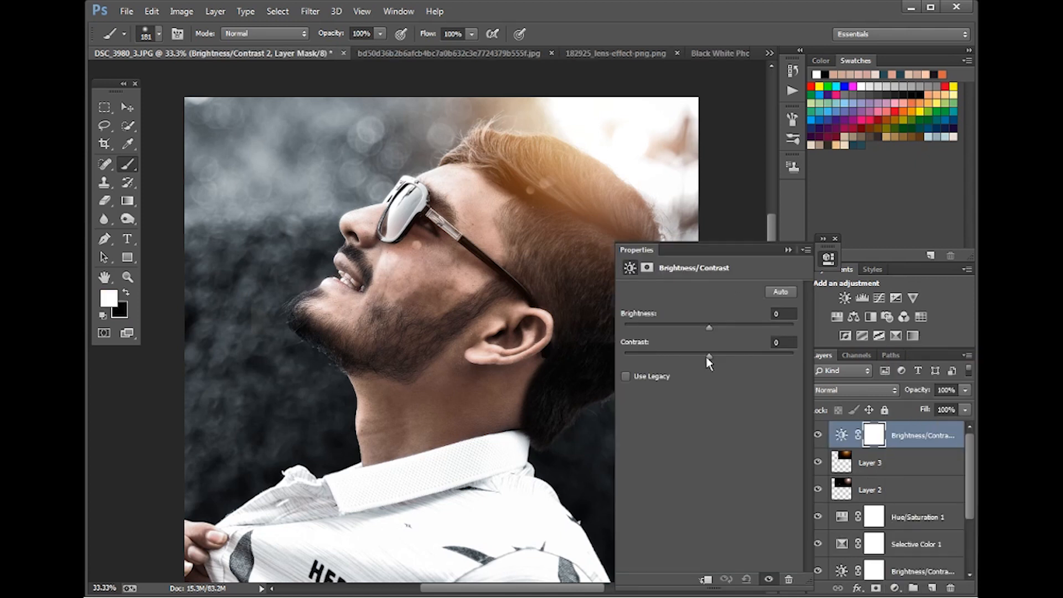
left_click_drag(712, 357, 721, 360)
left_click_drag(714, 359, 723, 350)
left_click(786, 253)
- Add a Gradient Map adjustment layer on top, using the Black, White gradient preset
left_click(895, 587)
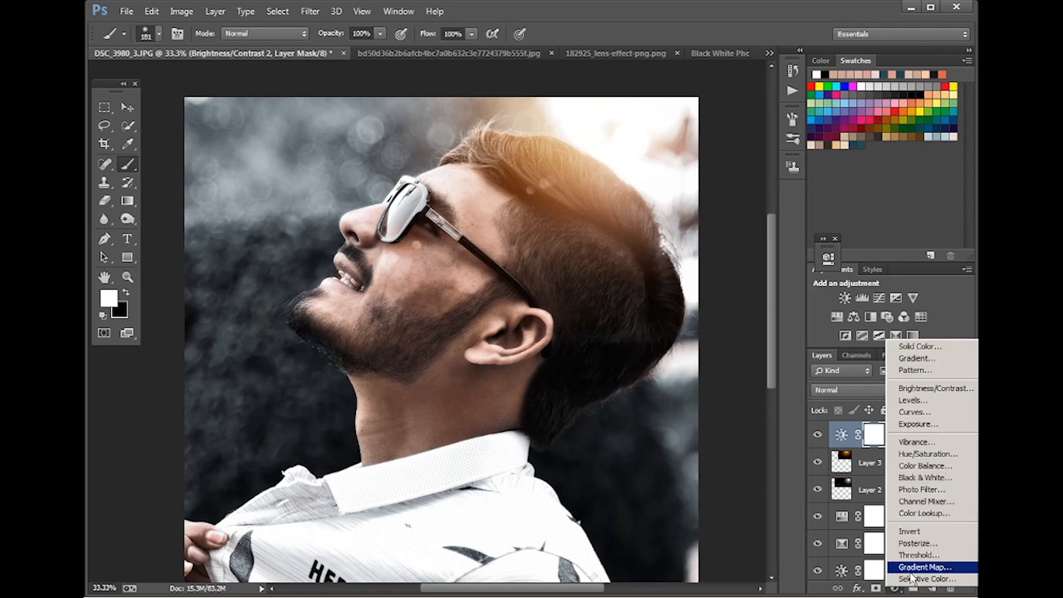
left_click(919, 567)
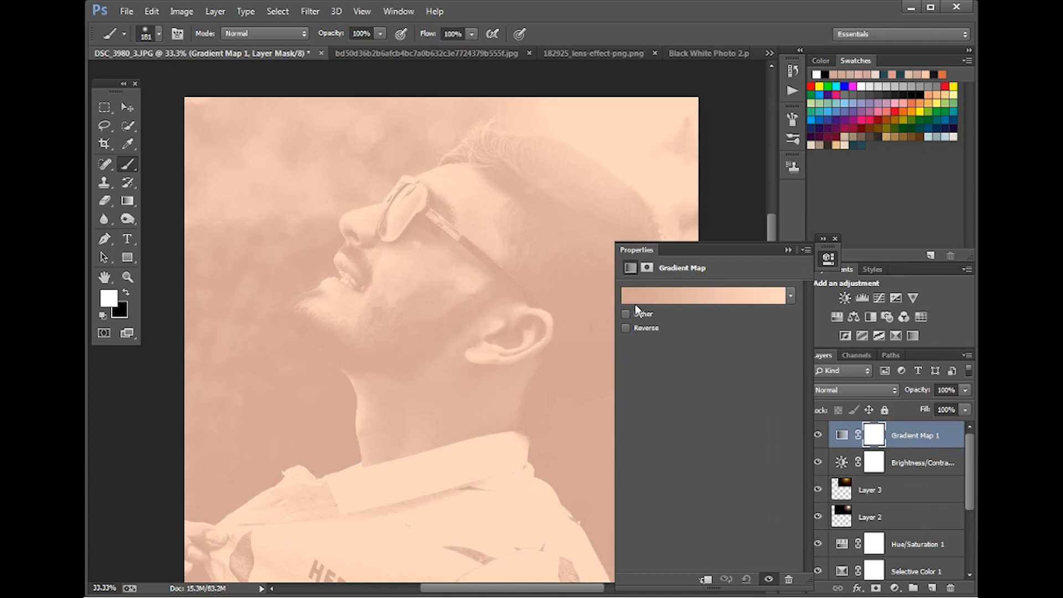
left_click(675, 296)
left_click(939, 180)
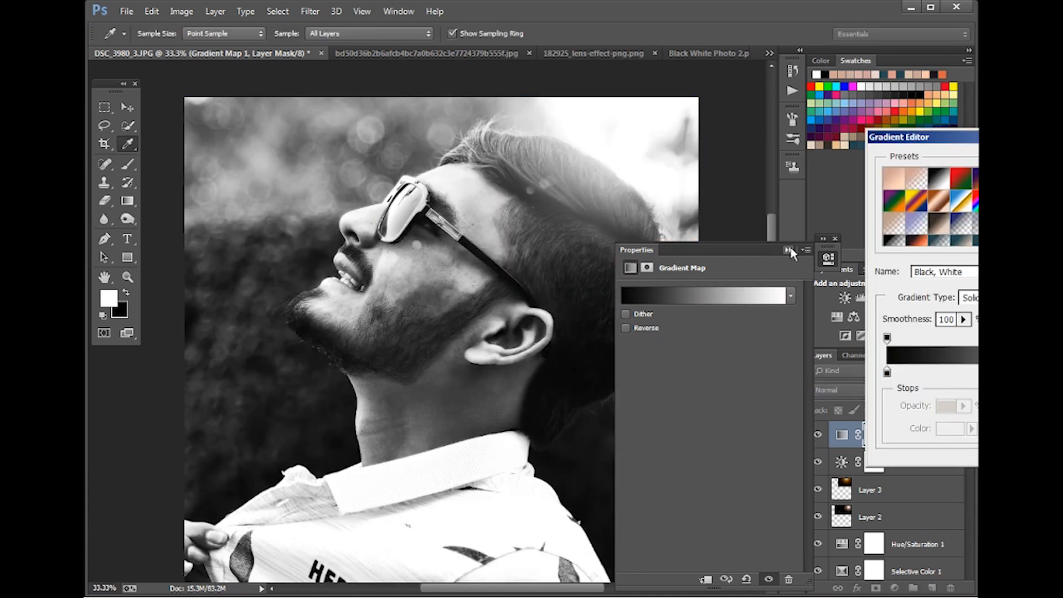
left_click(789, 251)
key("Return")
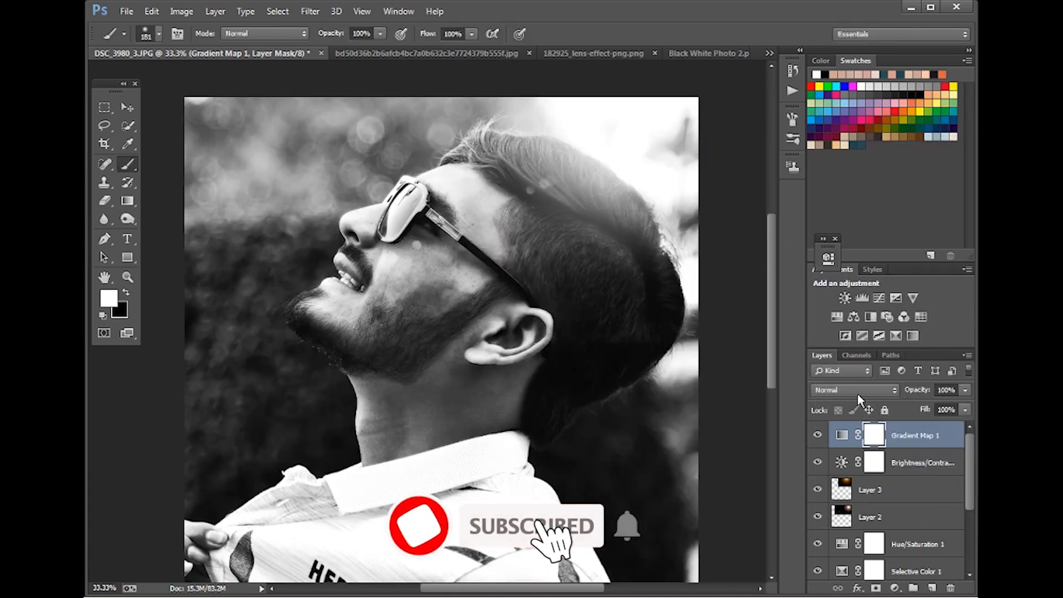
- Blend the Gradient Map layer with Soft Light at 59% opacity
left_click(857, 390)
left_click(861, 217)
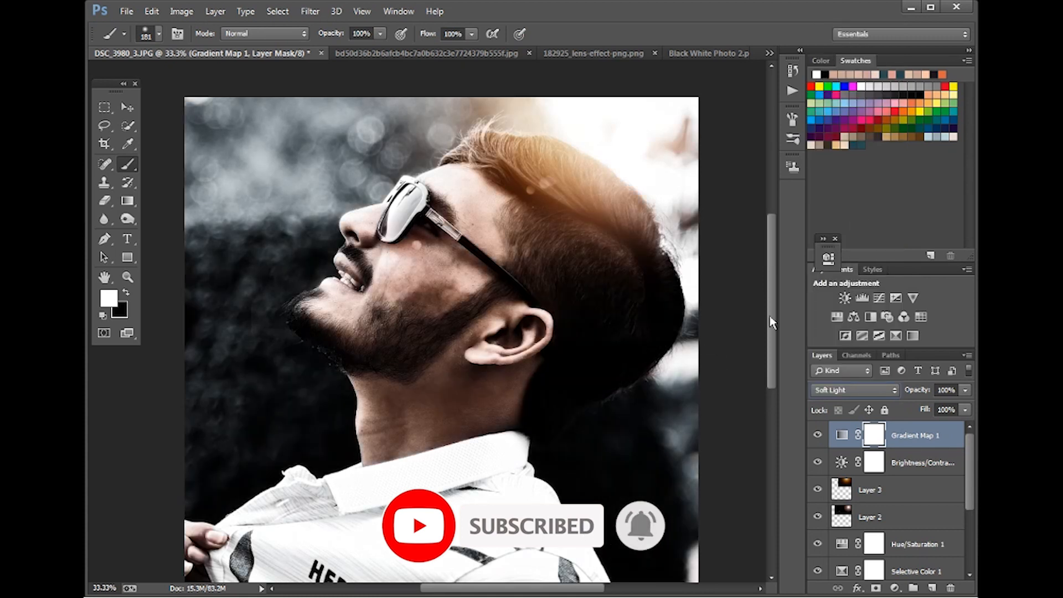
left_click_drag(923, 391, 899, 394)
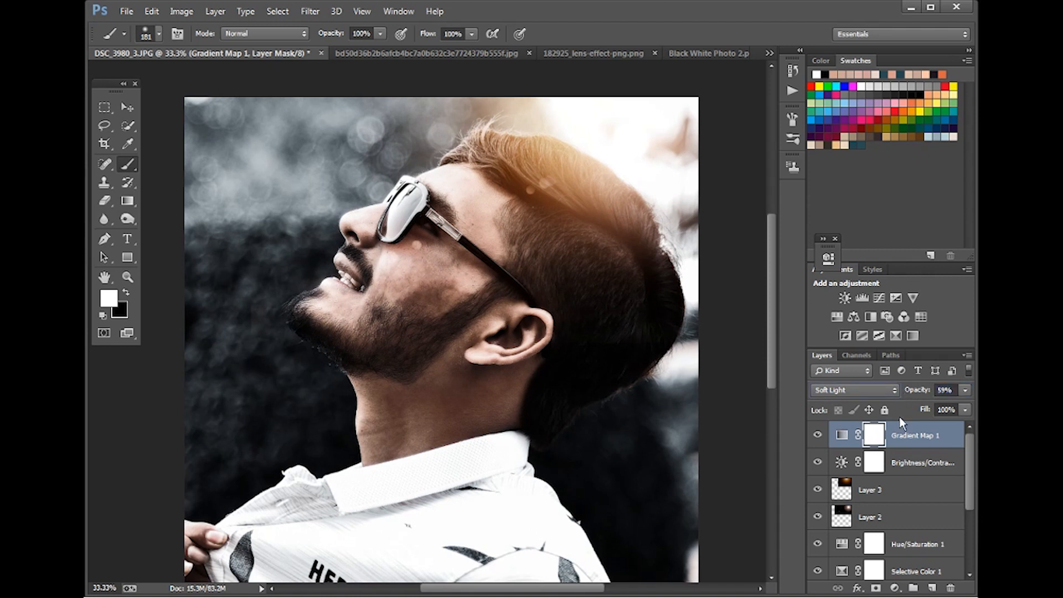
- Build the Gradient Map layer's mask with Color Range, sampling the white of the shirt
double_click(872, 440)
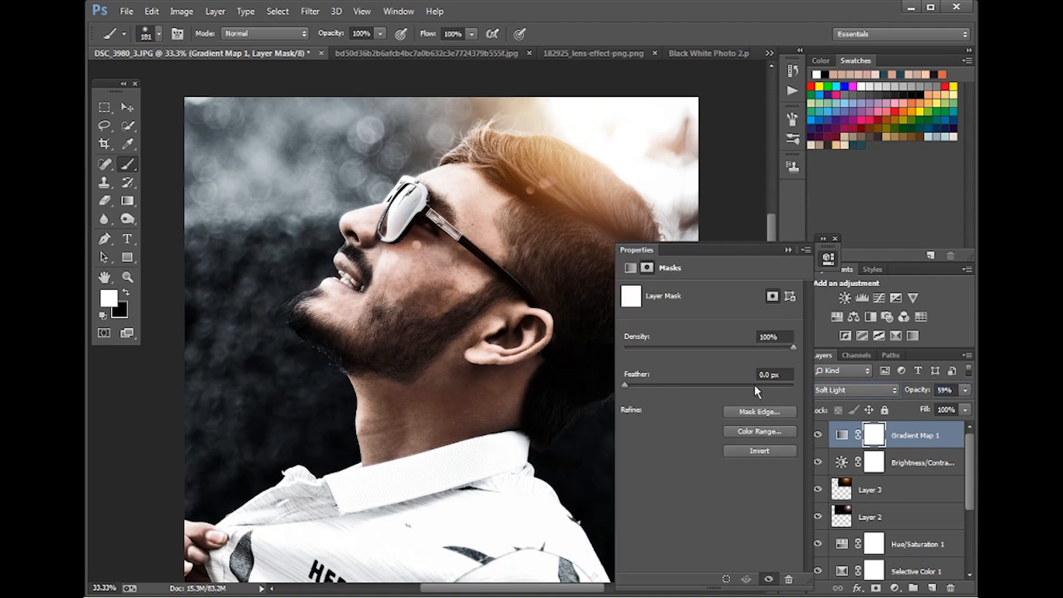
left_click(766, 433)
left_click(429, 522)
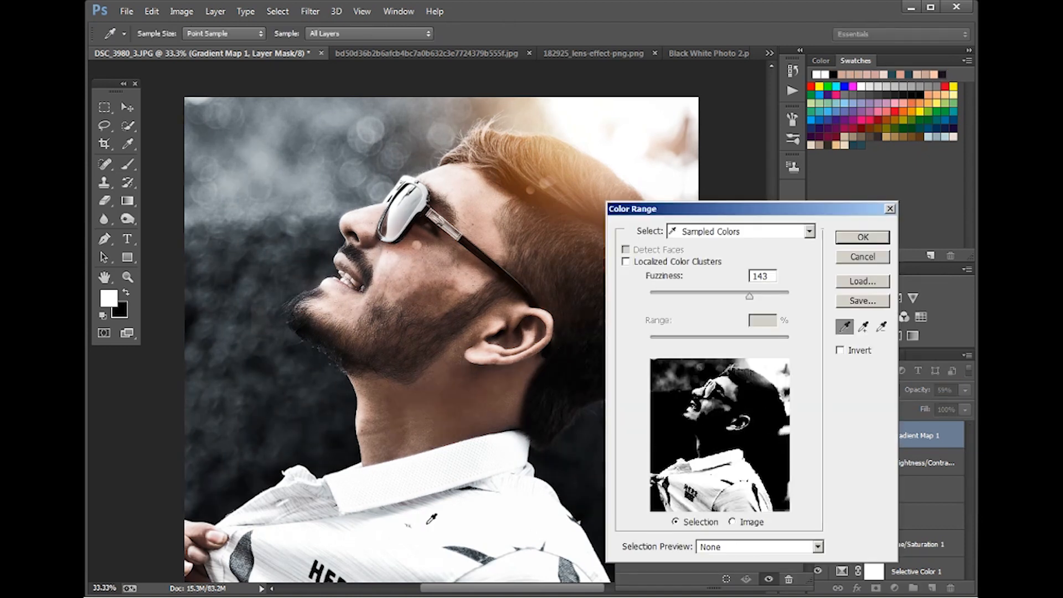
left_click(867, 238)
key("alt")
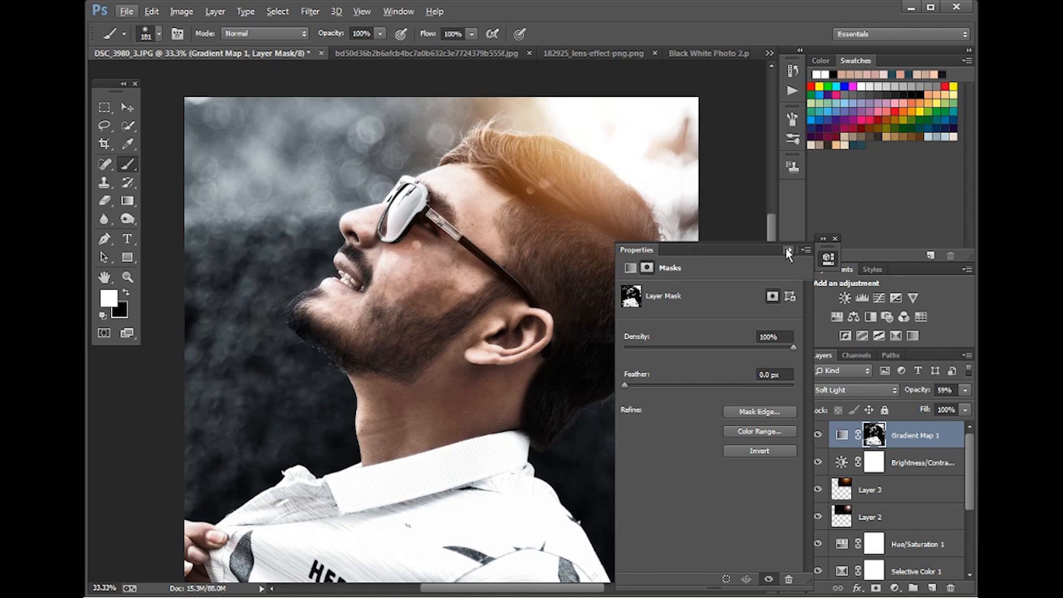
left_click(787, 249)
- Compare the photo with and without the Gradient Map, and invert that layer's mask
left_click(817, 436)
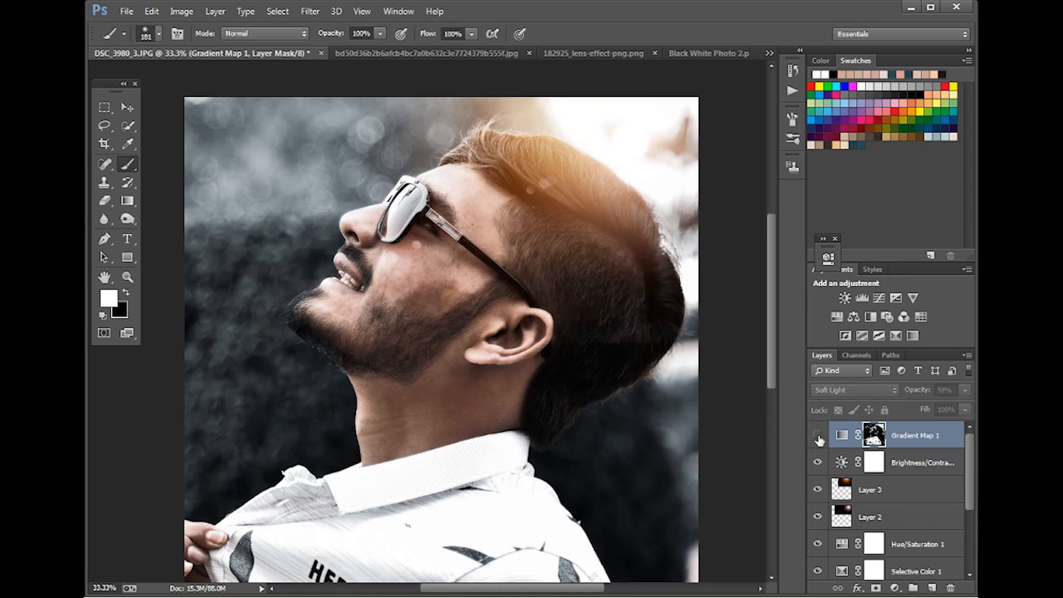
left_click(818, 436)
left_click(818, 437)
double_click(873, 435)
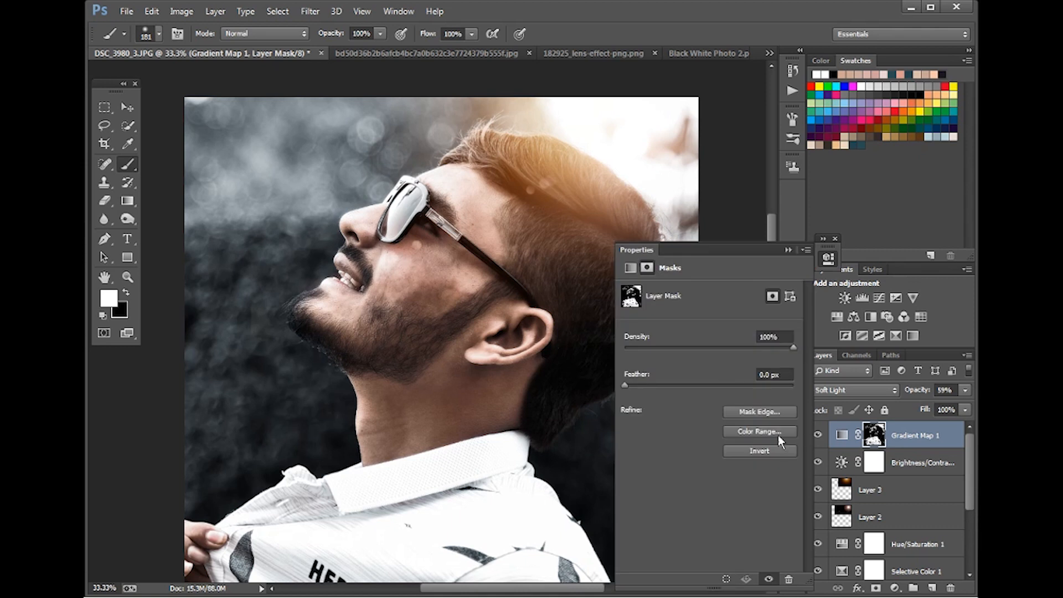
left_click(756, 455)
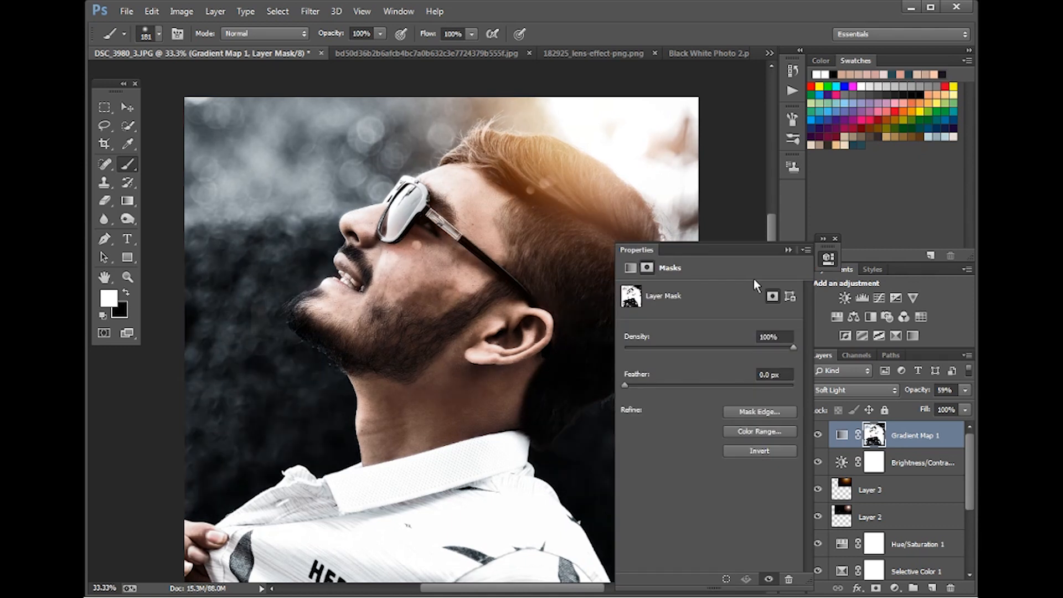
left_click(792, 249)
- View the Gradient Map mask alone and paint it white over the face, ear and hair with a soft 437 px brush
left_click(873, 435, "alt")
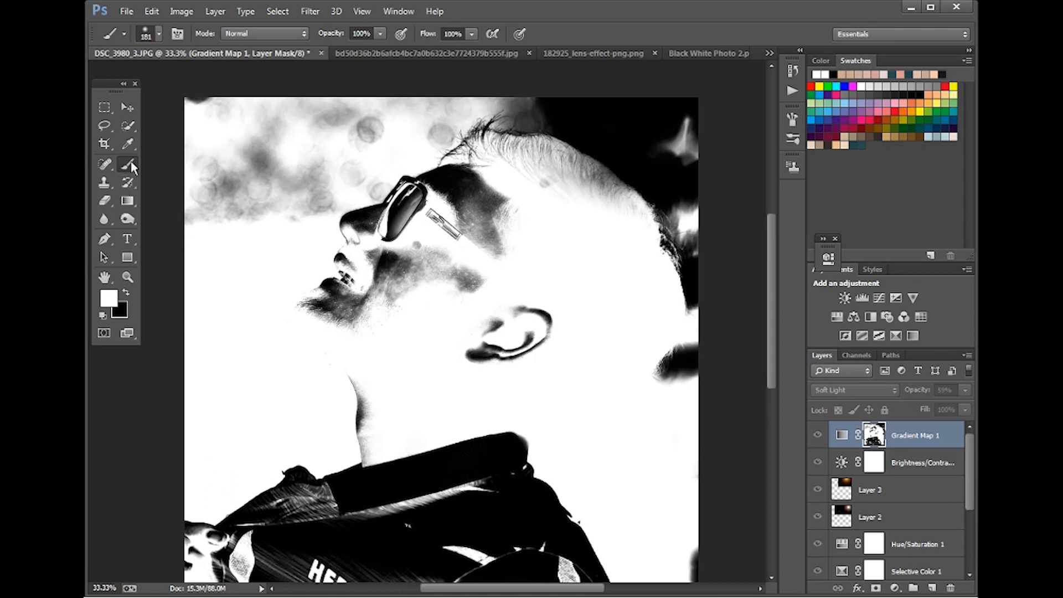
right_click(569, 238)
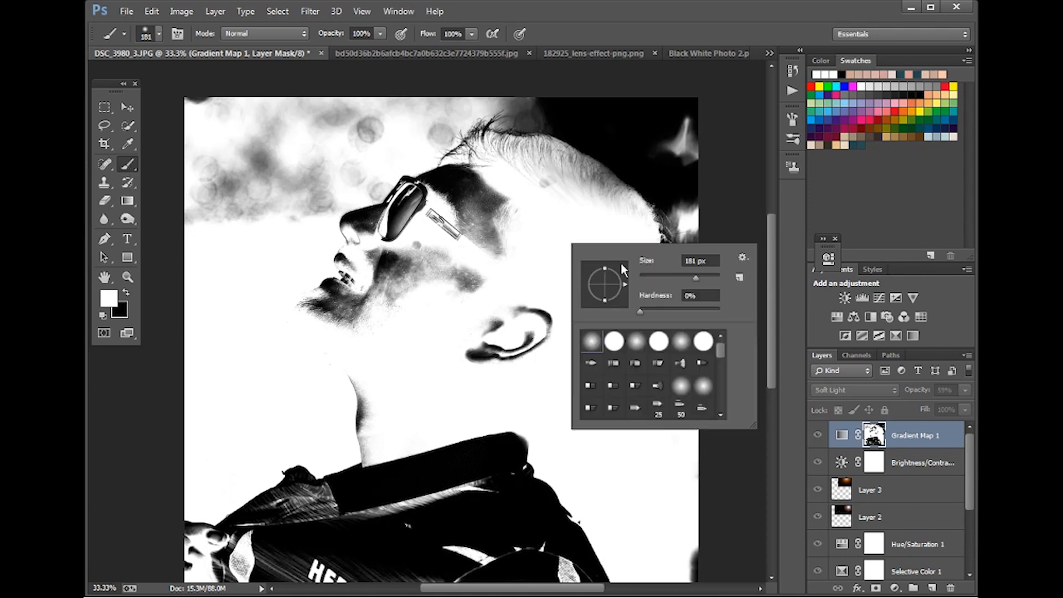
left_click(710, 277)
mouse_move(490, 249)
left_mouse_down()
mouse_move(490, 211)
mouse_move(459, 213)
mouse_move(455, 202)
mouse_move(353, 260)
mouse_move(344, 328)
mouse_move(508, 287)
mouse_move(486, 352)
mouse_move(354, 363)
mouse_move(393, 390)
mouse_move(347, 276)
mouse_move(378, 269)
mouse_move(482, 194)
mouse_move(407, 193)
mouse_move(361, 242)
mouse_move(471, 262)
mouse_move(689, 359)
mouse_move(682, 388)
left_mouse_up()
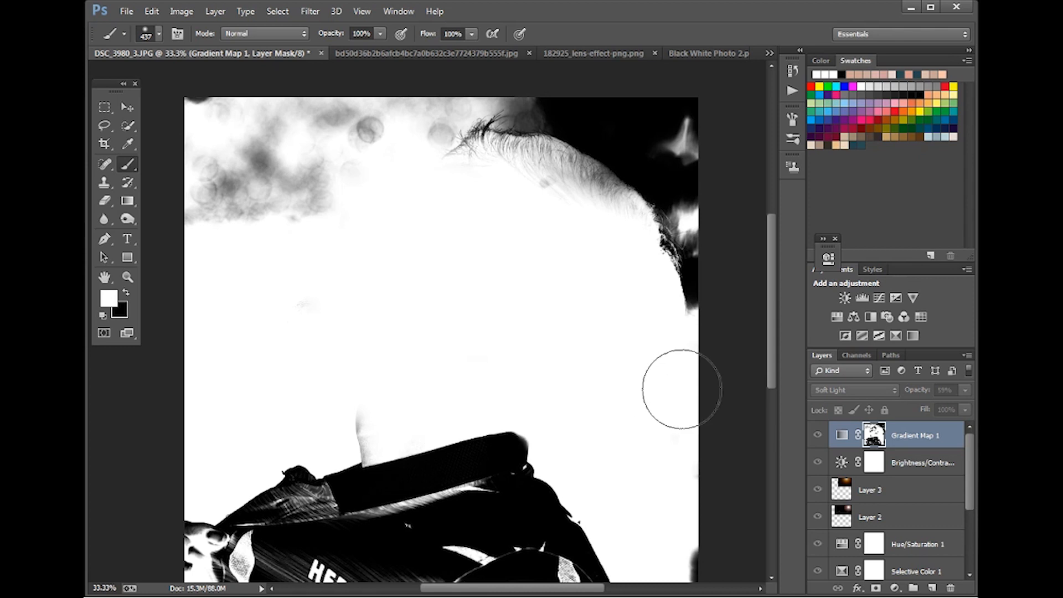
left_click(874, 436, "alt")
- Compare the portrait with the Gradient Map layer shown and hidden
left_click(817, 436)
left_click(817, 435)
left_click(817, 436)
left_click(817, 436)
left_click(817, 436)
left_click(817, 437)
- Paint the Gradient Map mask black over the shirt and hand to exclude them from the effect
left_click(873, 437, "alt")
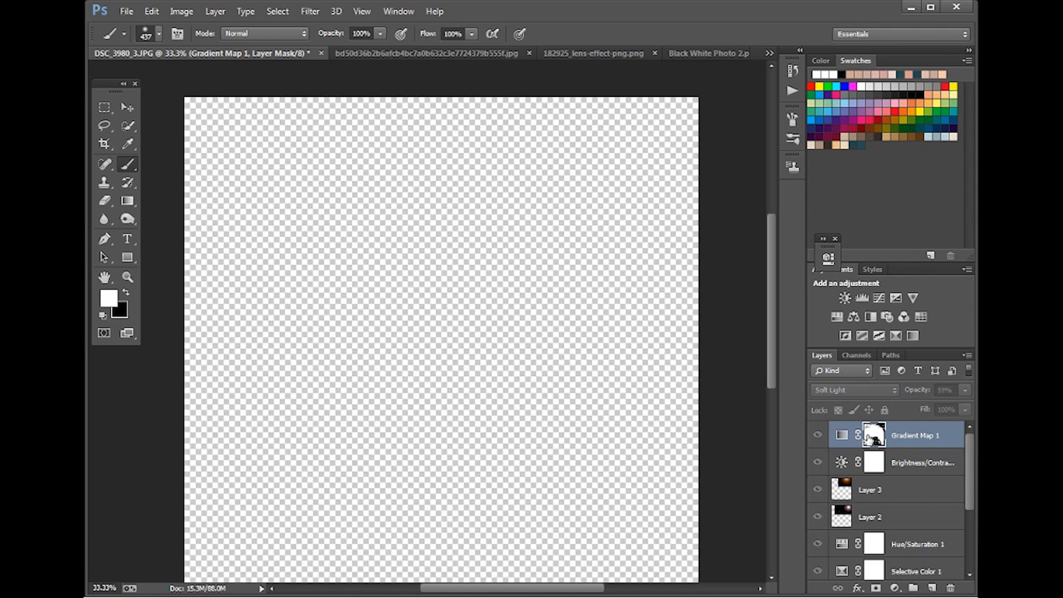
left_click_drag(391, 562, 482, 560)
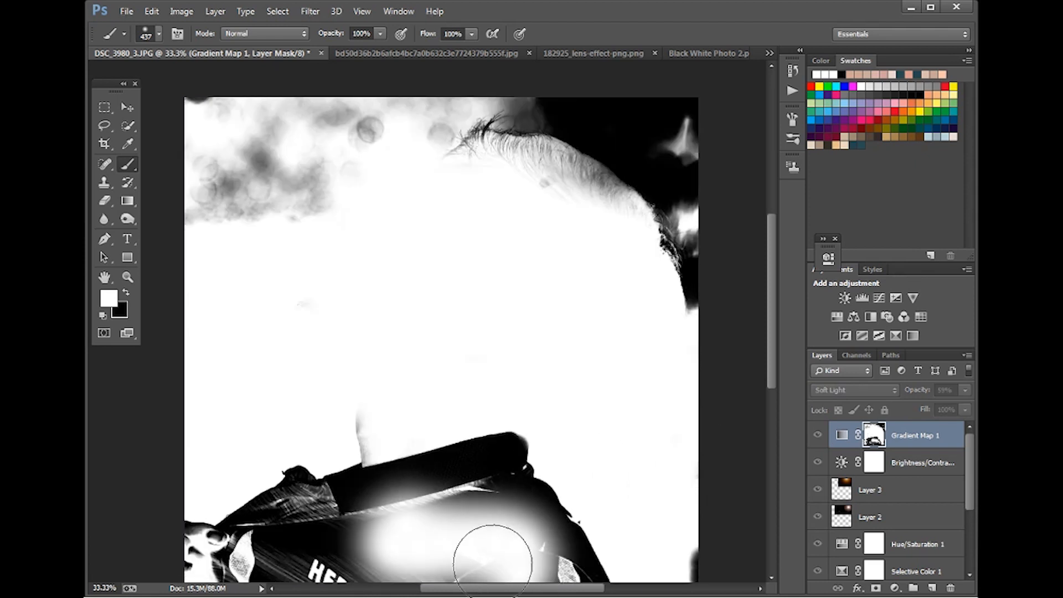
key("ctrl+z")
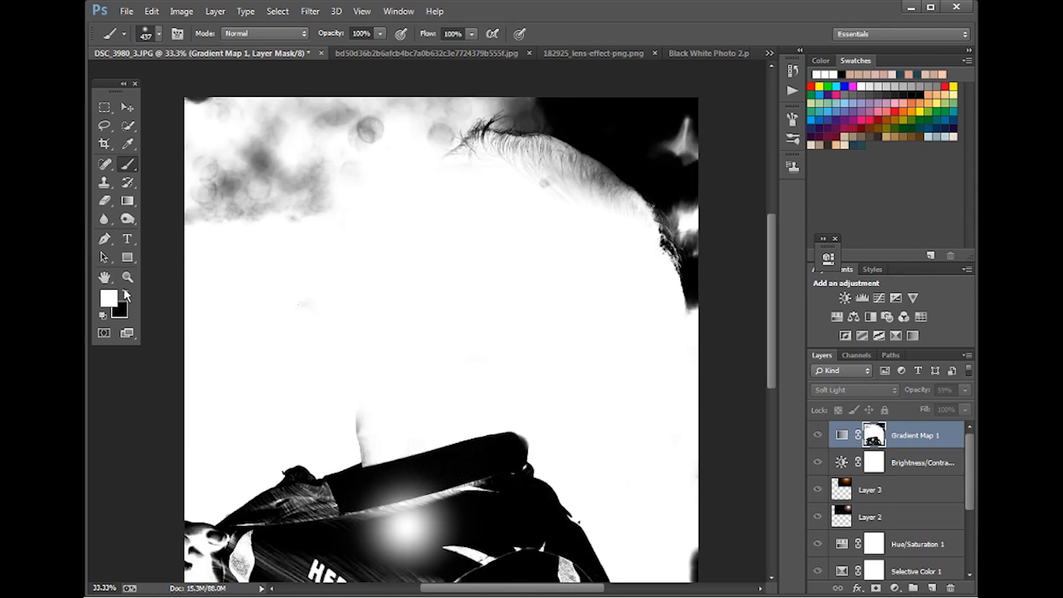
left_click(126, 292)
mouse_move(329, 546)
left_mouse_down()
mouse_move(367, 517)
mouse_move(457, 596)
left_mouse_up()
left_click_drag(551, 580, 543, 569)
left_click(546, 568)
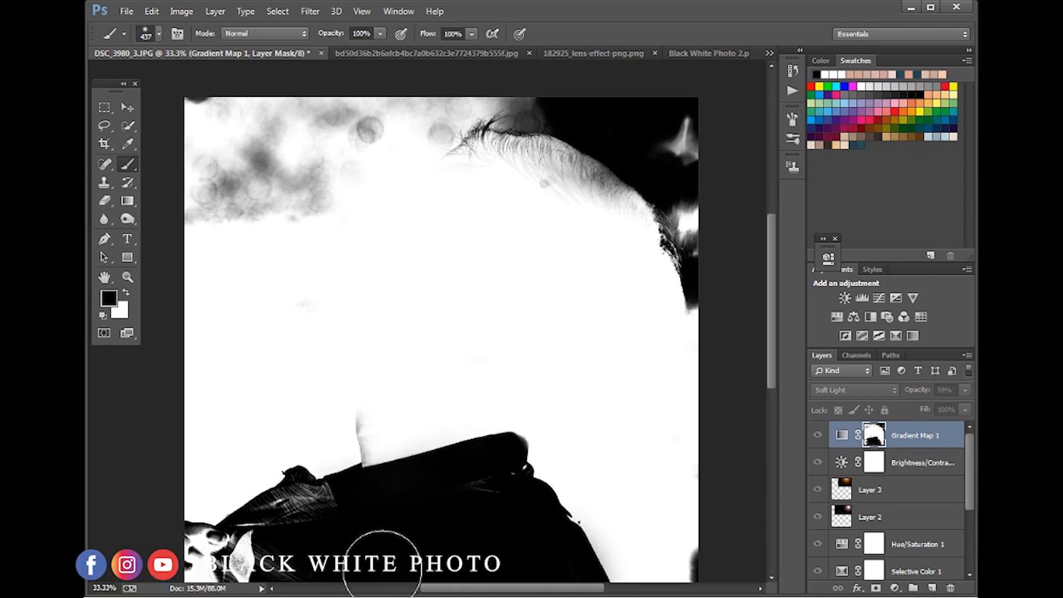
left_click_drag(382, 565, 233, 554)
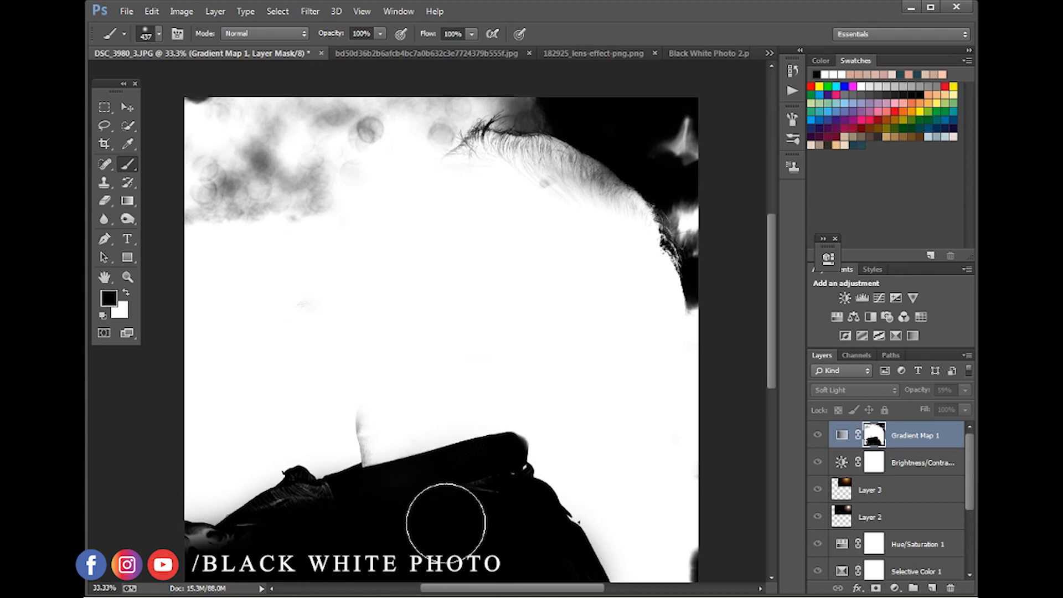
left_click(872, 435, "alt")
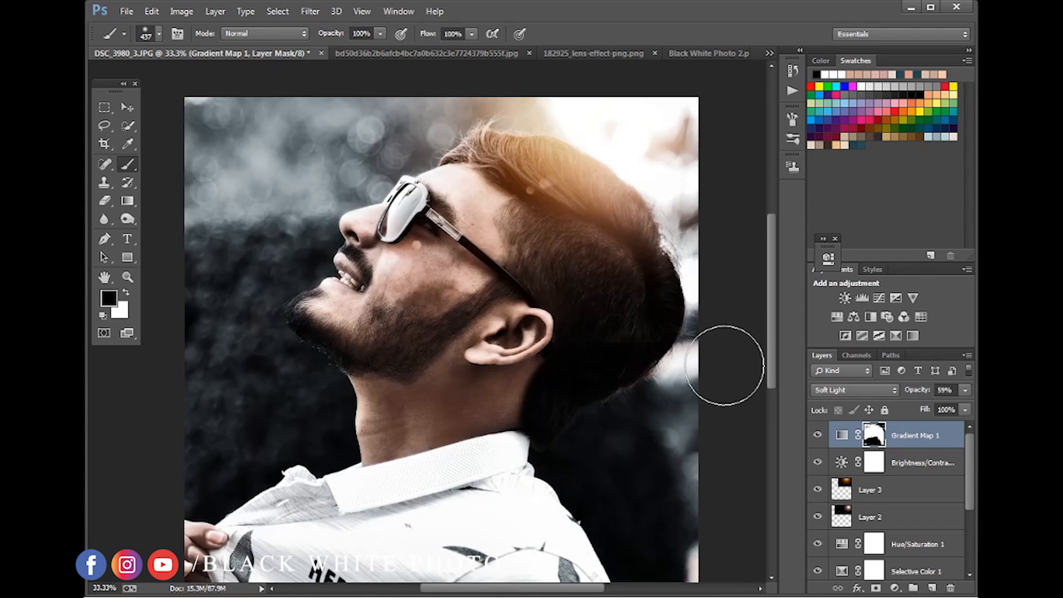
- Add a Gradient Fill layer on top, using the dark teal to transparent gradient preset
left_click_drag(515, 437, 543, 416)
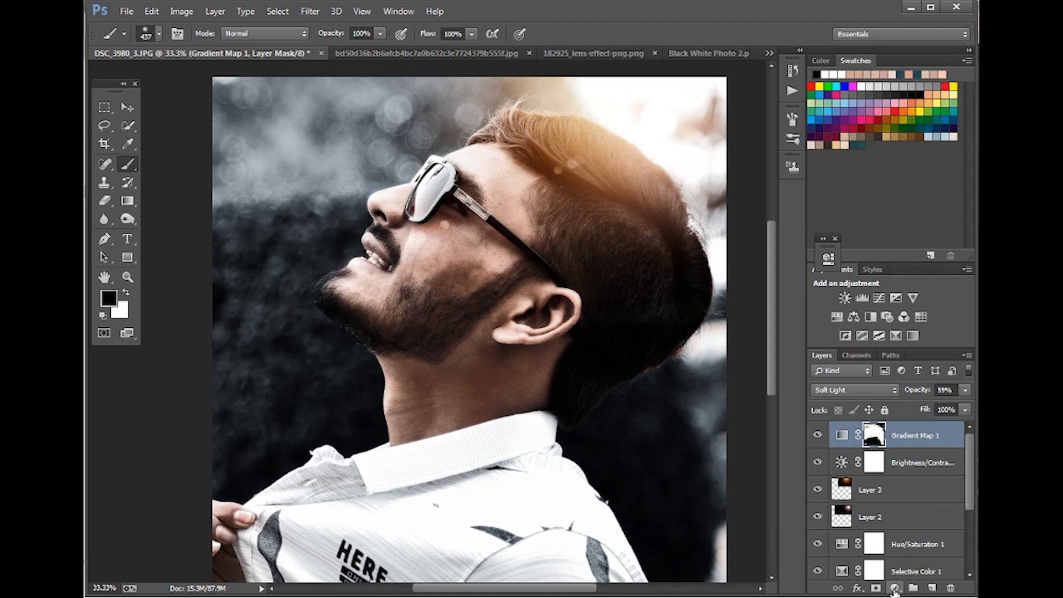
left_click(895, 589)
left_click(918, 342)
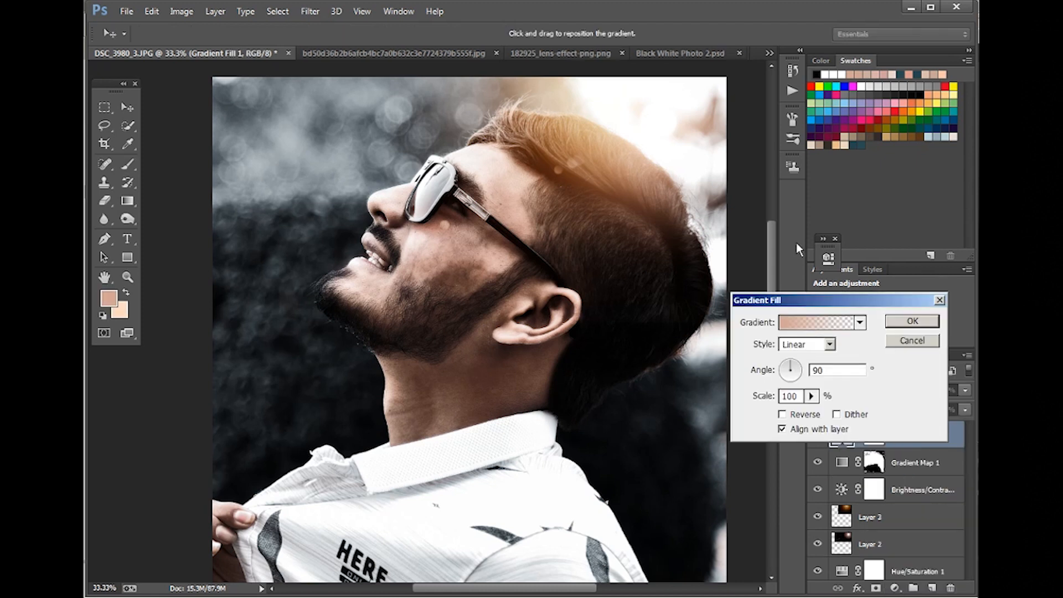
left_click_drag(756, 299, 130, 245)
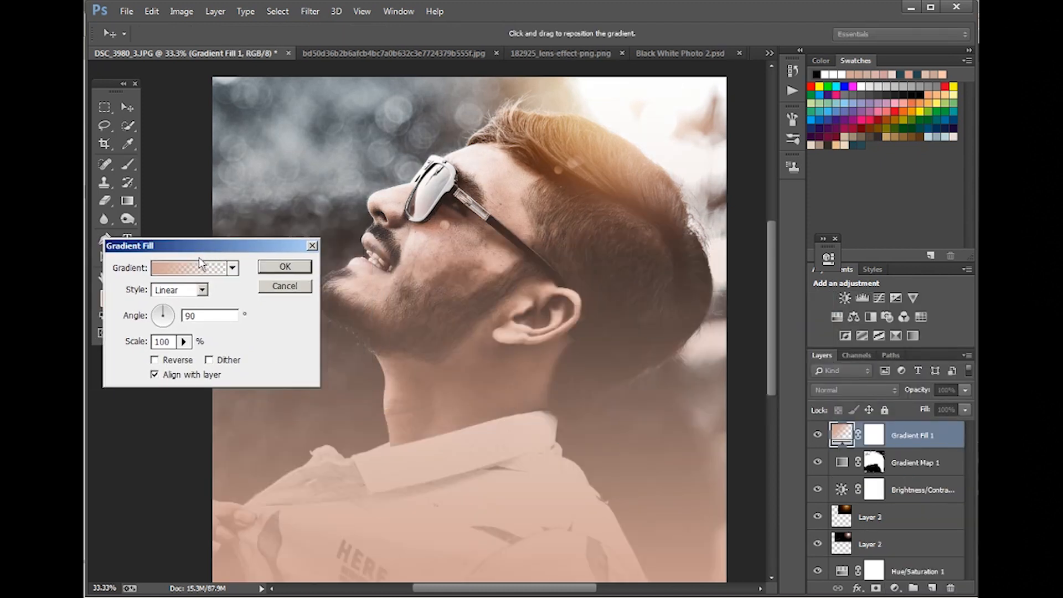
left_click(230, 268)
left_click_drag(706, 140, 750, 137)
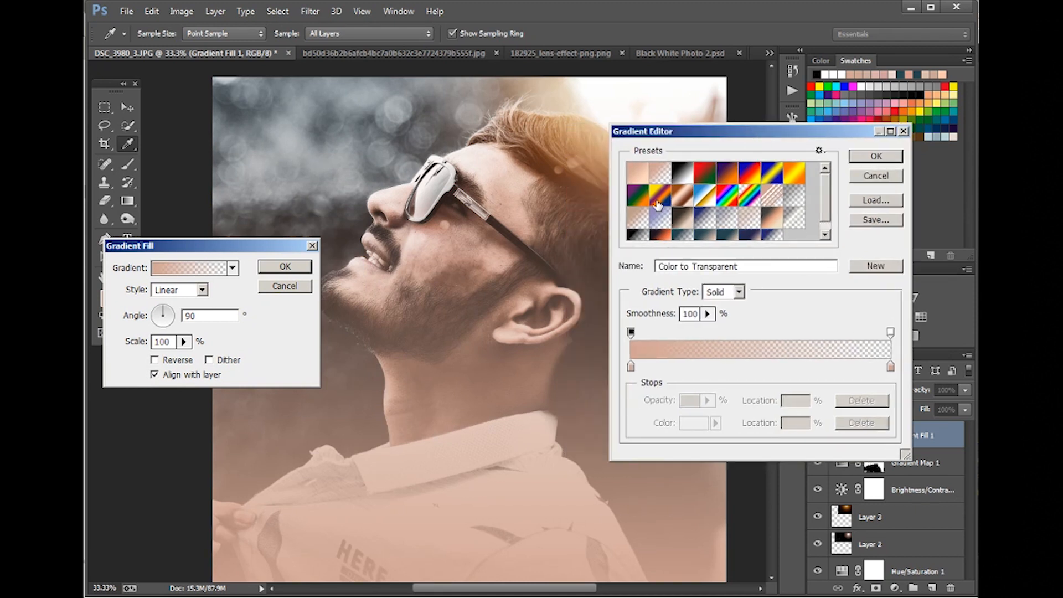
left_click(767, 231)
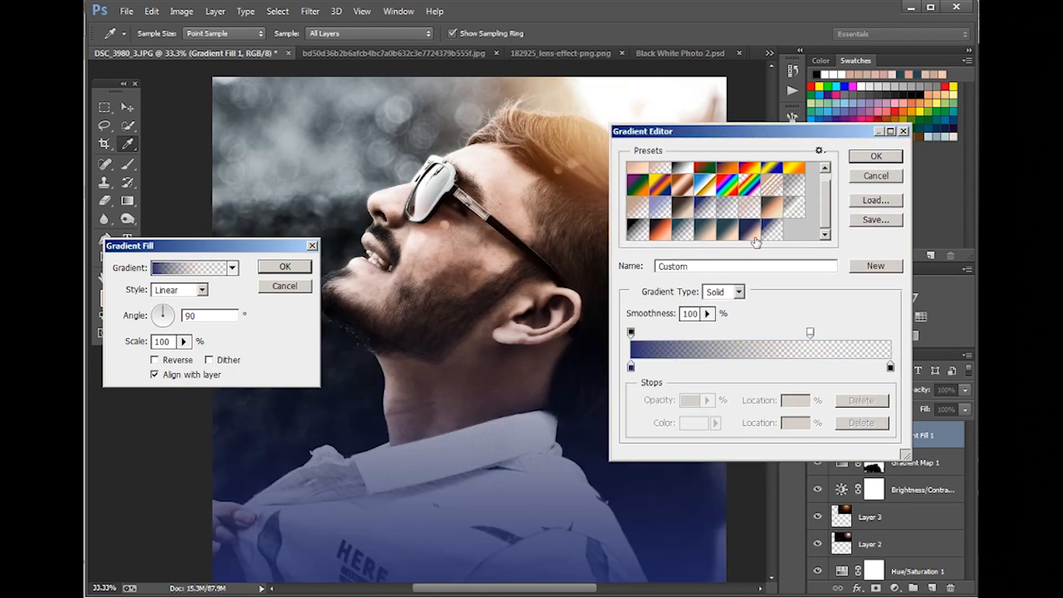
left_click(683, 231)
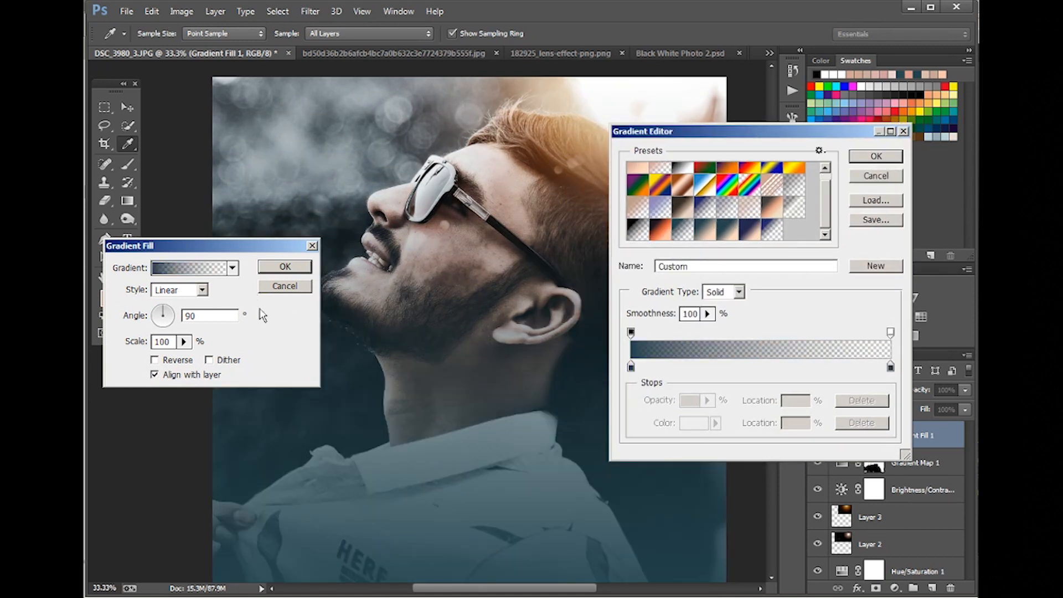
left_click(892, 158)
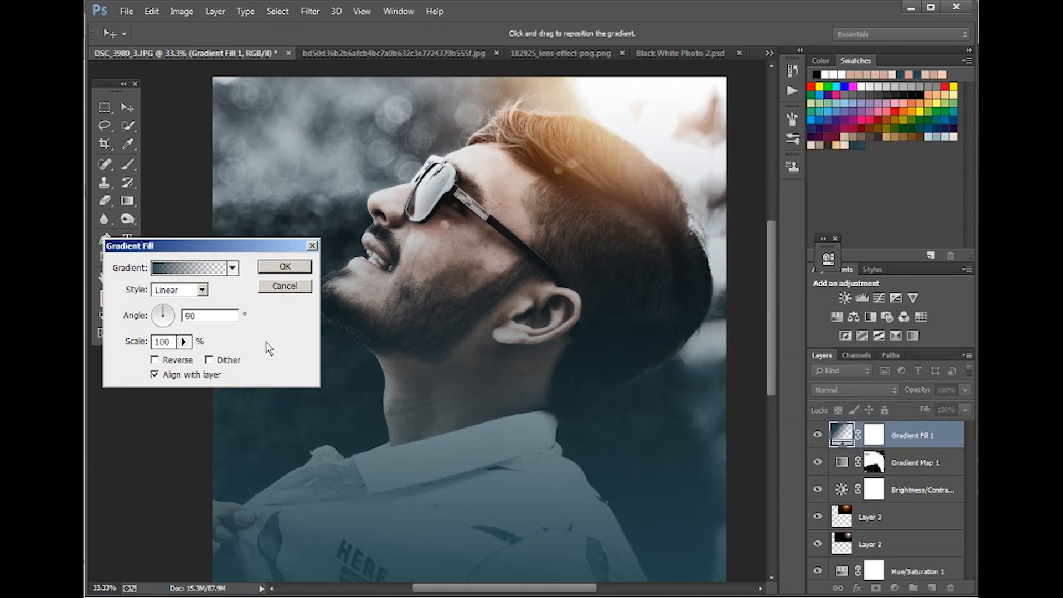
- Set the teal gradient's angle to -90° and shift it up towards the photo's top edge
type("-")
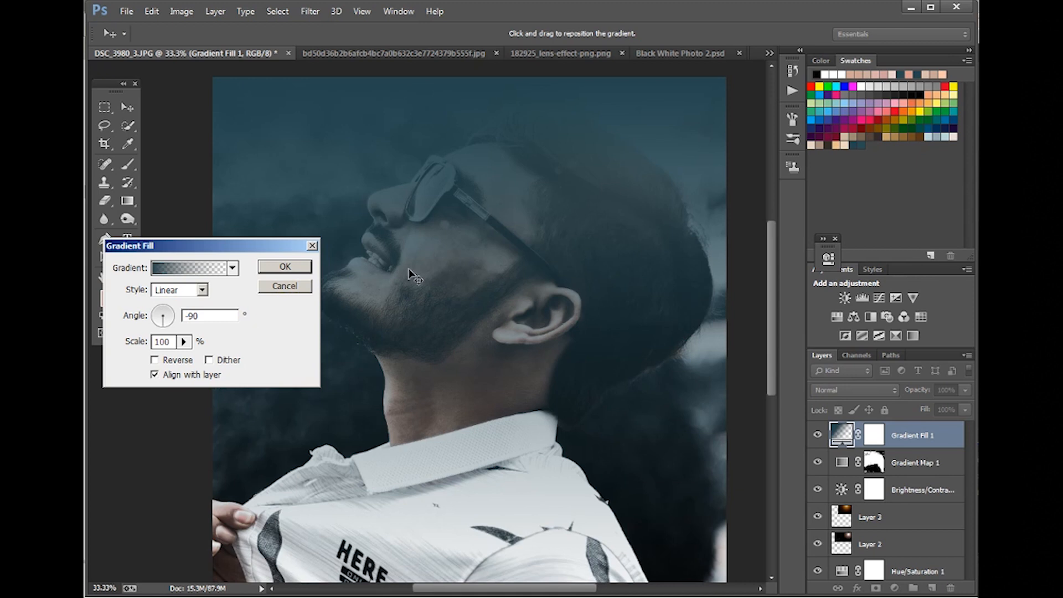
left_click_drag(408, 269, 432, 133)
left_click(284, 267)
- Set the teal Gradient Fill layer's blend mode to Soft Light
key("b")
left_click(847, 390)
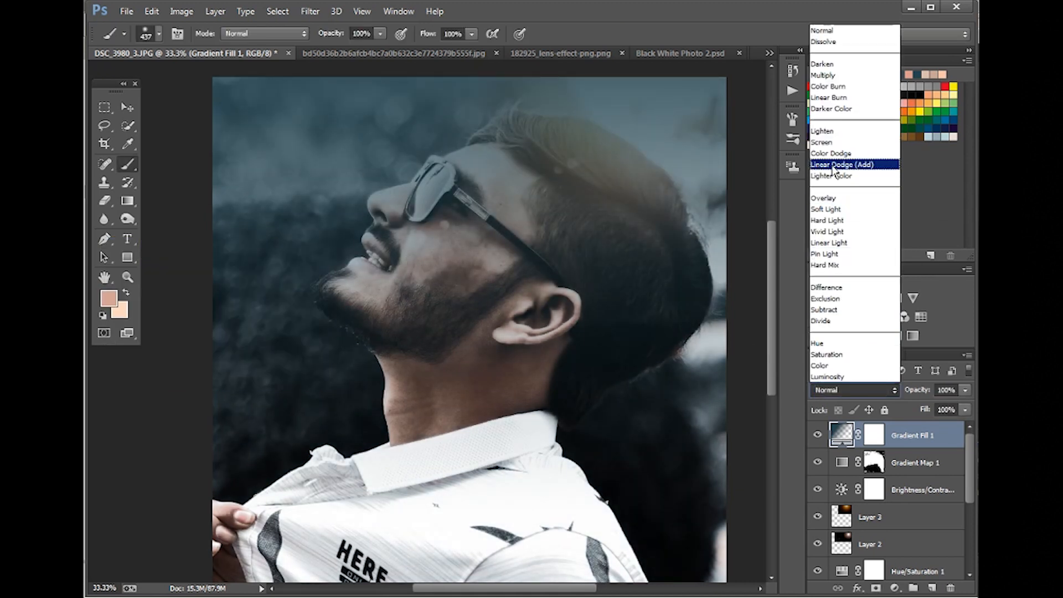
left_click(830, 210)
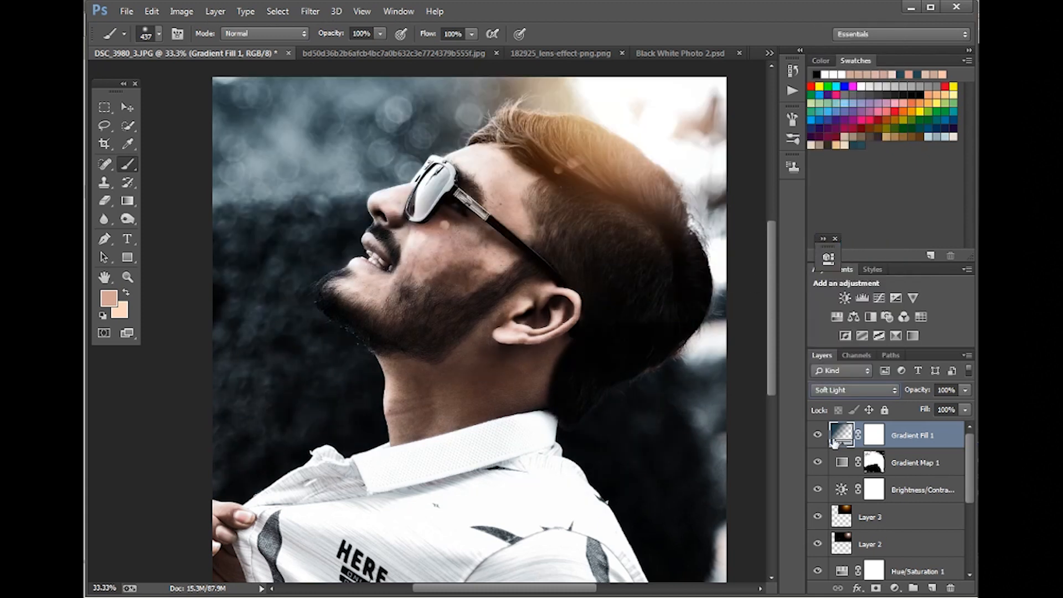
- Compare the portrait with the teal Gradient Fill layer shown and hidden
left_click(816, 434)
left_click(817, 435)
left_click(817, 435)
left_click(817, 434)
left_click(818, 435)
left_click(818, 435)
- Add a Gradient Fill layer with the black to transparent preset, moving its transparent opacity stop to a 43% location
left_click(894, 588)
left_click(917, 358)
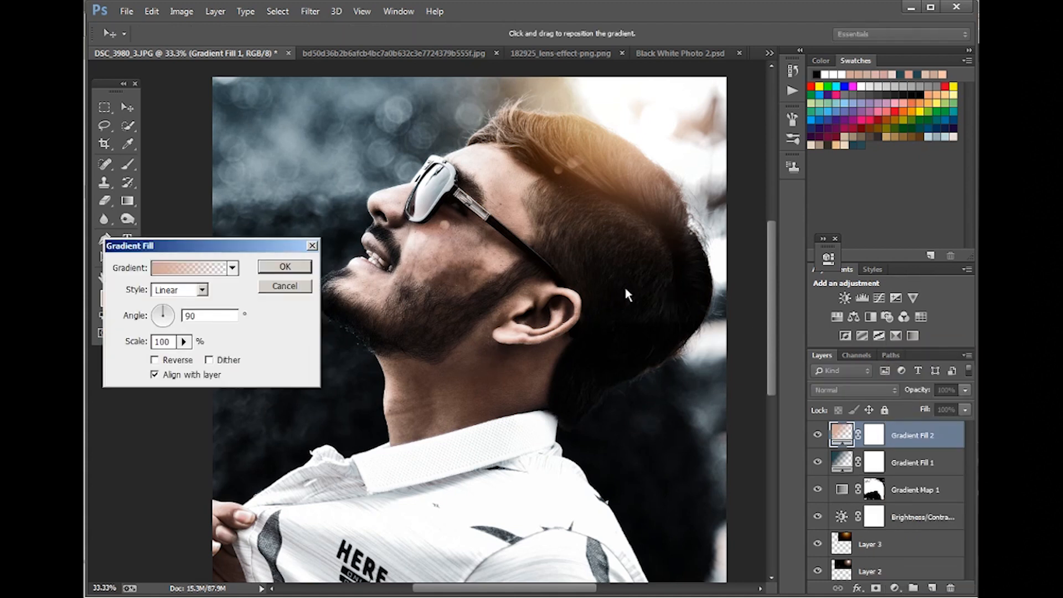
left_click(187, 270)
scroll(469, 282, "down", 1)
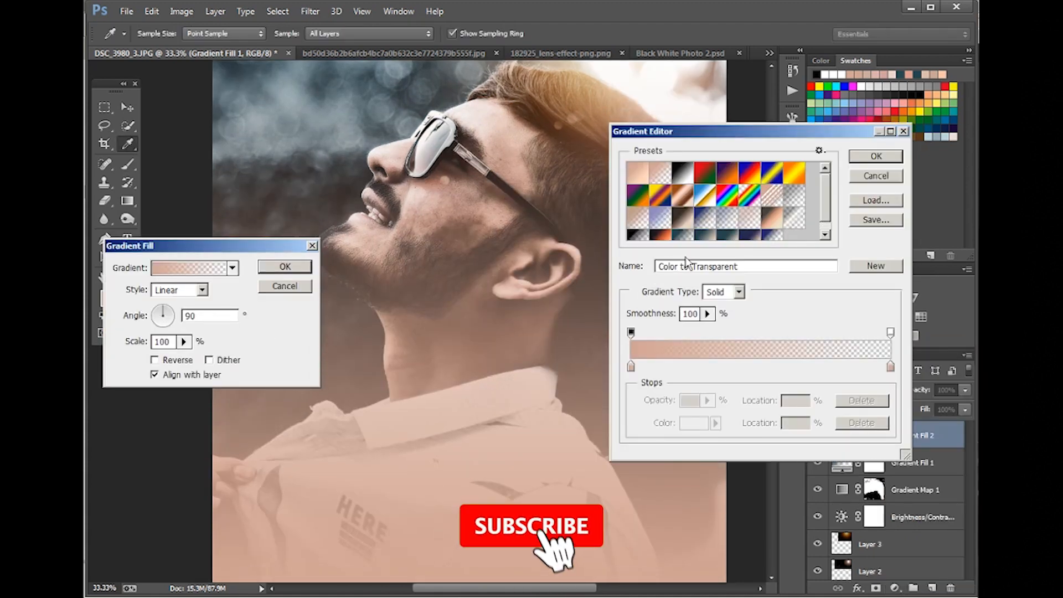
left_click(636, 236)
left_click_drag(890, 332, 744, 332)
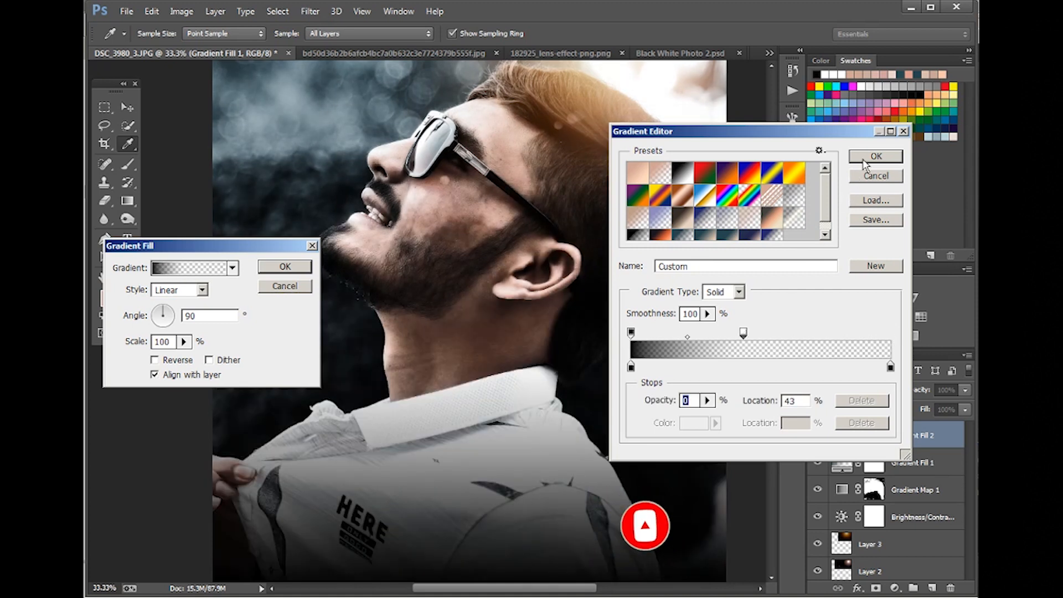
left_click(874, 158)
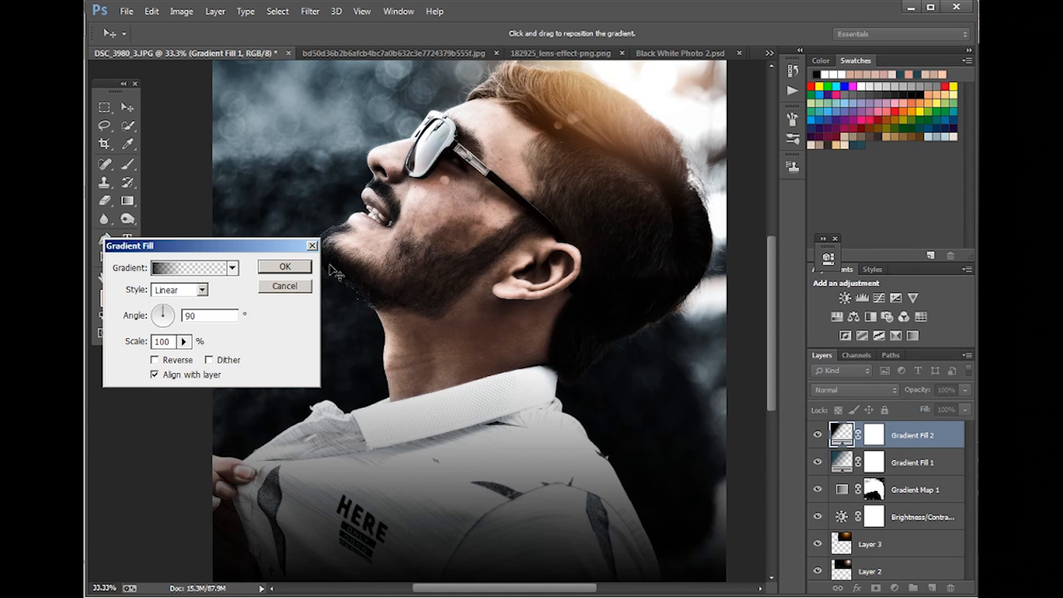
- Save the customised black to transparent gradient as a new preset and apply the gradient fill
left_click(185, 269)
left_click(874, 268)
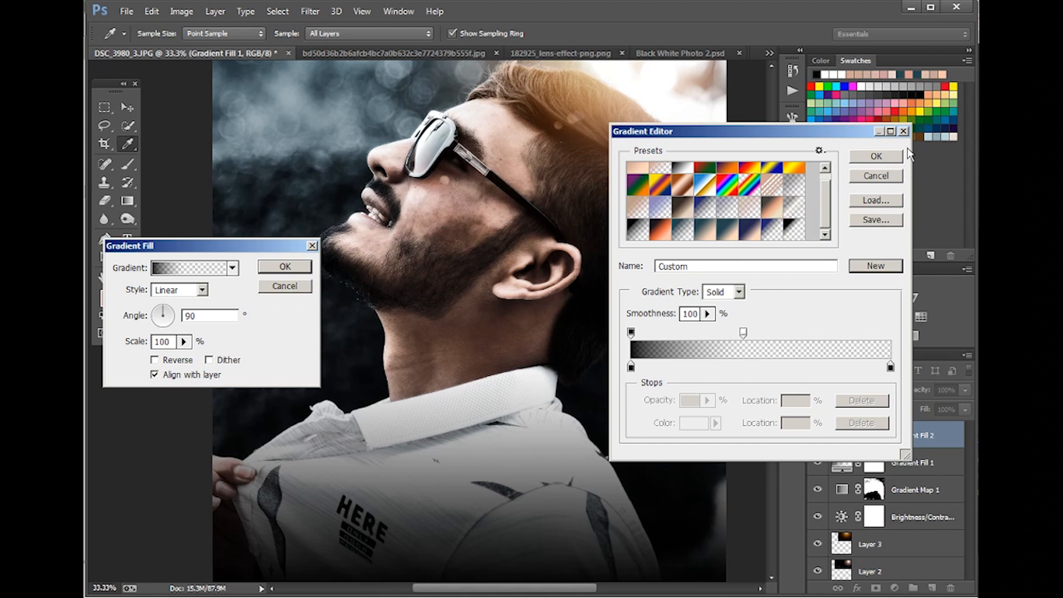
left_click(876, 156)
left_click(285, 267)
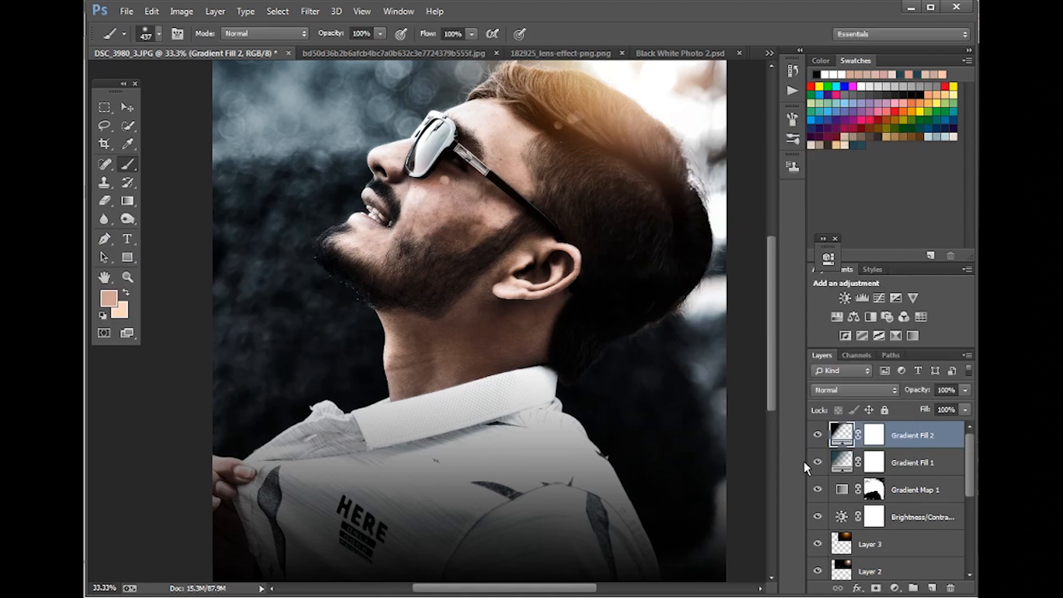
- Enlarge the layer list and compare the portrait with the Selective Color 1 layer shown and hidden
scroll(837, 459, "down", 4)
scroll(836, 461, "up", 4)
left_click_drag(886, 347, 883, 250)
scroll(874, 448, "down", 3)
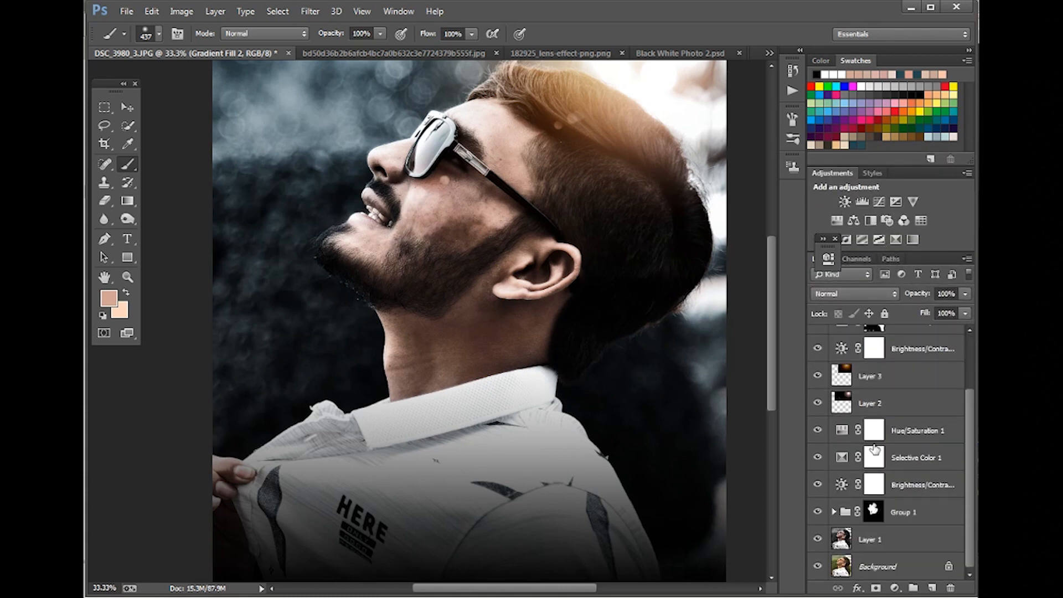
scroll(872, 454, "up", 3)
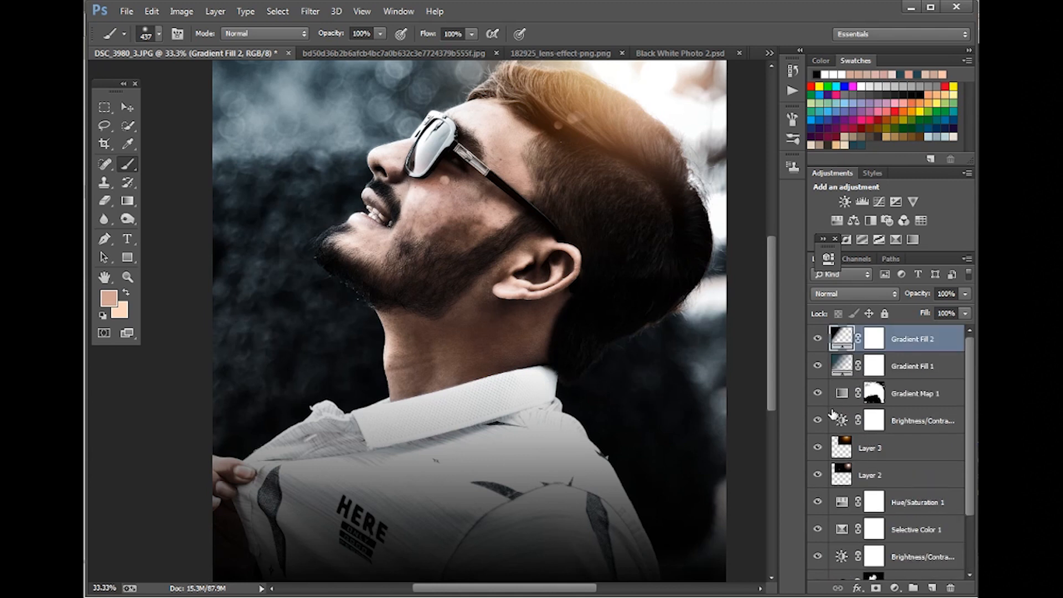
left_click(127, 107)
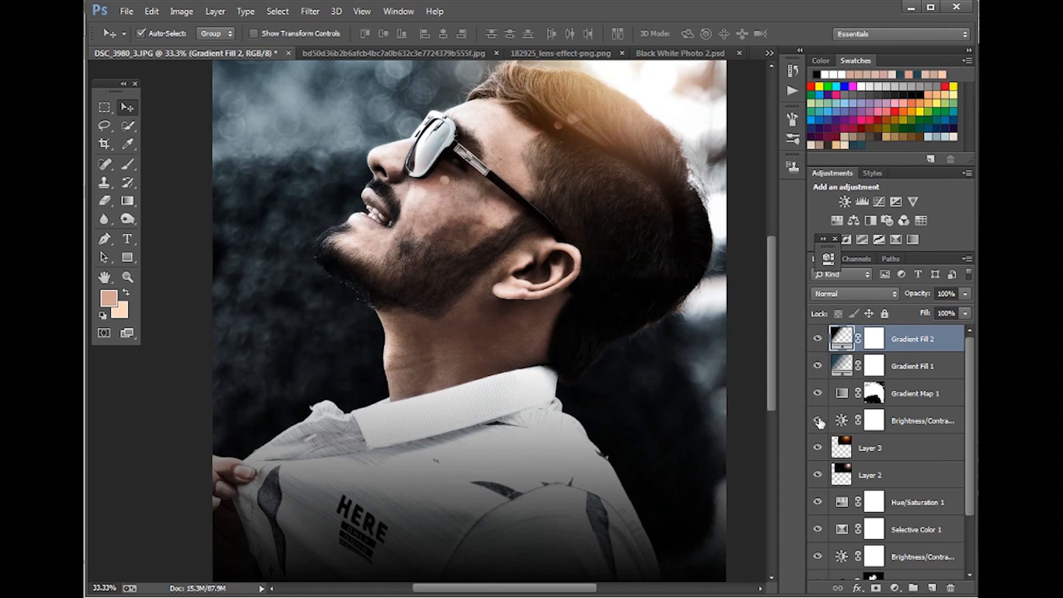
scroll(820, 423, "down", 2)
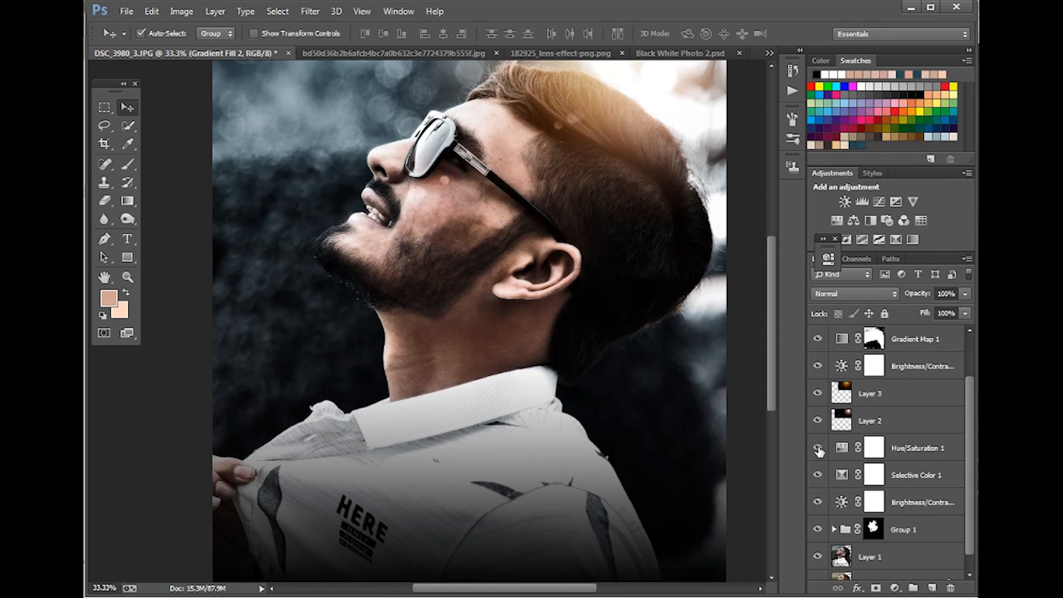
left_click(817, 475)
left_click(817, 475)
left_click(817, 475)
left_click(817, 475)
- Paint black on the Selective Color 1 mask over the cheek and beard to remove the adjustment there
left_click(874, 475)
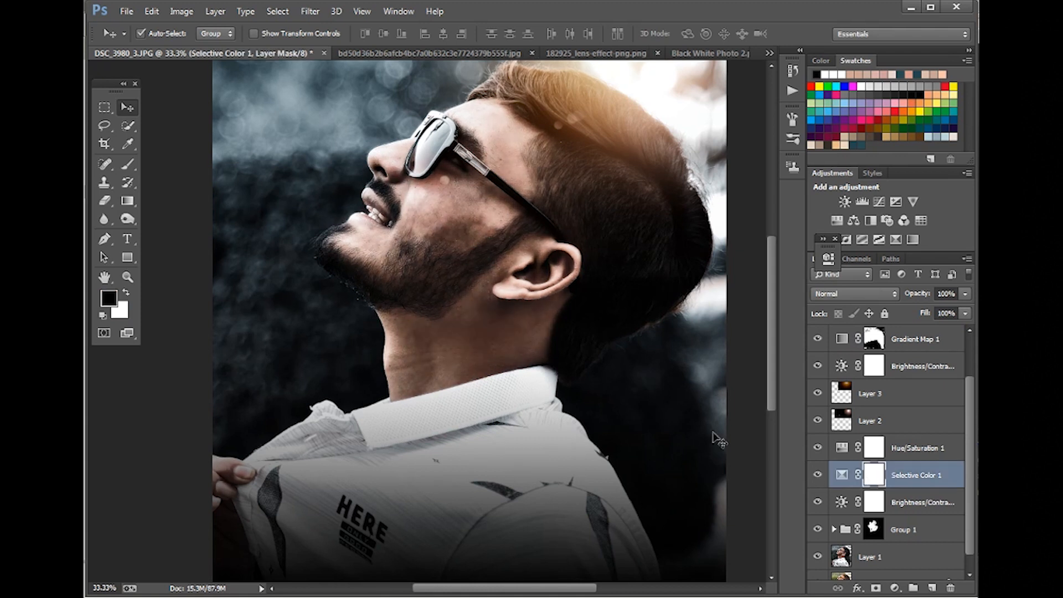
left_click_drag(418, 226, 482, 283)
key("b")
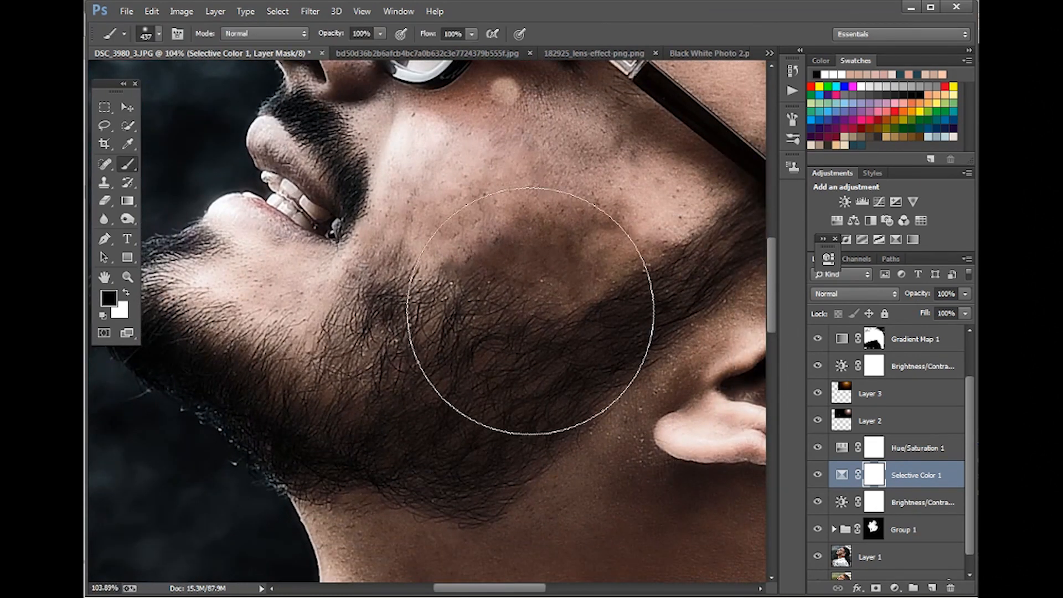
left_click(521, 289)
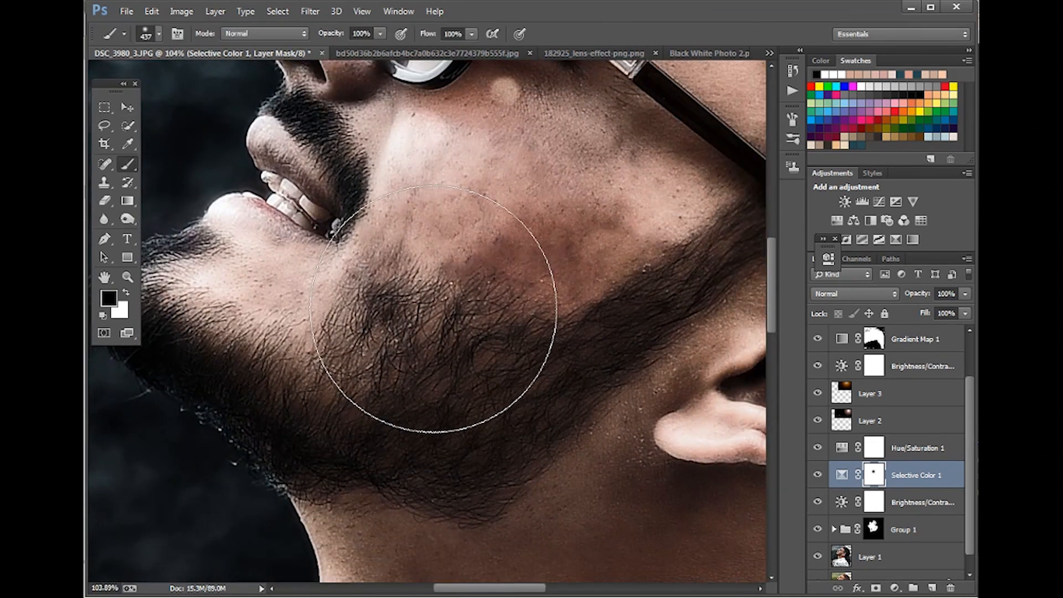
left_click(433, 308)
left_click(579, 269)
key("alt+space")
left_click(594, 281, "alt")
left_click(591, 281, "alt")
left_click(582, 281, "alt")
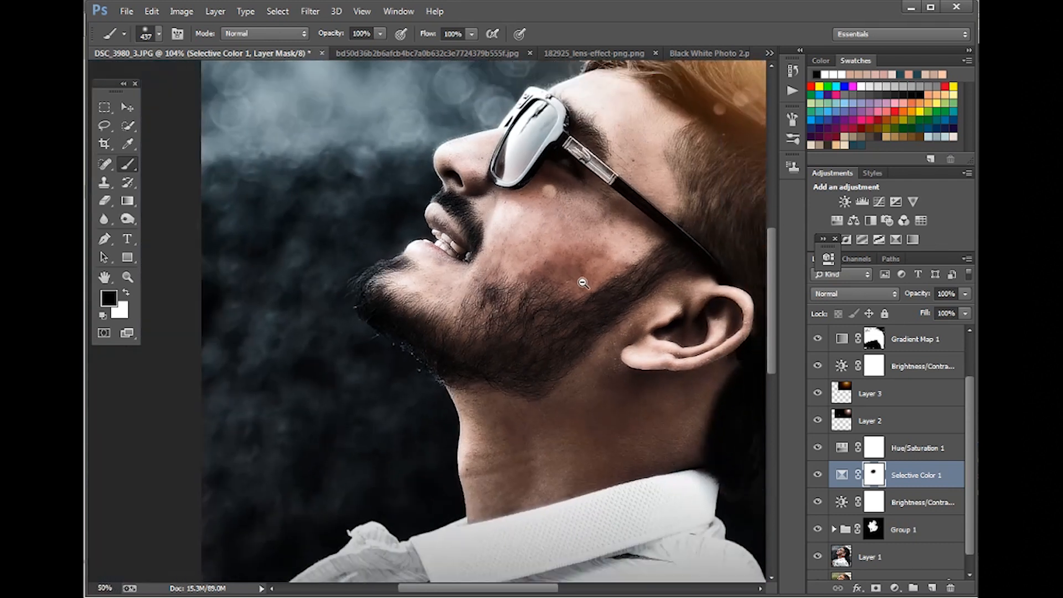
left_click(583, 283, "alt")
left_click(582, 296, "alt")
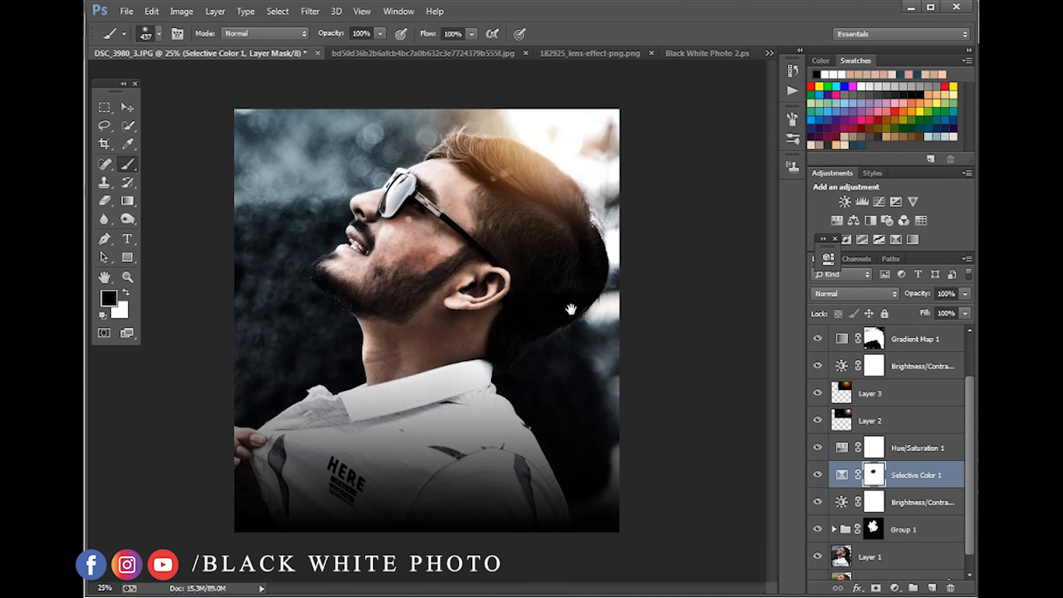
key("ctrl+0")
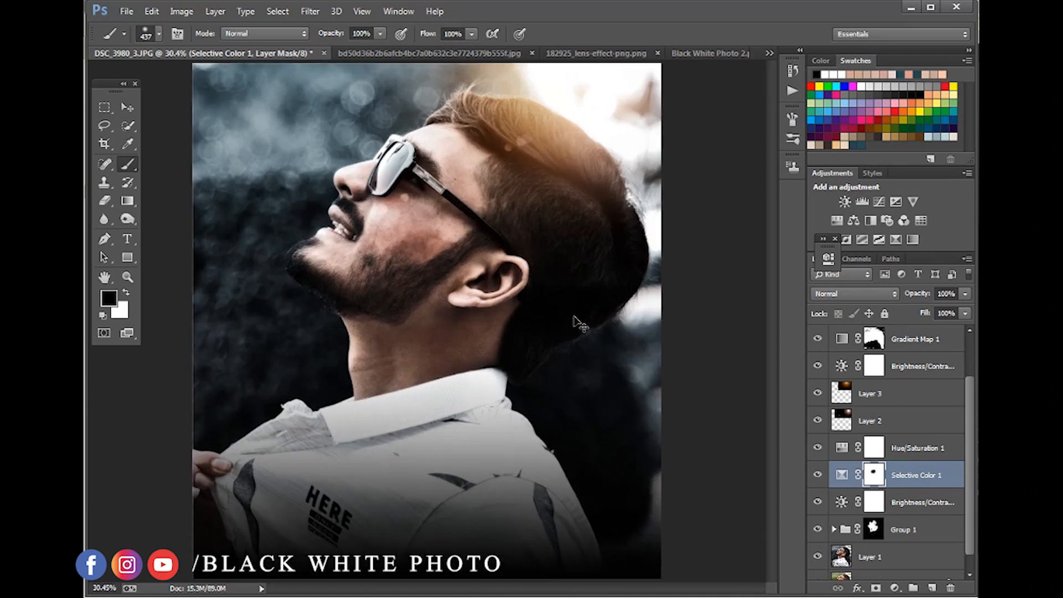
- Create a new layer above Selective Color 1 with Soft Light blending and 44% opacity
key("ctrl+shift+n")
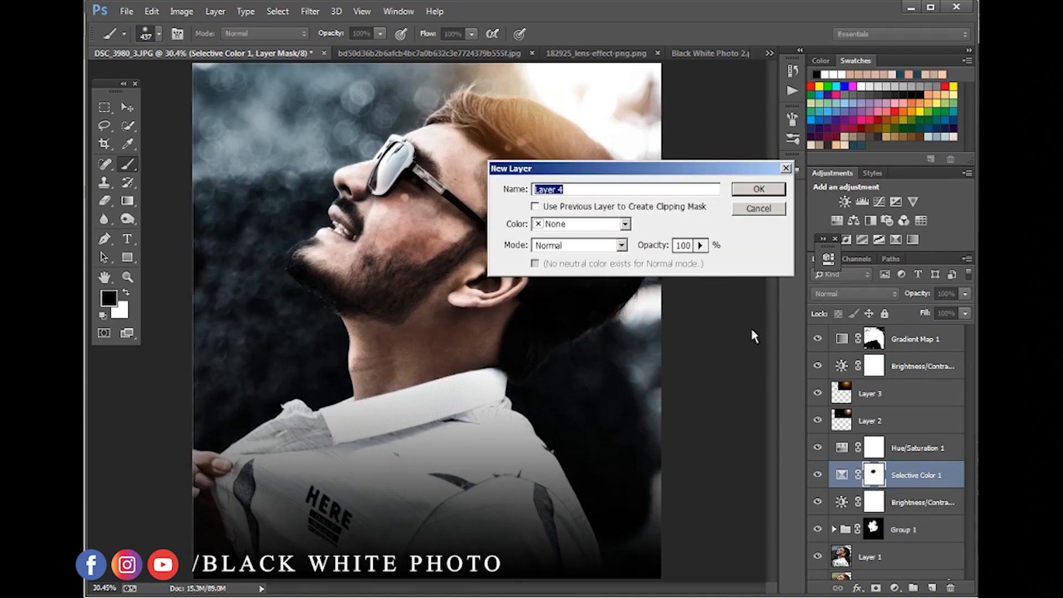
left_click(752, 190)
left_click(852, 293)
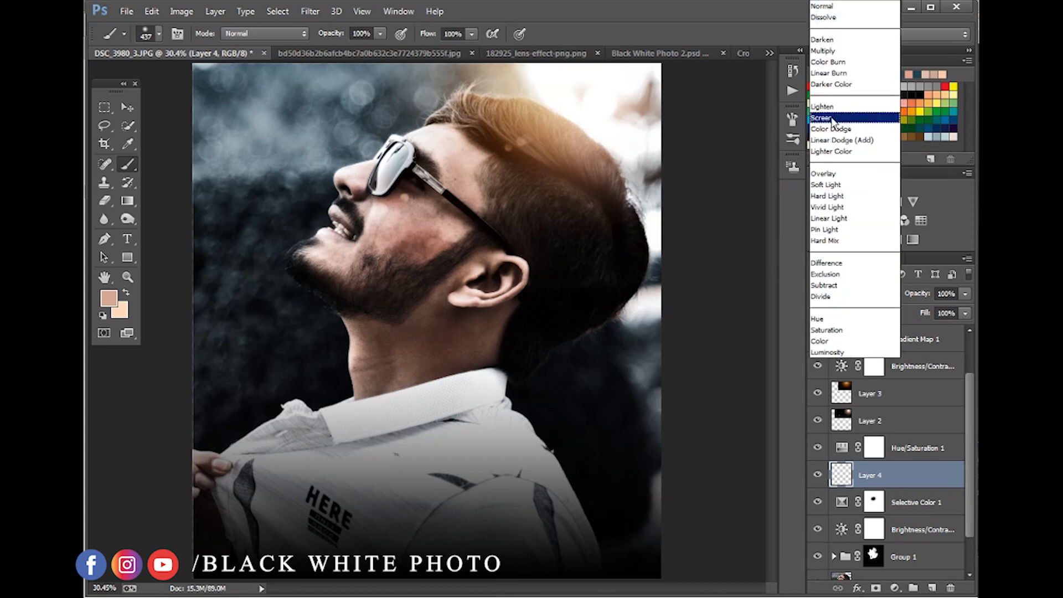
left_click(827, 185)
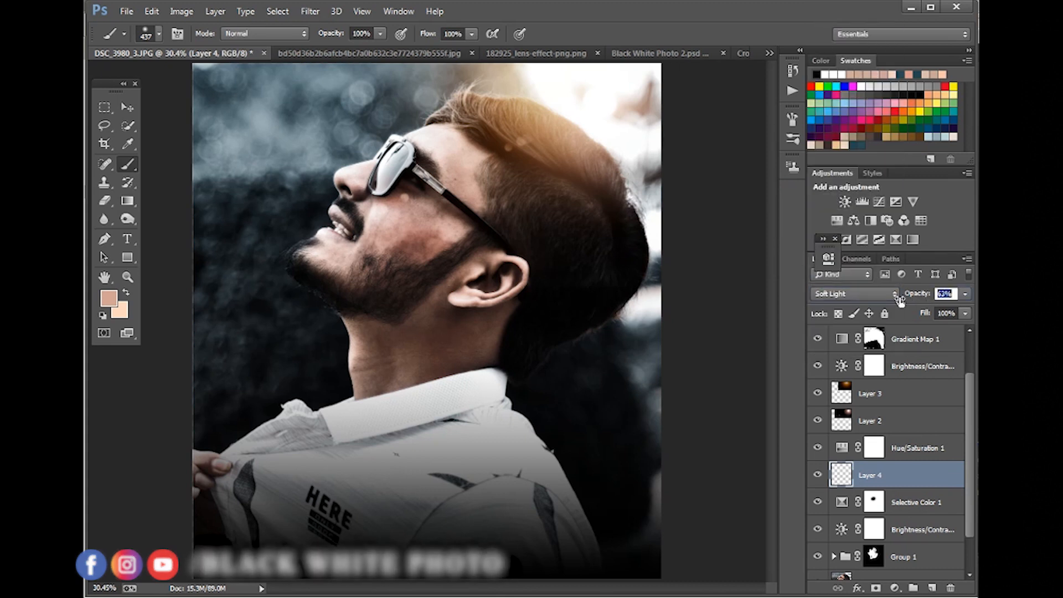
left_click_drag(930, 297, 886, 299)
- Paint a sampled skin tone over the cheek on Layer 4 with a size 125 brush, and set the layer's opacity to 77%
mouse_move(343, 211)
left_mouse_down()
mouse_move(423, 260)
mouse_move(406, 261)
left_mouse_up()
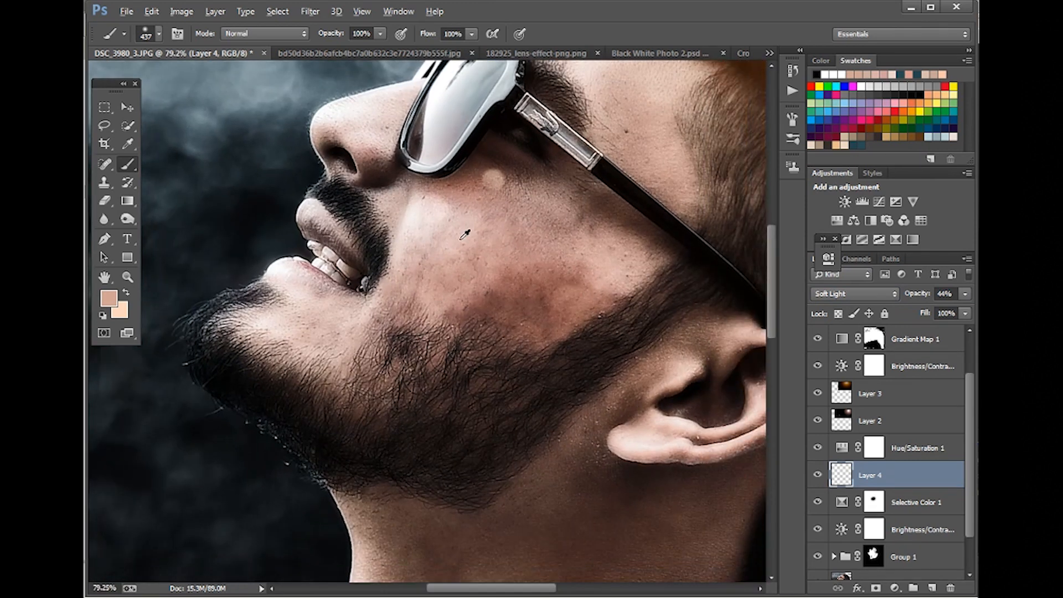
left_click(459, 272, "alt")
right_click(484, 276)
left_click_drag(609, 310, 597, 310)
mouse_move(443, 293)
left_mouse_down()
mouse_move(465, 312)
mouse_move(523, 307)
mouse_move(506, 300)
mouse_move(559, 286)
mouse_move(492, 314)
mouse_move(501, 286)
mouse_move(466, 307)
mouse_move(545, 285)
mouse_move(498, 309)
mouse_move(556, 300)
mouse_move(522, 297)
left_mouse_up()
left_click(453, 290, "alt")
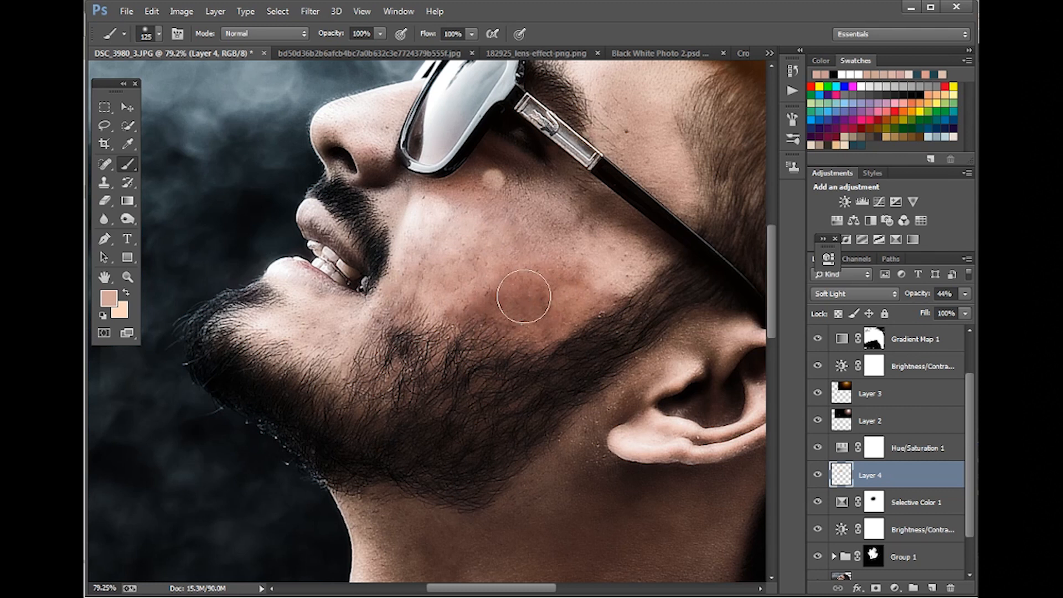
mouse_move(928, 298)
left_mouse_down()
mouse_move(919, 299)
mouse_move(930, 297)
left_mouse_up()
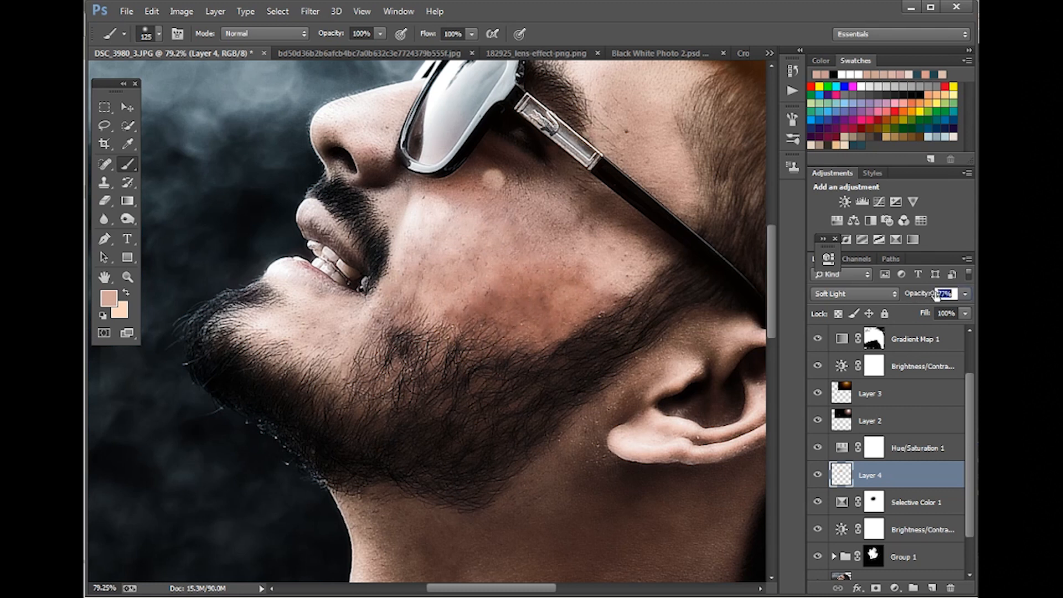
key("ctrl+0")
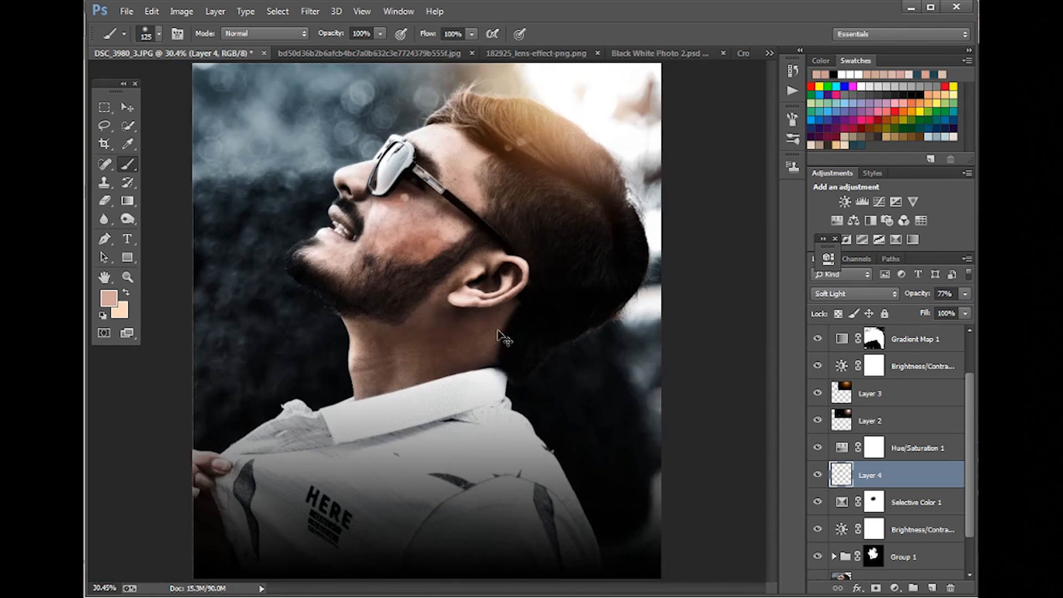
- Select every layer from Layer 1 up to Gradient Fill 2 and merge them into one layer above the Background
scroll(880, 391, "up", 2)
left_click(900, 334)
scroll(928, 457, "down", 4)
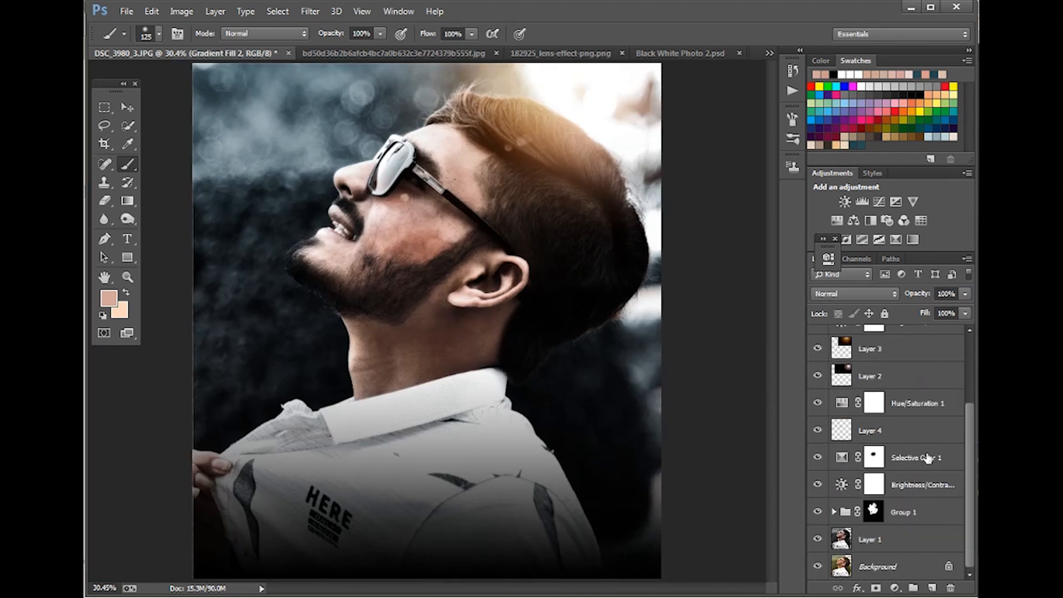
left_click(930, 538)
scroll(930, 538, "up", 4)
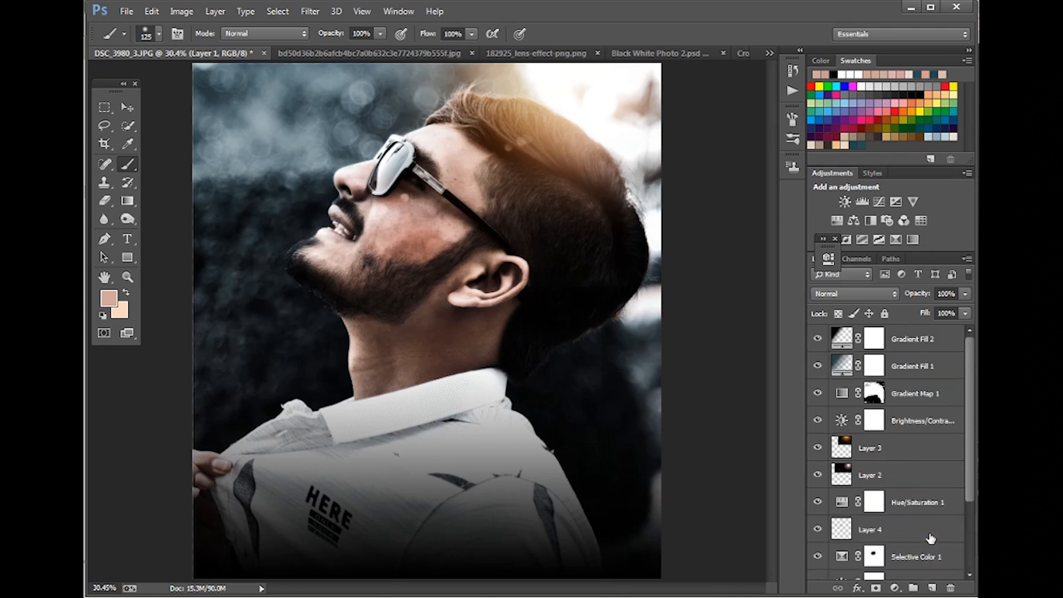
left_click(923, 342, "shift")
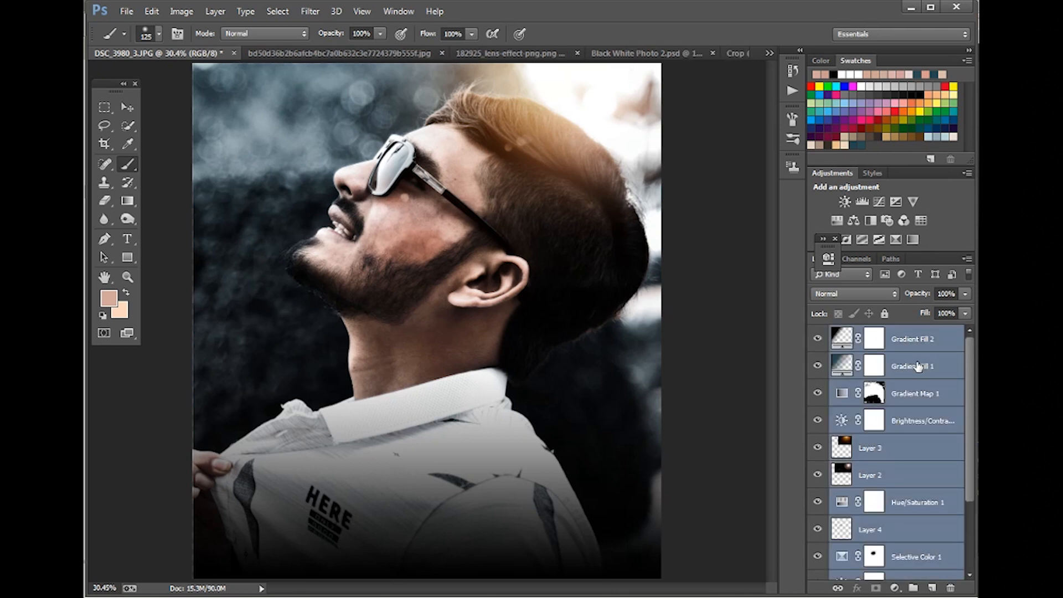
- Compare the original photo with the finished edit by hiding and showing the merged layer
left_click(817, 338)
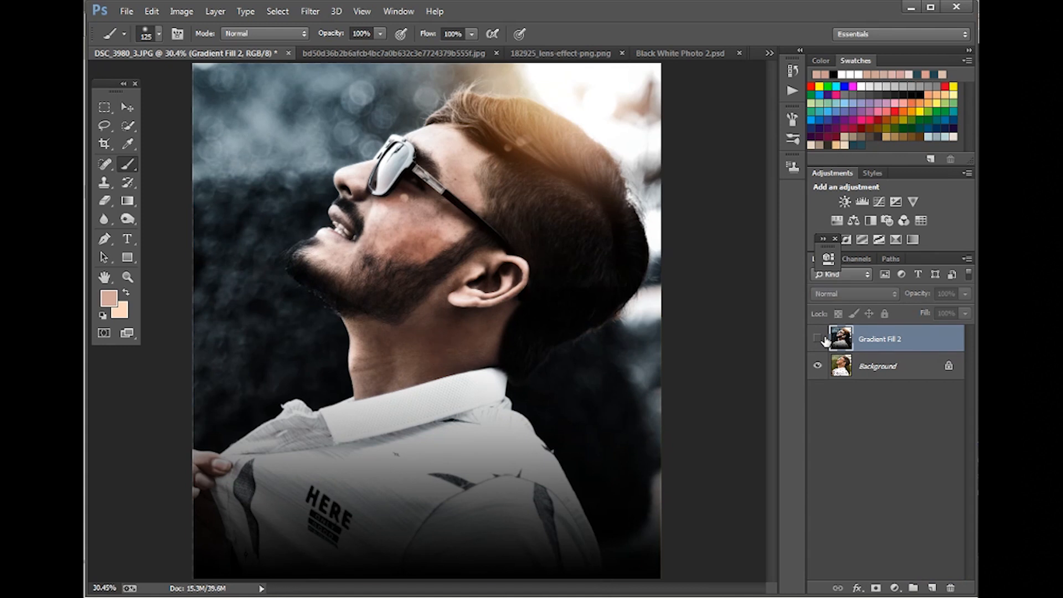
left_click(821, 339)
left_click(822, 339)
left_click(821, 339)
left_click(818, 338)
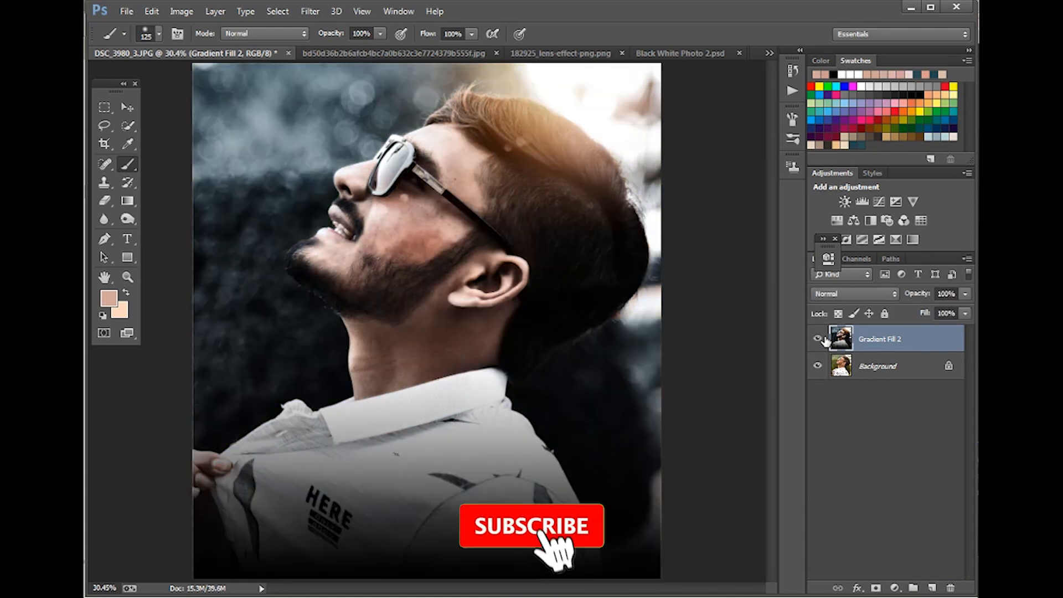
- Extend the canvas to 15 inches wide, anchored at the middle left so the white space is added to the photo's right
key("ctrl+alt+c")
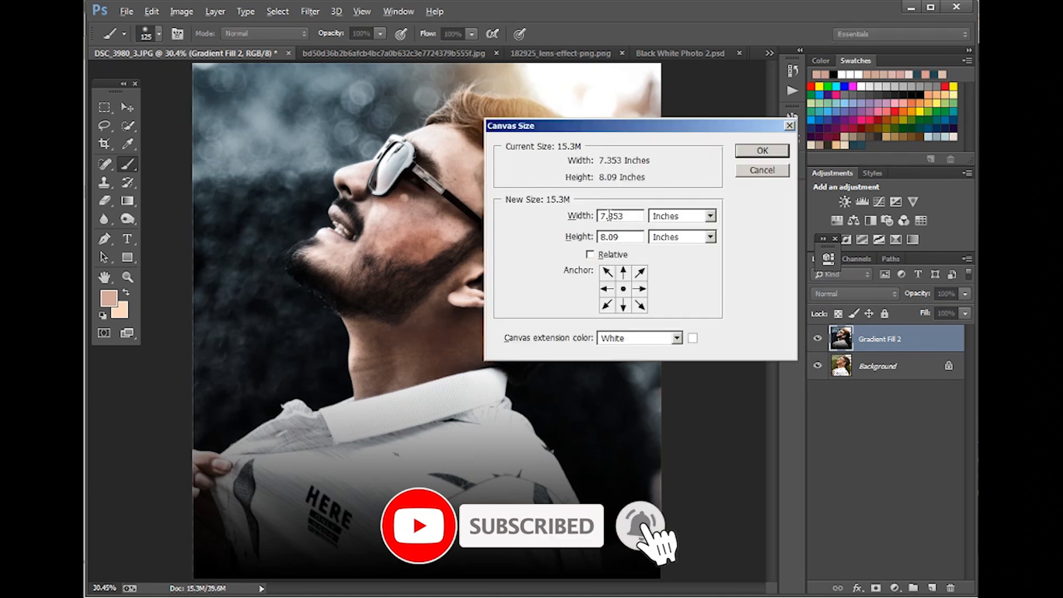
left_click_drag(631, 216, 589, 213)
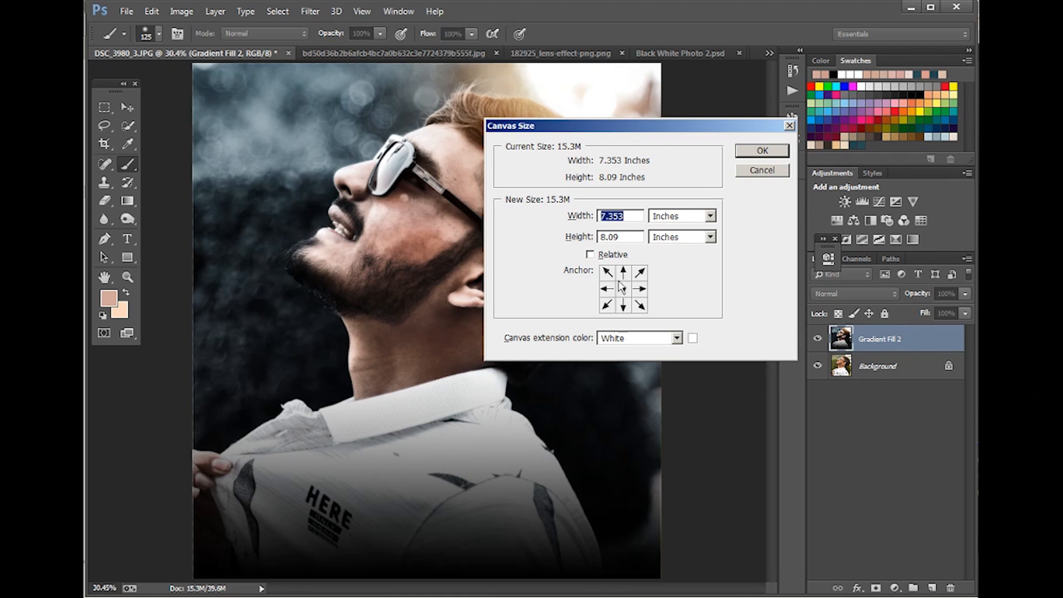
type("1")
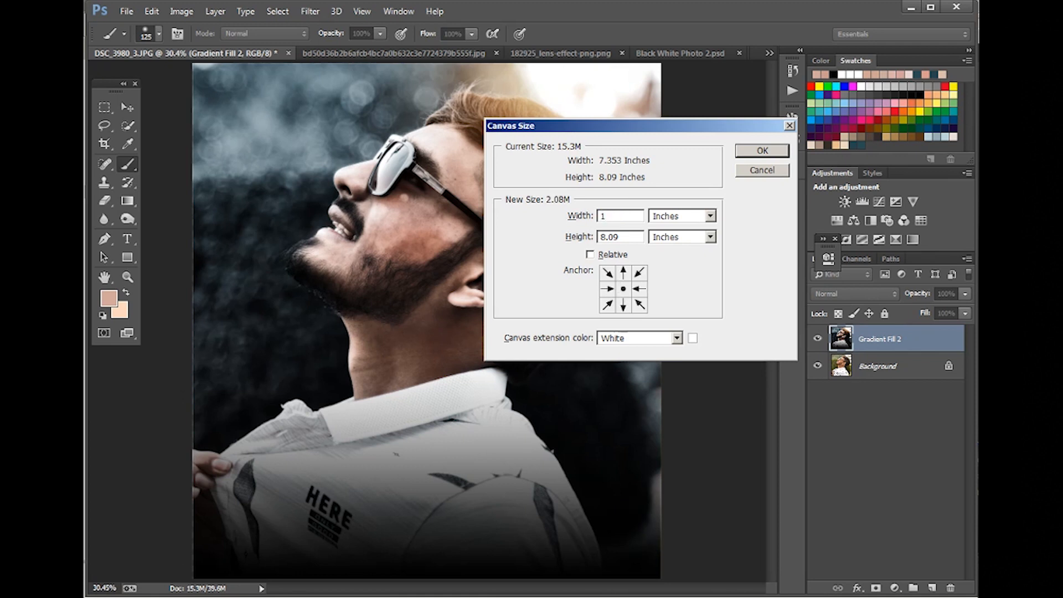
type("5")
left_click(603, 289)
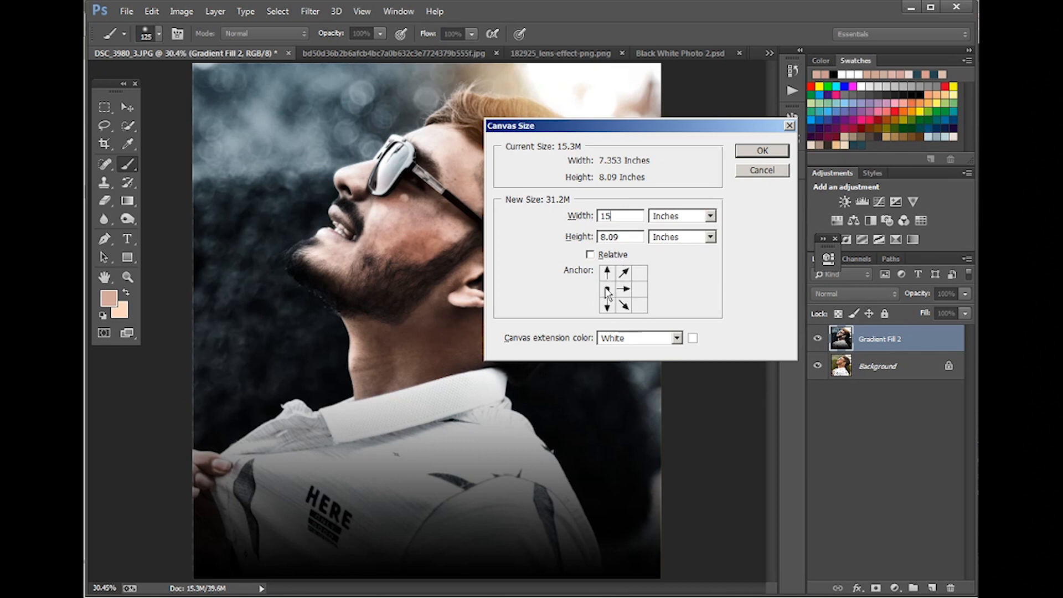
key("Return")
key("ctrl+0")
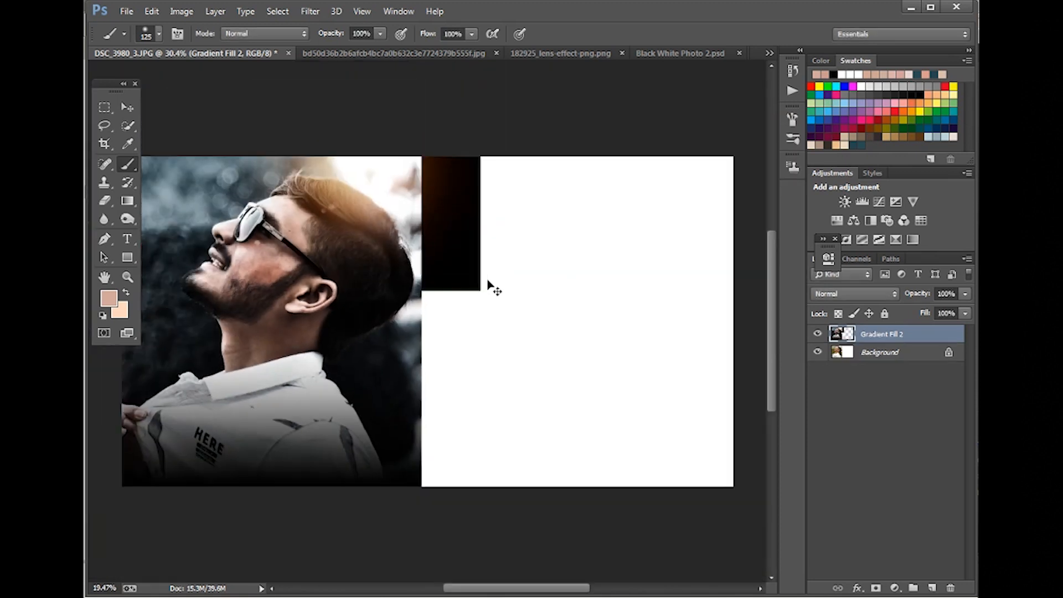
- Move the merged edited portrait into the blank canvas area beside the original, and collapse the toolbox to one column
key("v")
left_click_drag(314, 298, 602, 298)
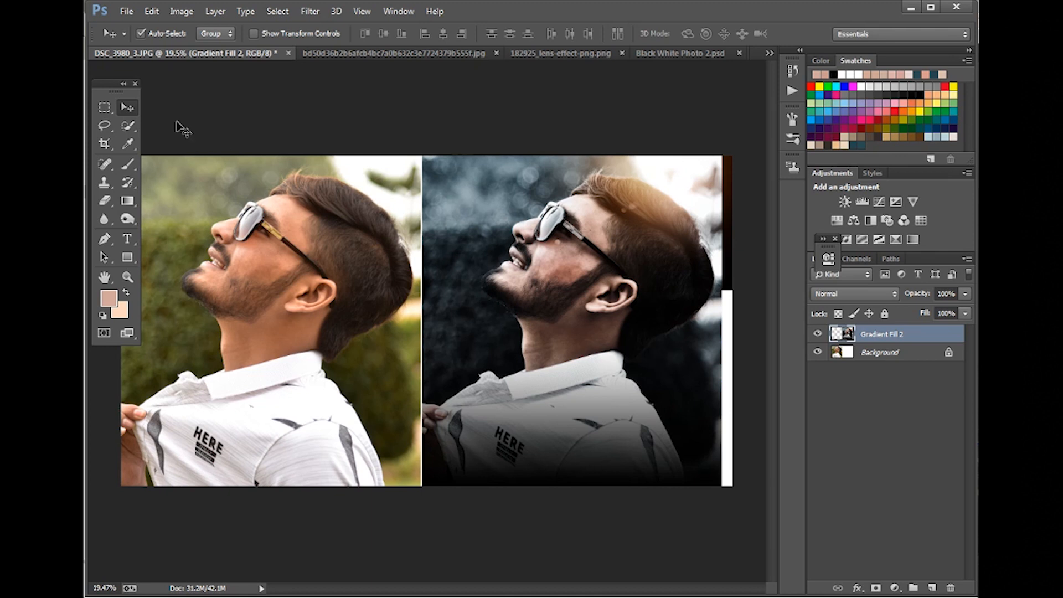
left_click(123, 88)
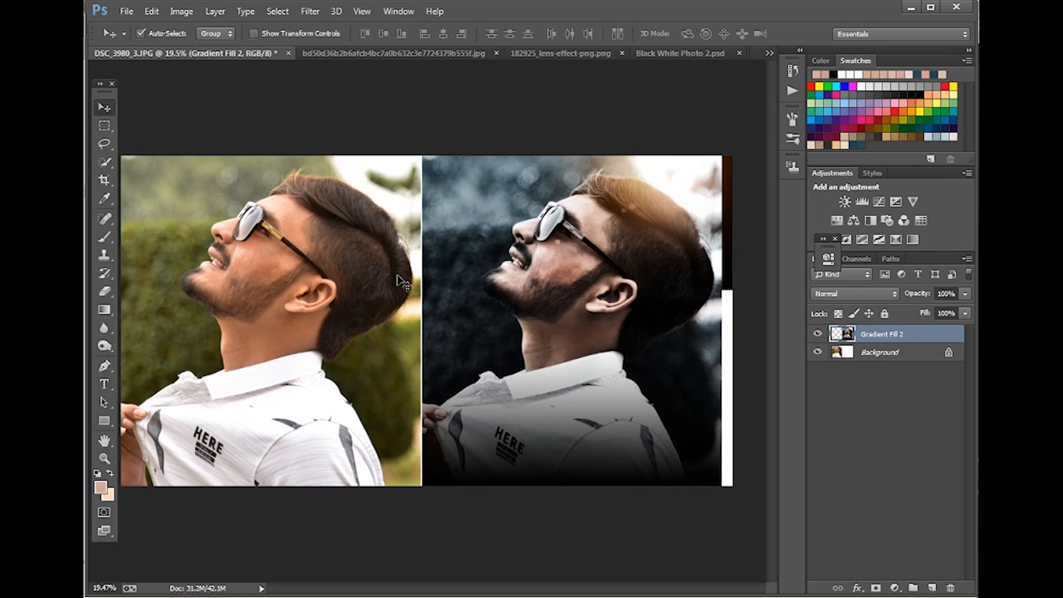
- Scale the edited portrait layer up proportionally to about 103.6% so it covers the white strip beside it
scroll(614, 401, "up", 1)
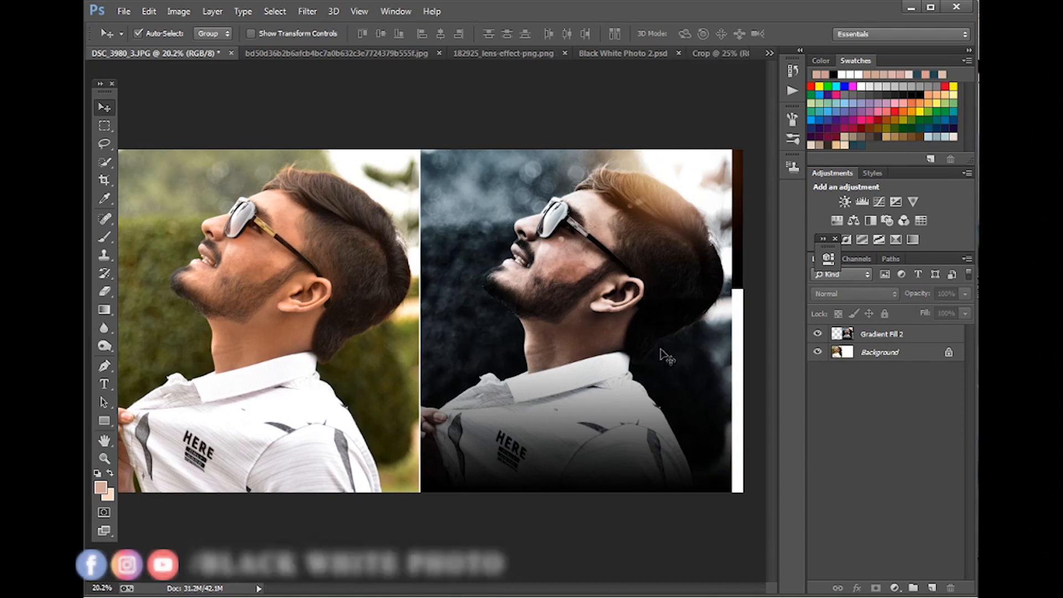
left_click(895, 337)
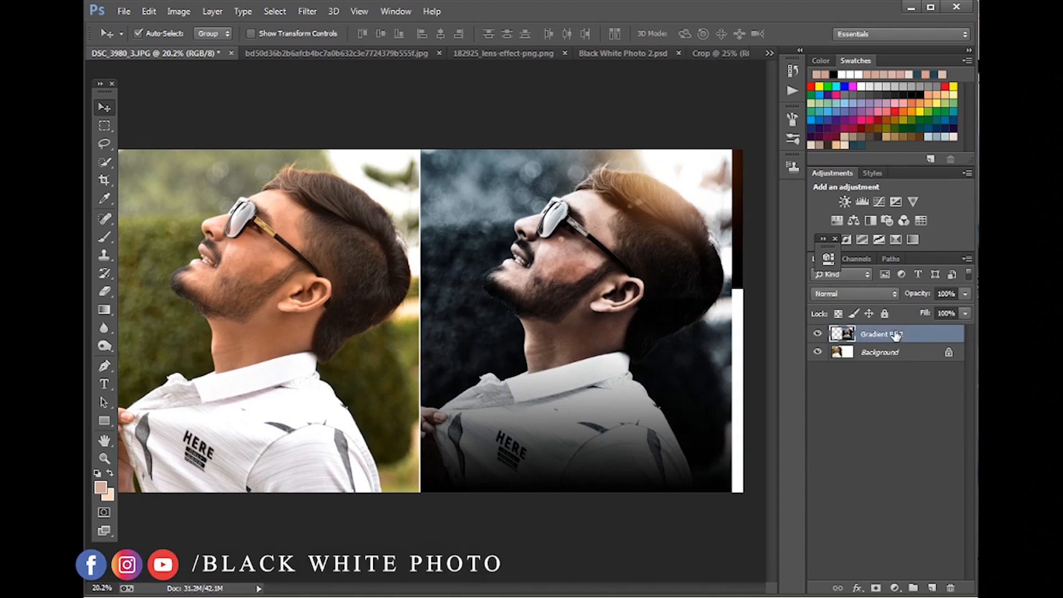
key("ctrl+t")
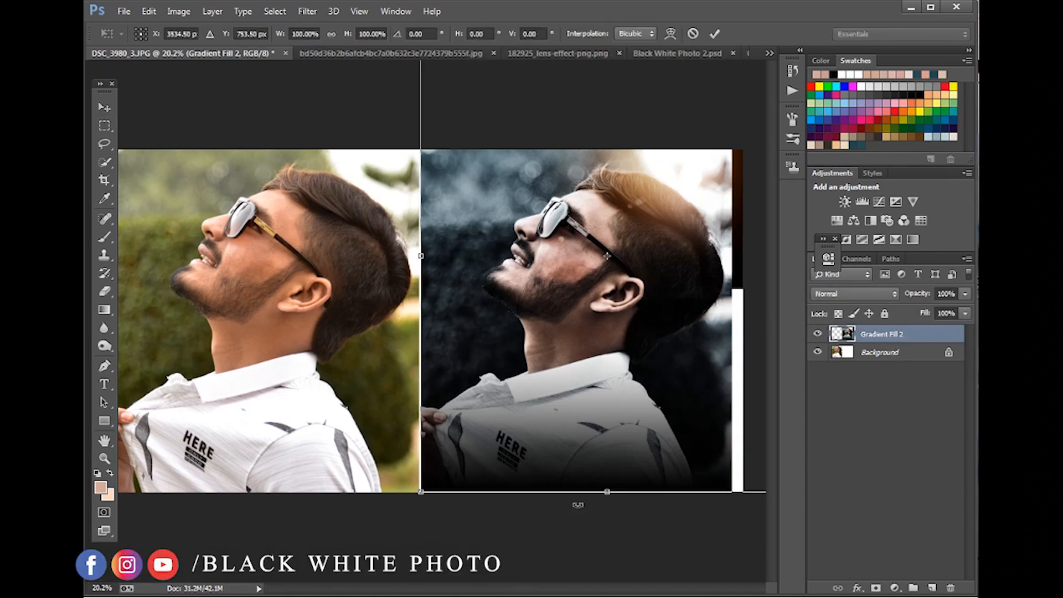
left_click_drag(418, 494, 414, 499)
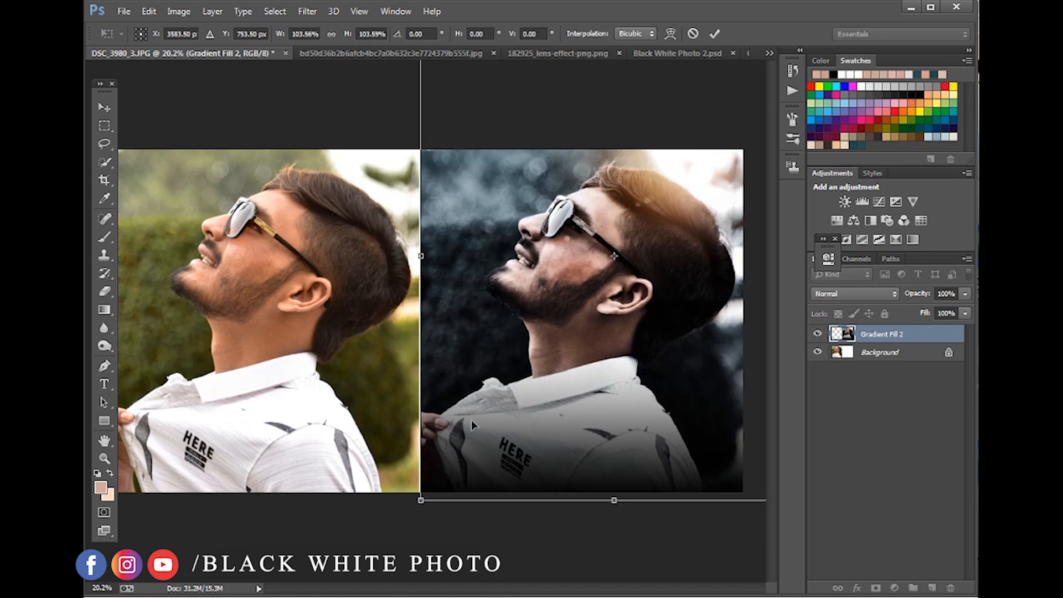
key("Return")
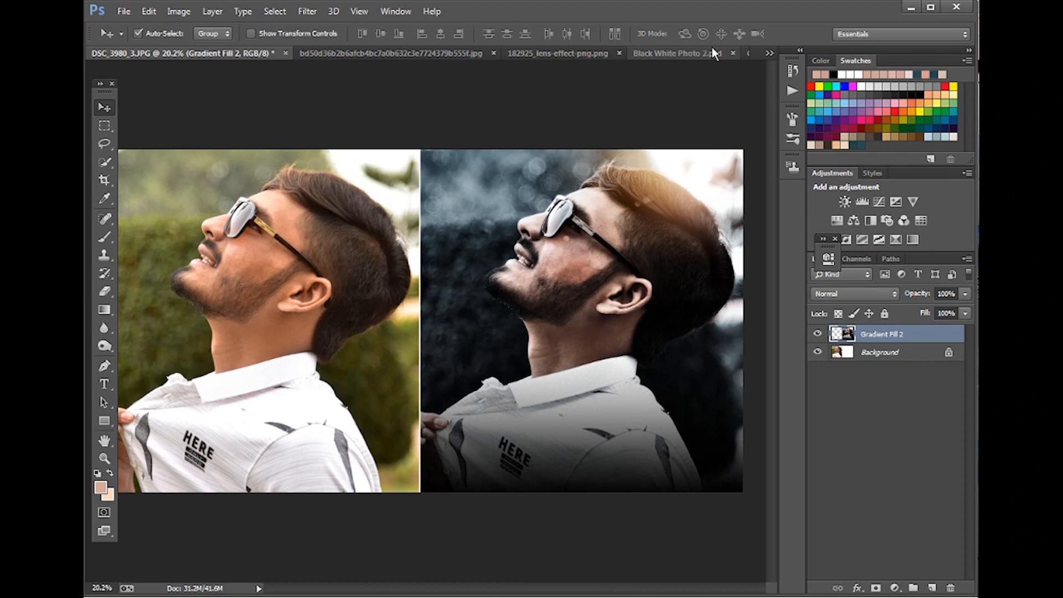
- In the Pre old.psd logo document, merge the visible layers and select the entire canvas for copying
left_click(768, 53)
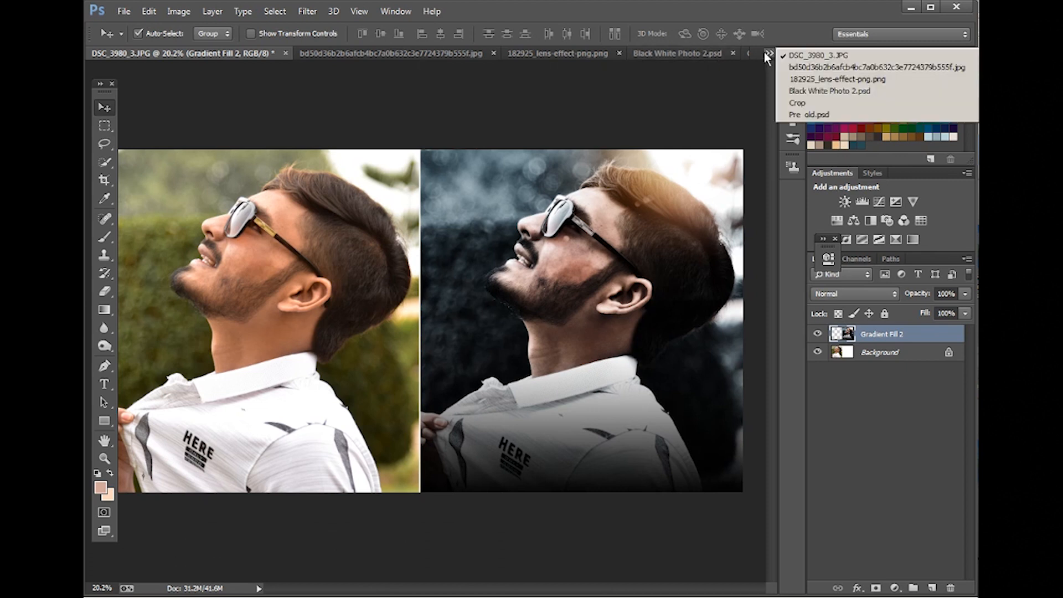
left_click(794, 115)
key("ctrl+shift+e")
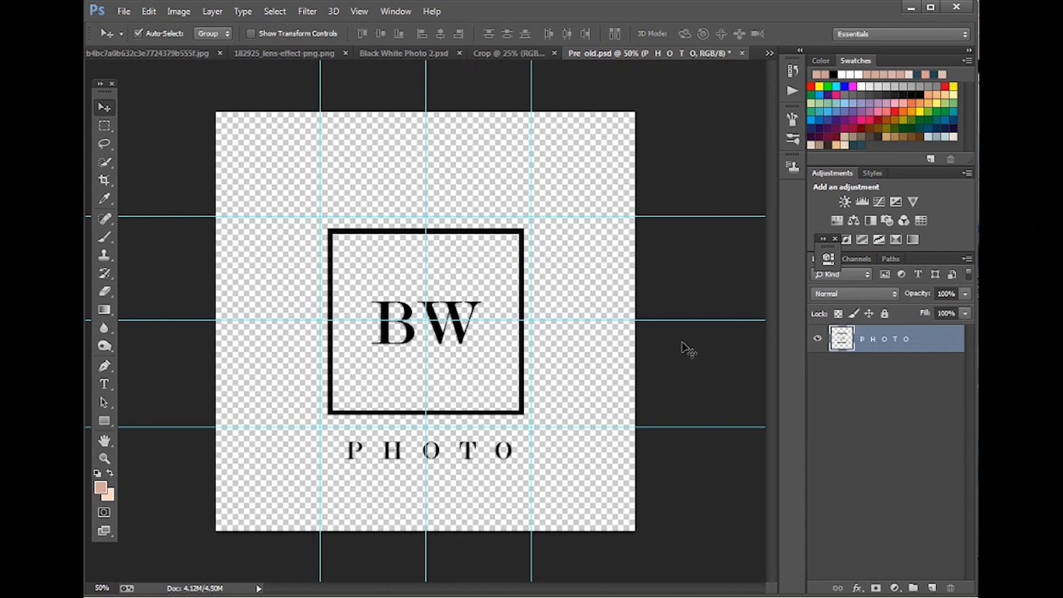
key("ctrl+a")
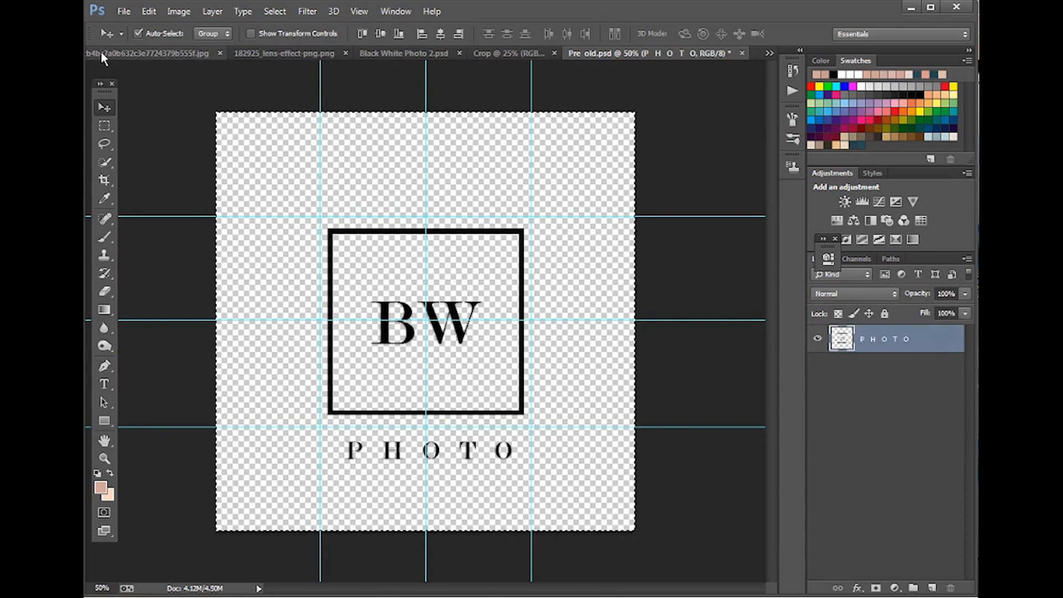
- Return to the DSC_3980_3.JPG document and paste the BW PHOTO logo above the edited portrait
left_click(770, 53)
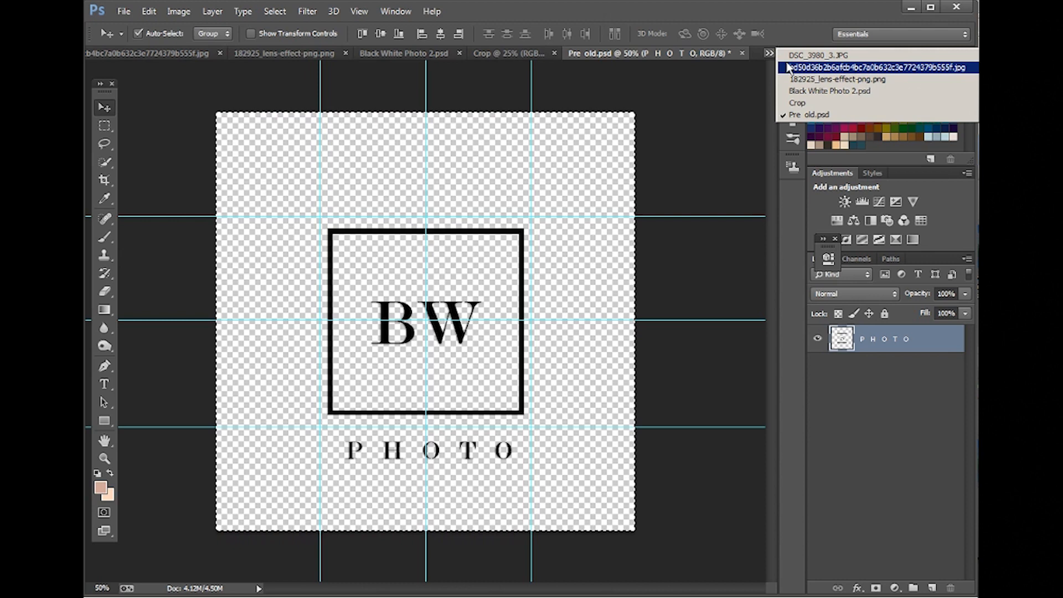
left_click(801, 56)
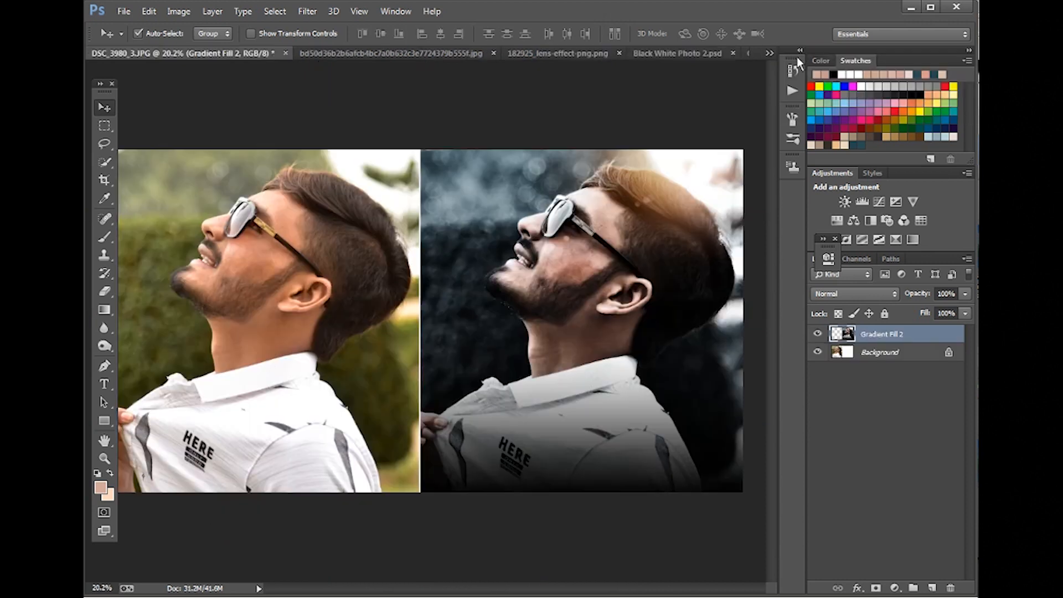
key("ctrl+v")
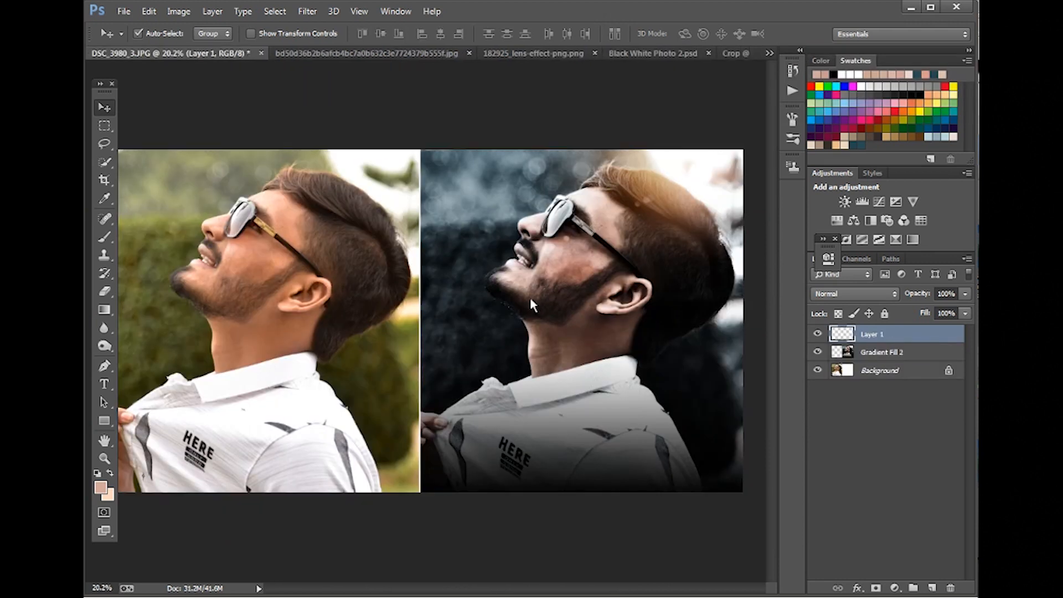
- Shrink the pasted logo and place it on the dark background behind the neck in the edited portrait
key("ctrl+space")
left_click_drag(471, 326, 675, 370)
key("ctrl+t")
key("Return")
key("ctrl+space")
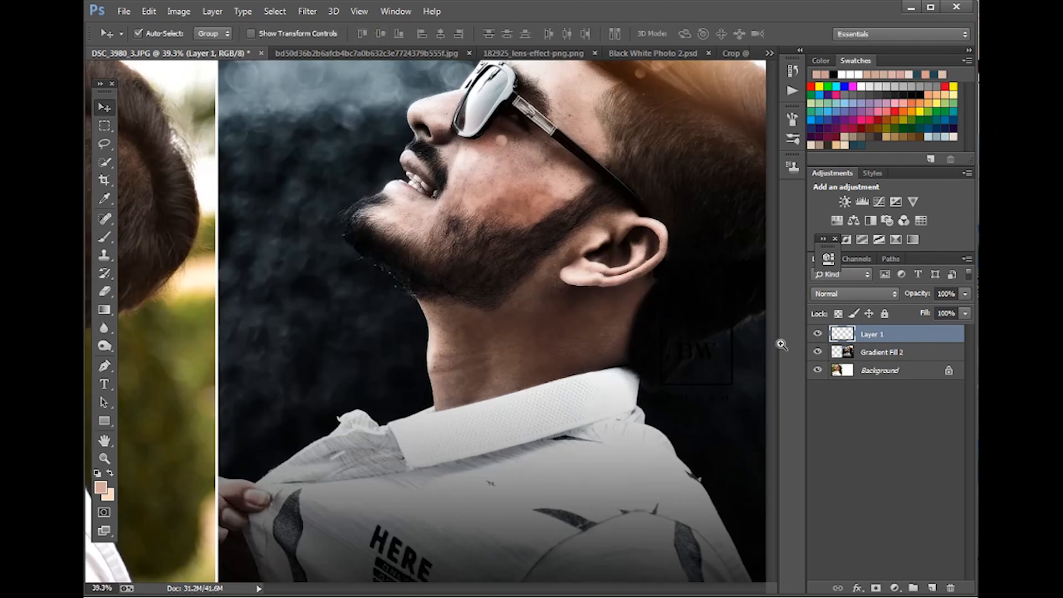
- Set the logo layer's blend mode to Hard Mix and invert its colours from black to white
left_click(855, 294)
left_click(919, 346)
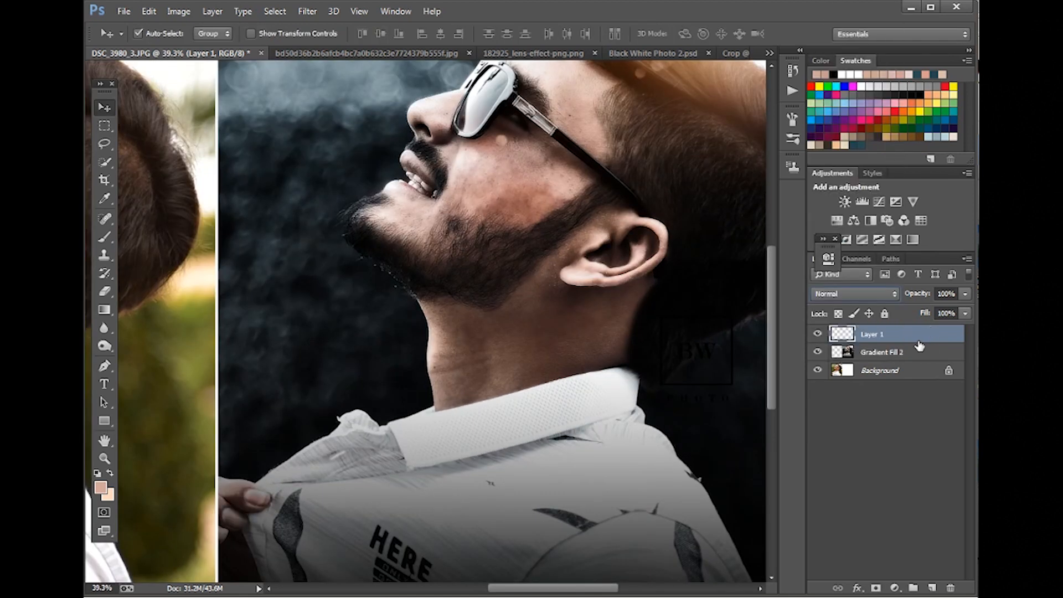
key("ctrl+i")
key("space")
left_click_drag(656, 366, 557, 342)
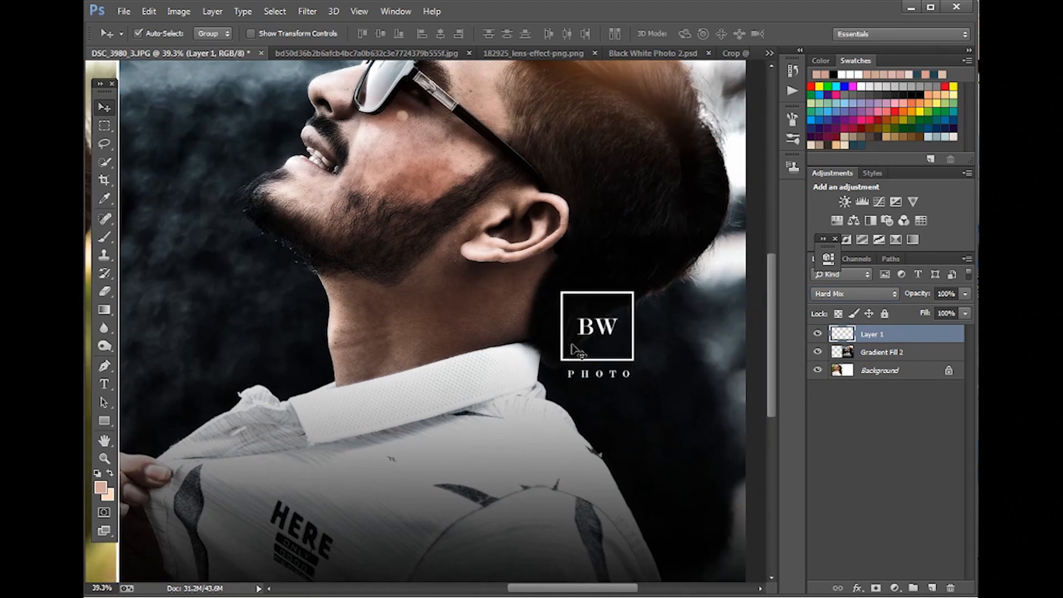
- Scale the white logo down proportionally to about 57% around its centre
key("ctrl+t")
left_click_drag(641, 294, 620, 310)
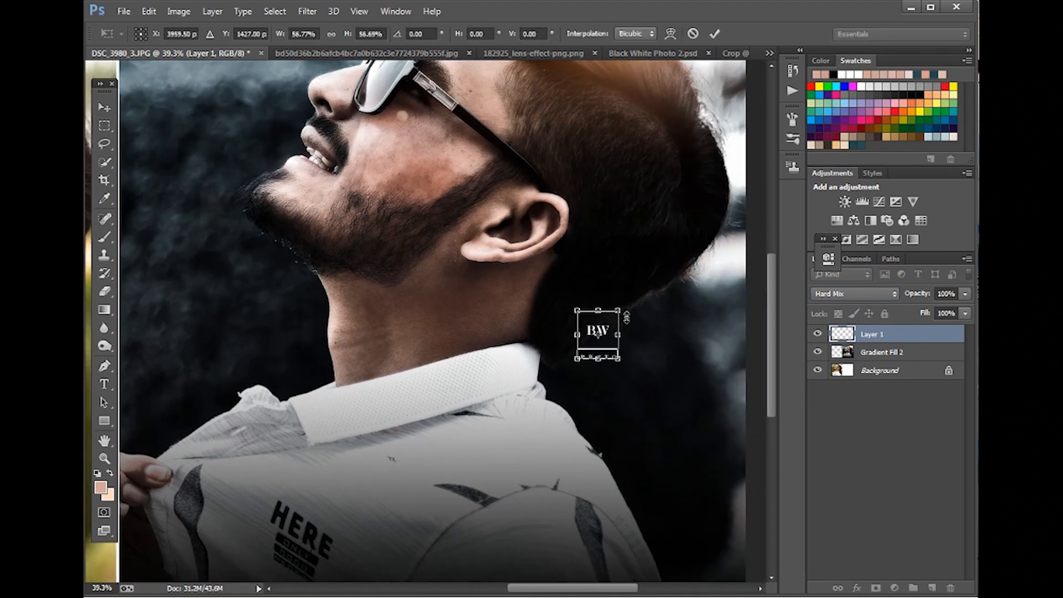
key("Return")
- Merge the logo, the edited portrait and the original photo into a single Background layer
left_click(526, 350, "alt")
left_click(526, 350, "alt")
left_click_drag(491, 342, 602, 371)
left_click(602, 370, "alt")
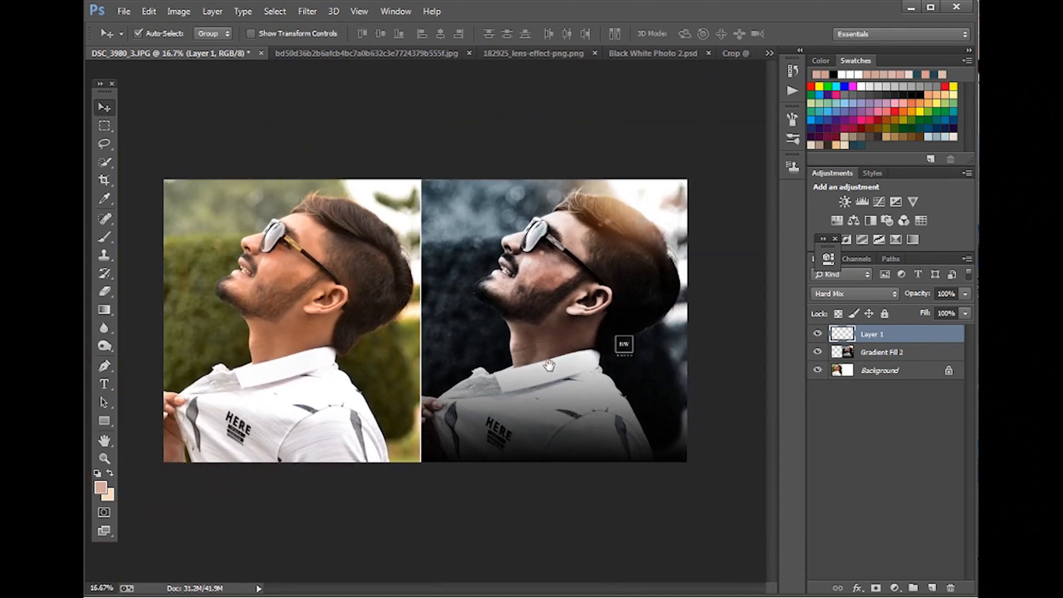
key("ctrl+shift+e")
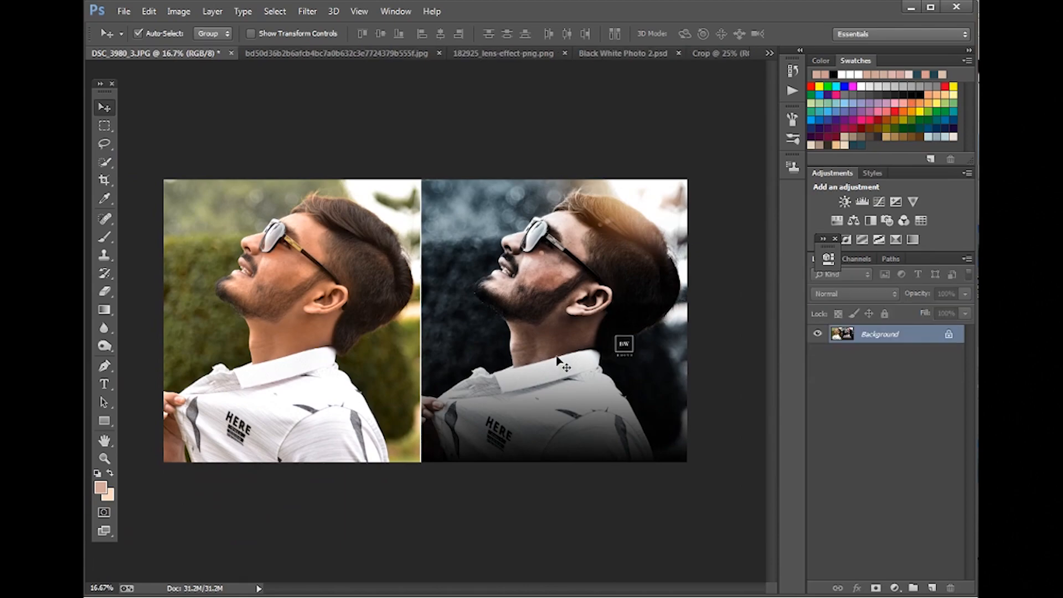